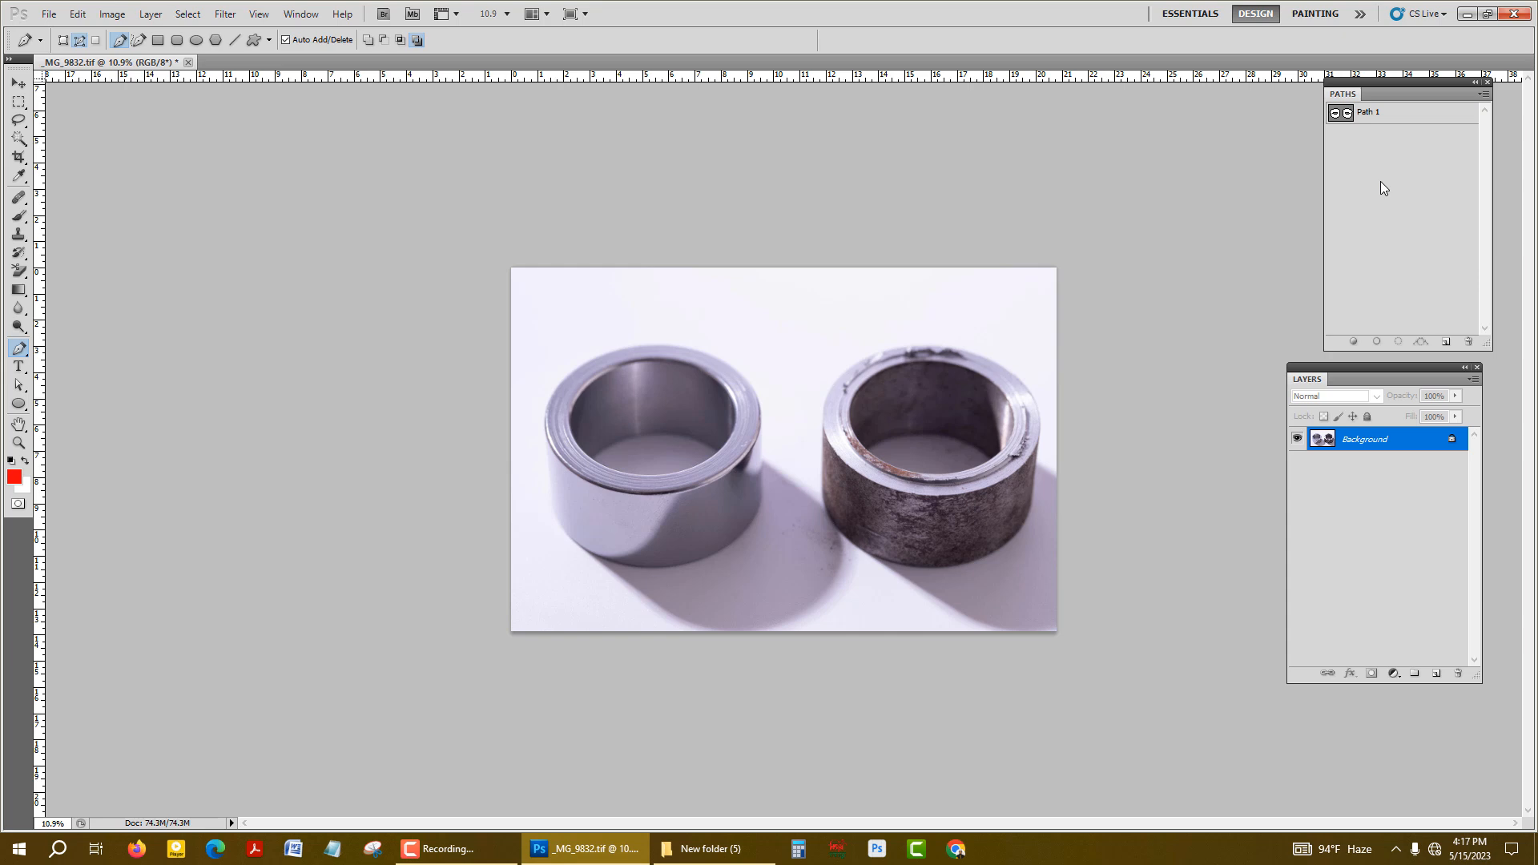
Duplicate the Background layer twice and convert Path 1 into a selection around both rings.
key("ctrl+j")
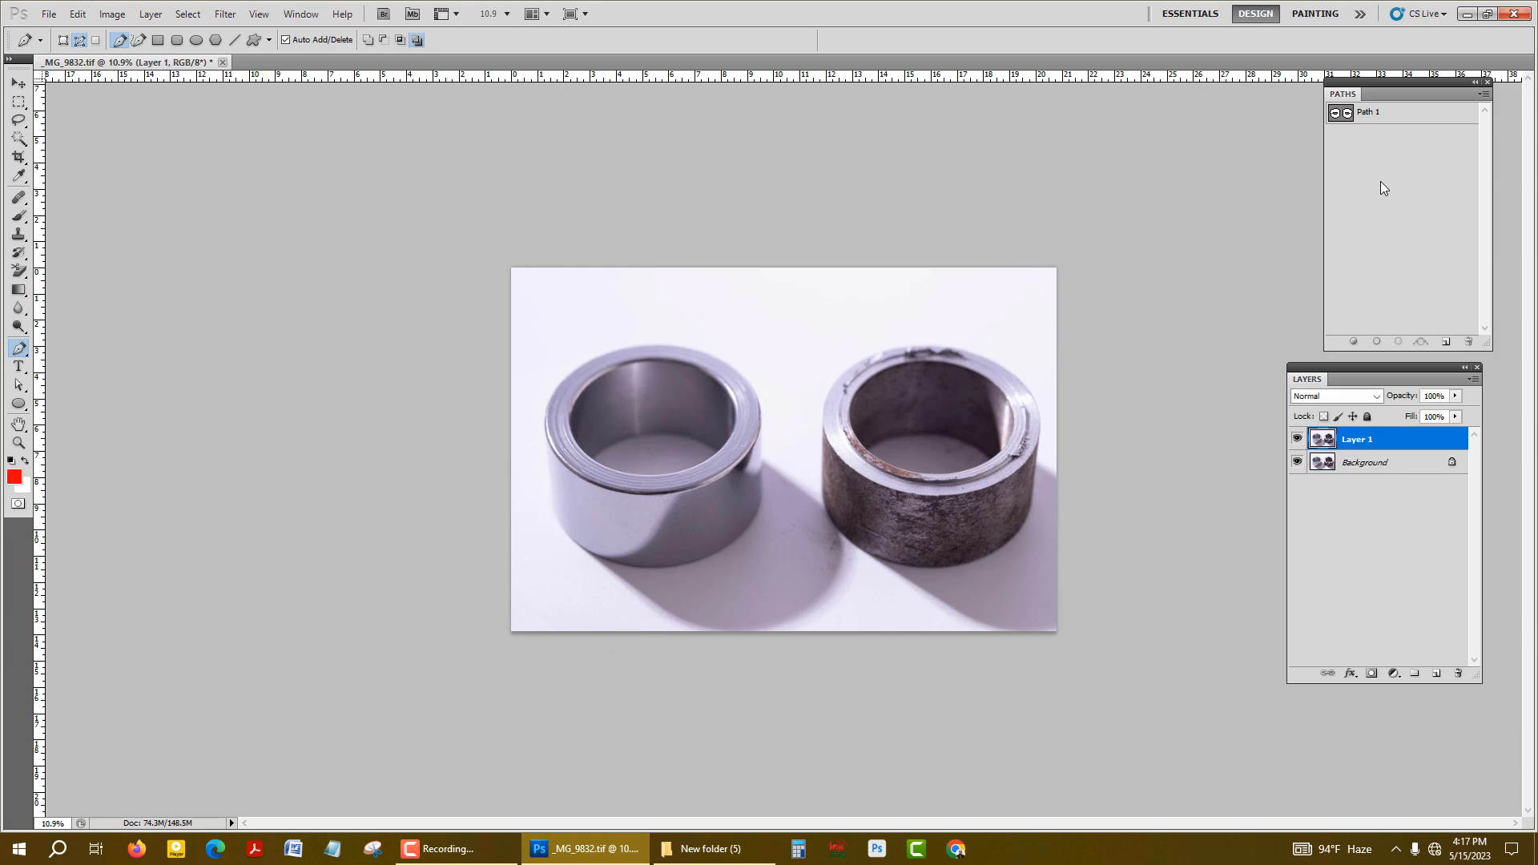
key("ctrl+j")
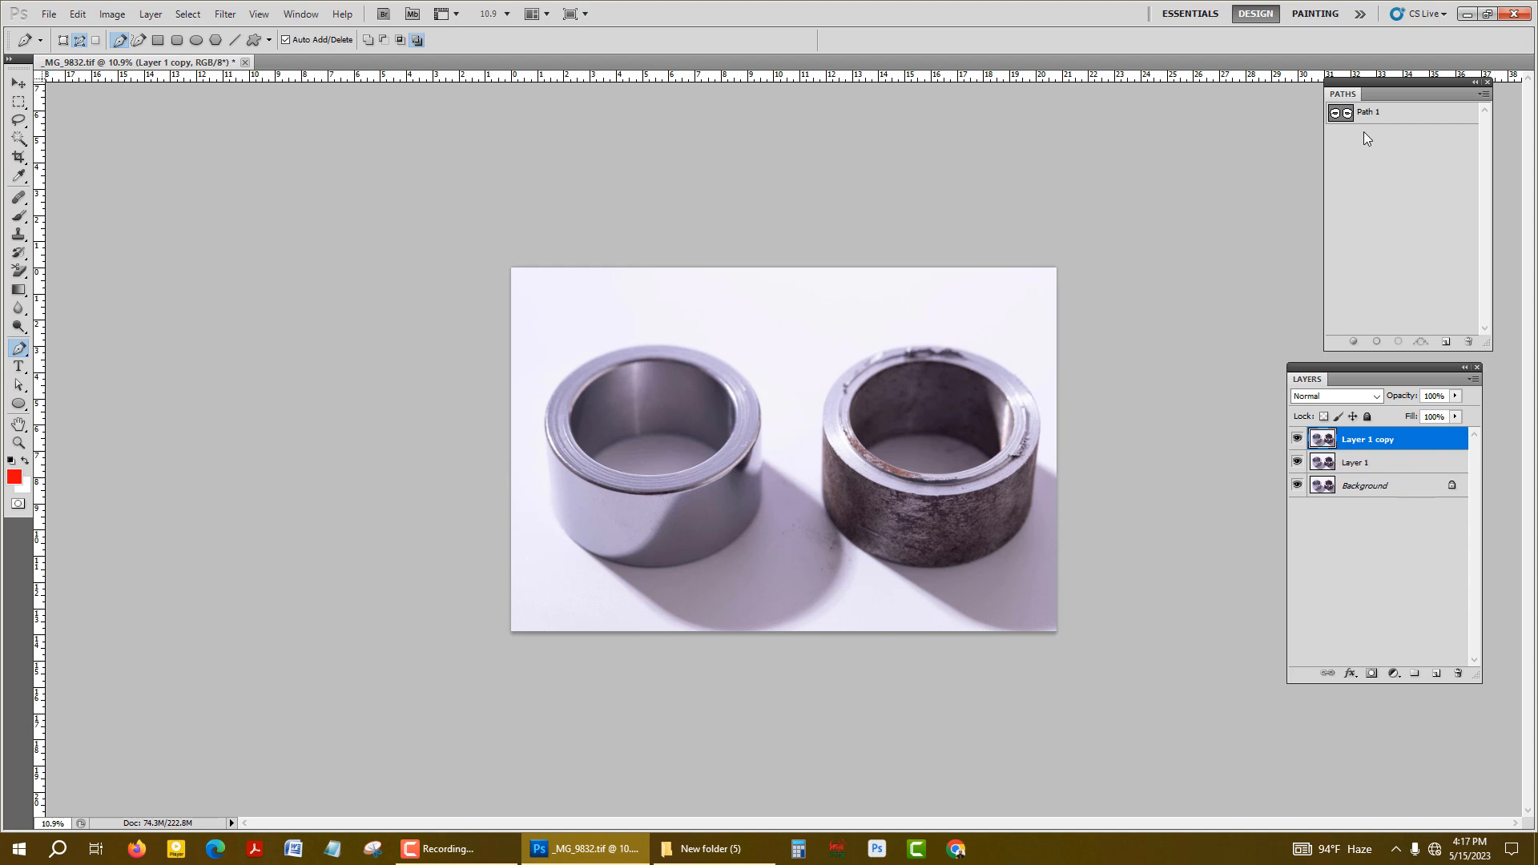
left_click(1400, 113)
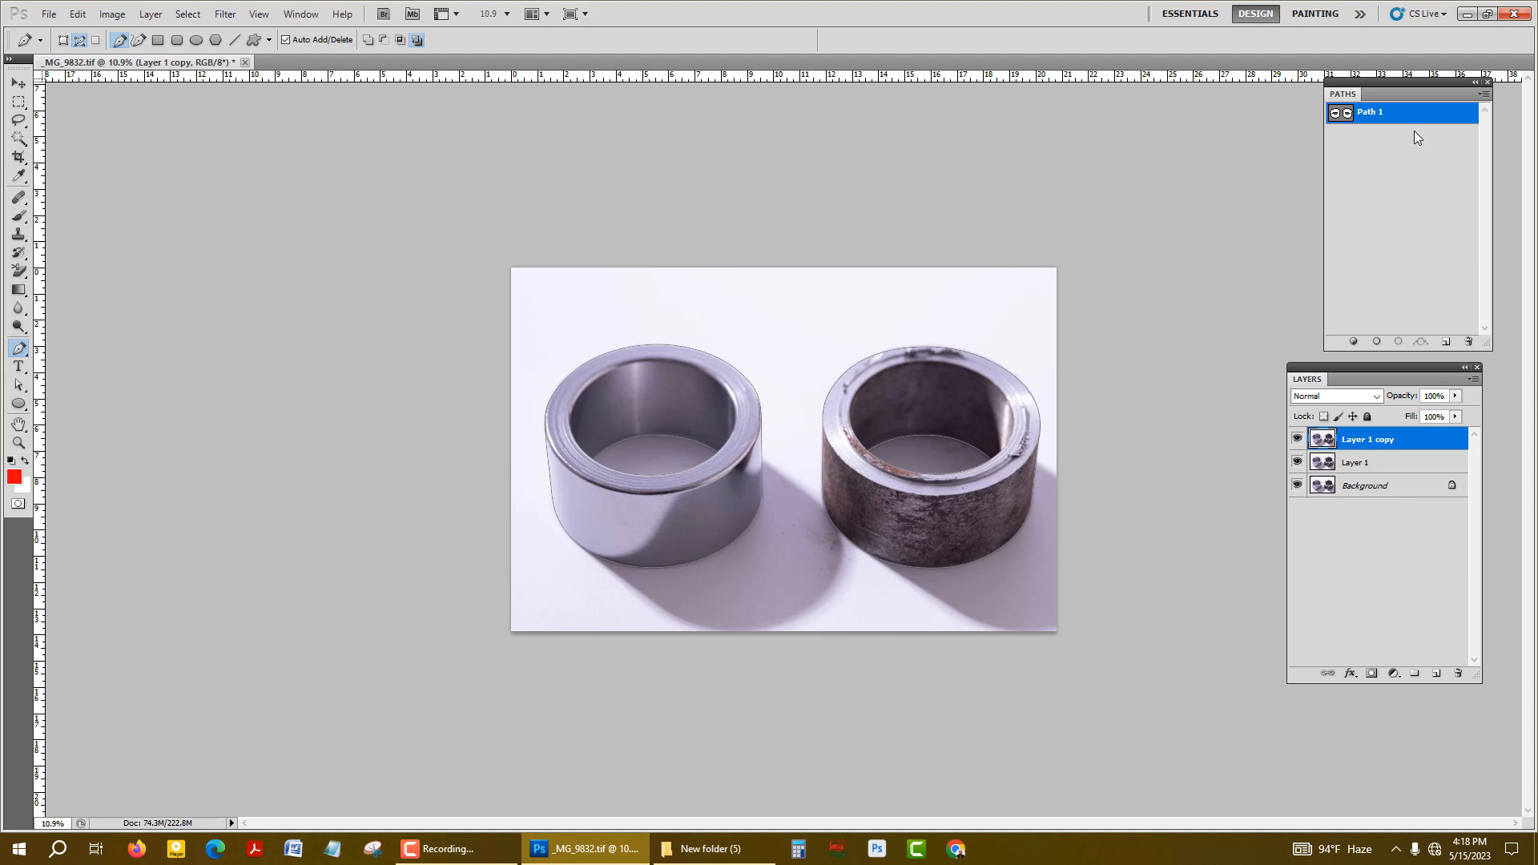
key("ctrl+Return")
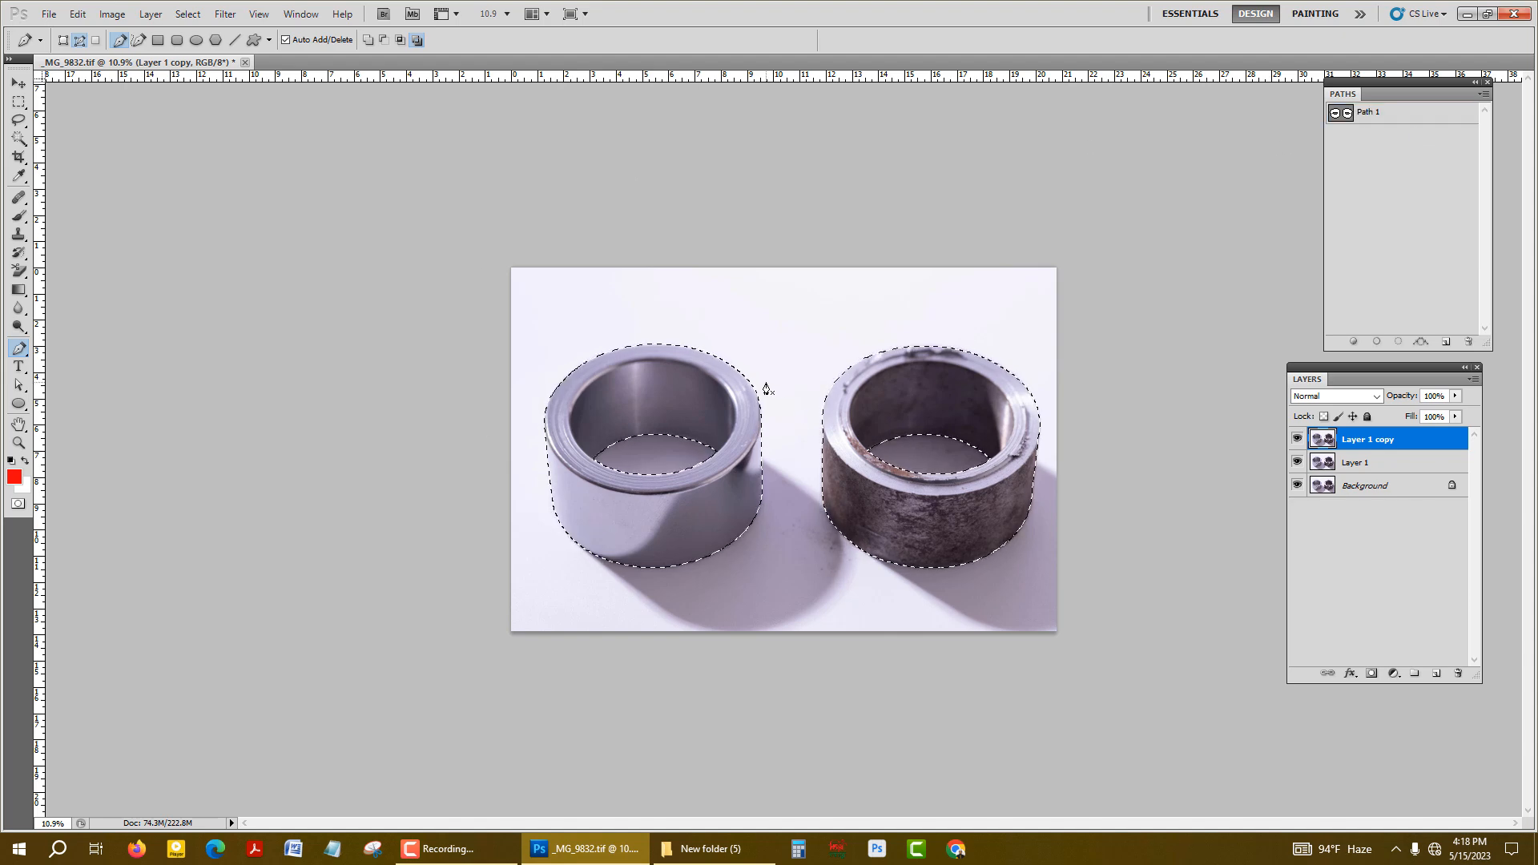
Feather the ring selection by a fraction of a pixel and apply it as a mask on Layer 1 copy.
left_click(187, 14)
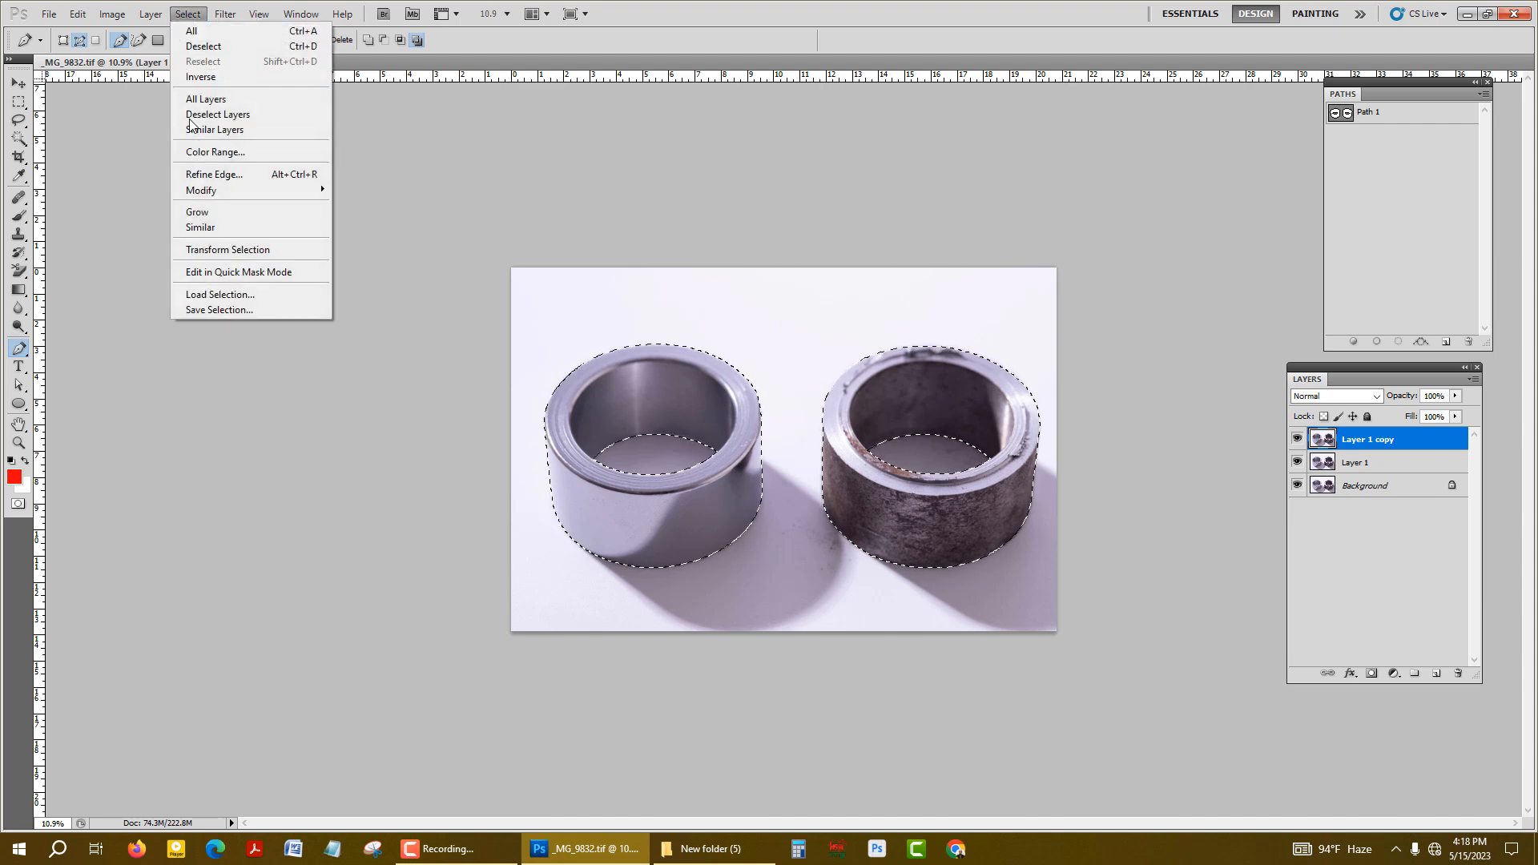
mouse_move(203, 195)
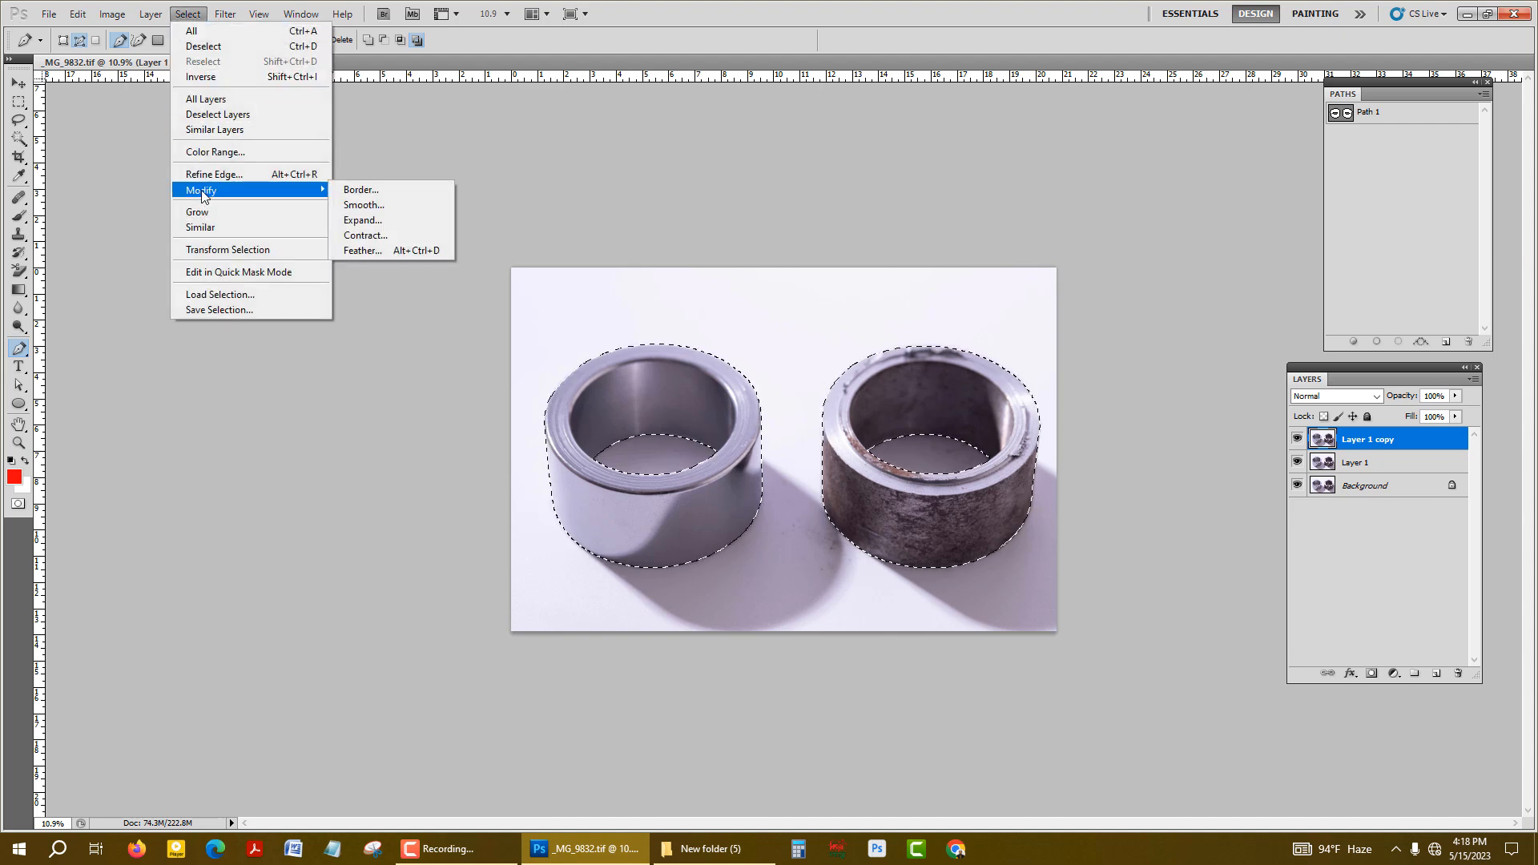
left_click(382, 250)
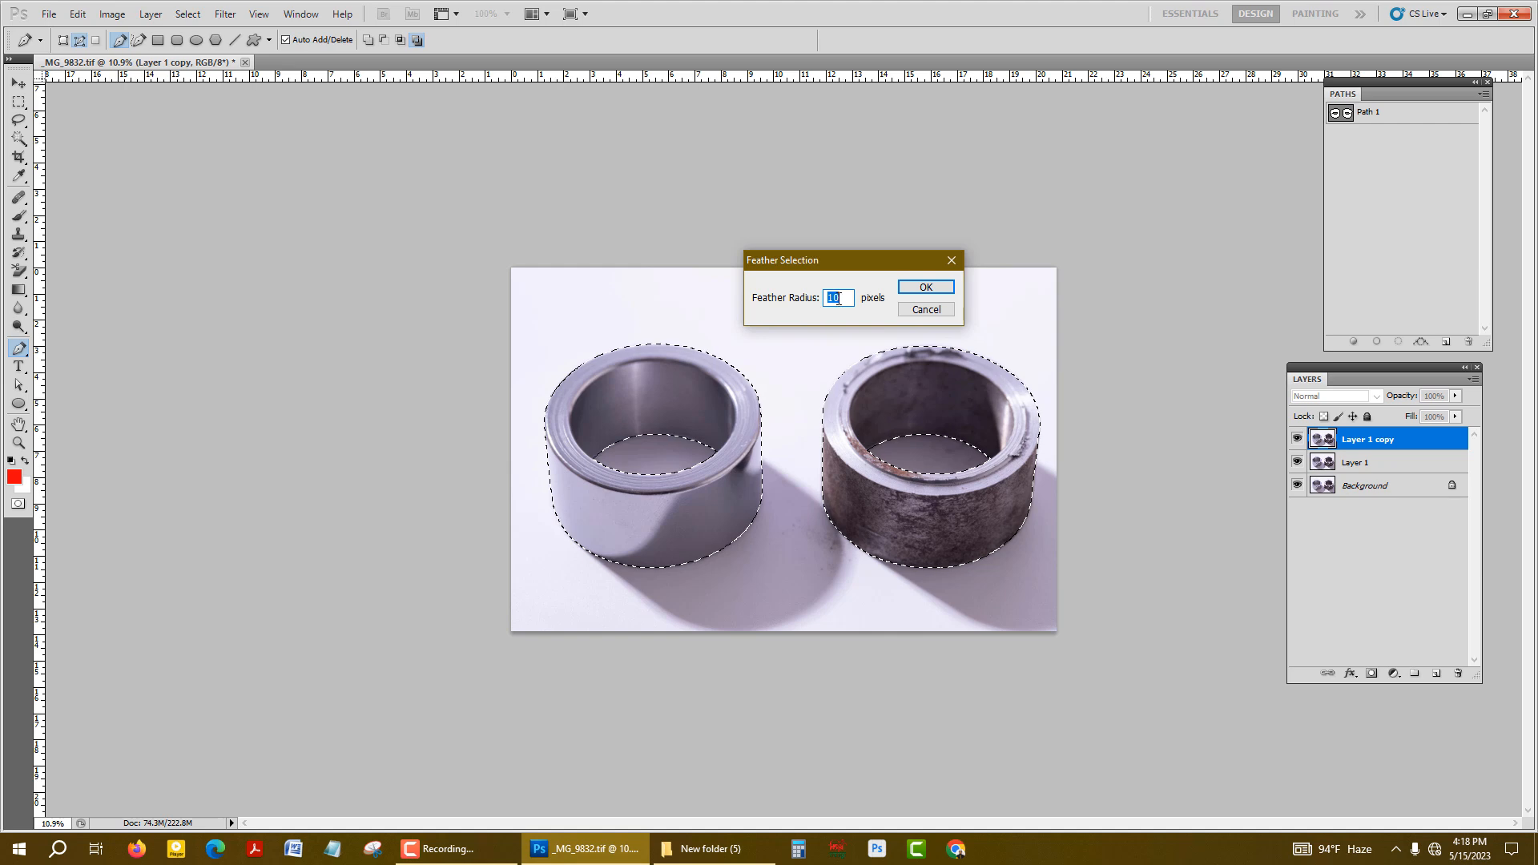
type("0.")
left_click(948, 291)
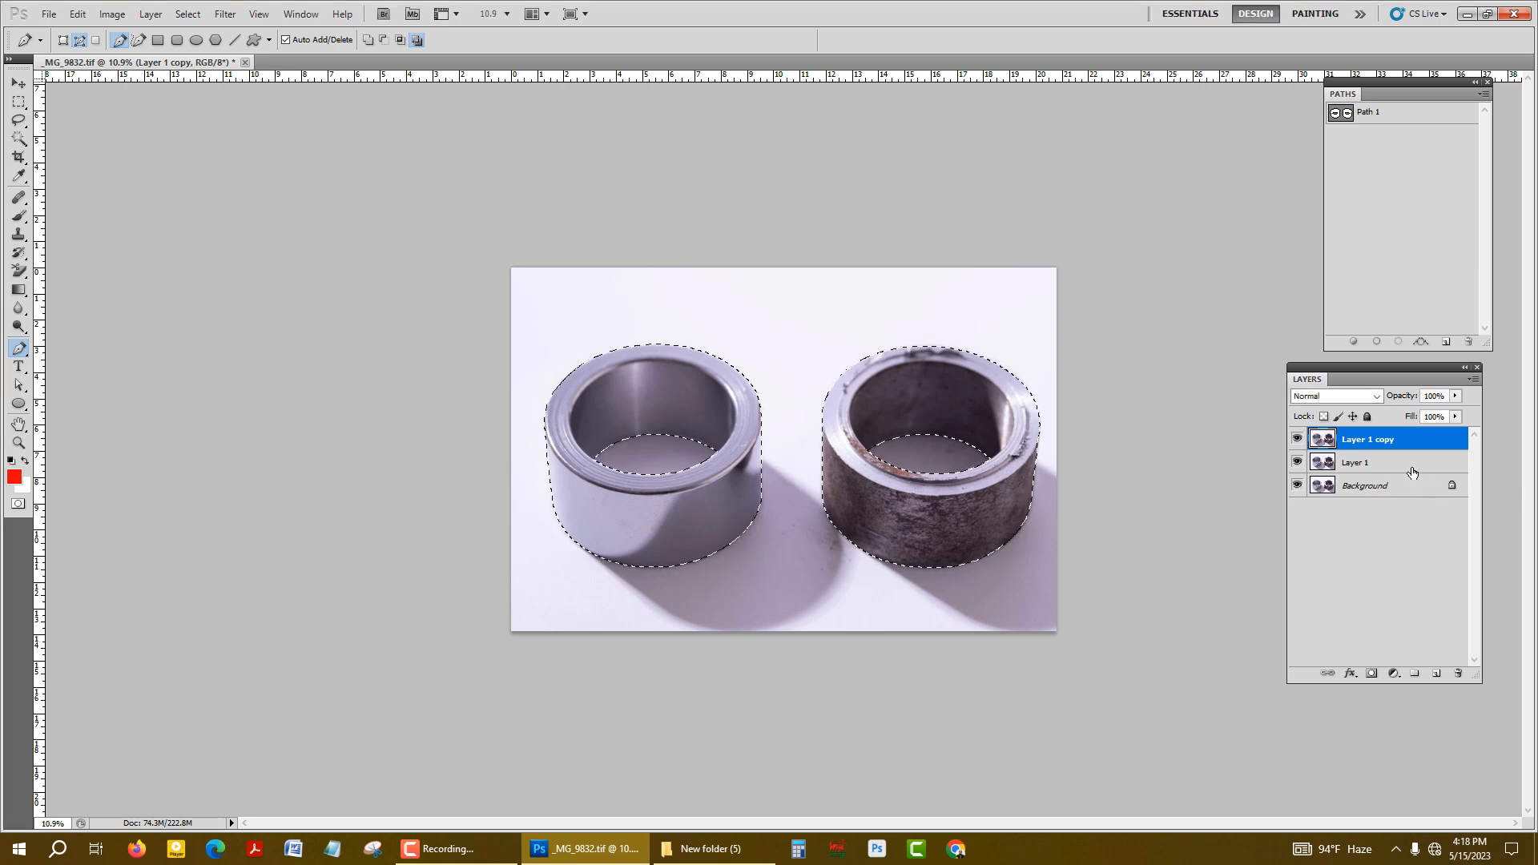
left_click(1373, 674)
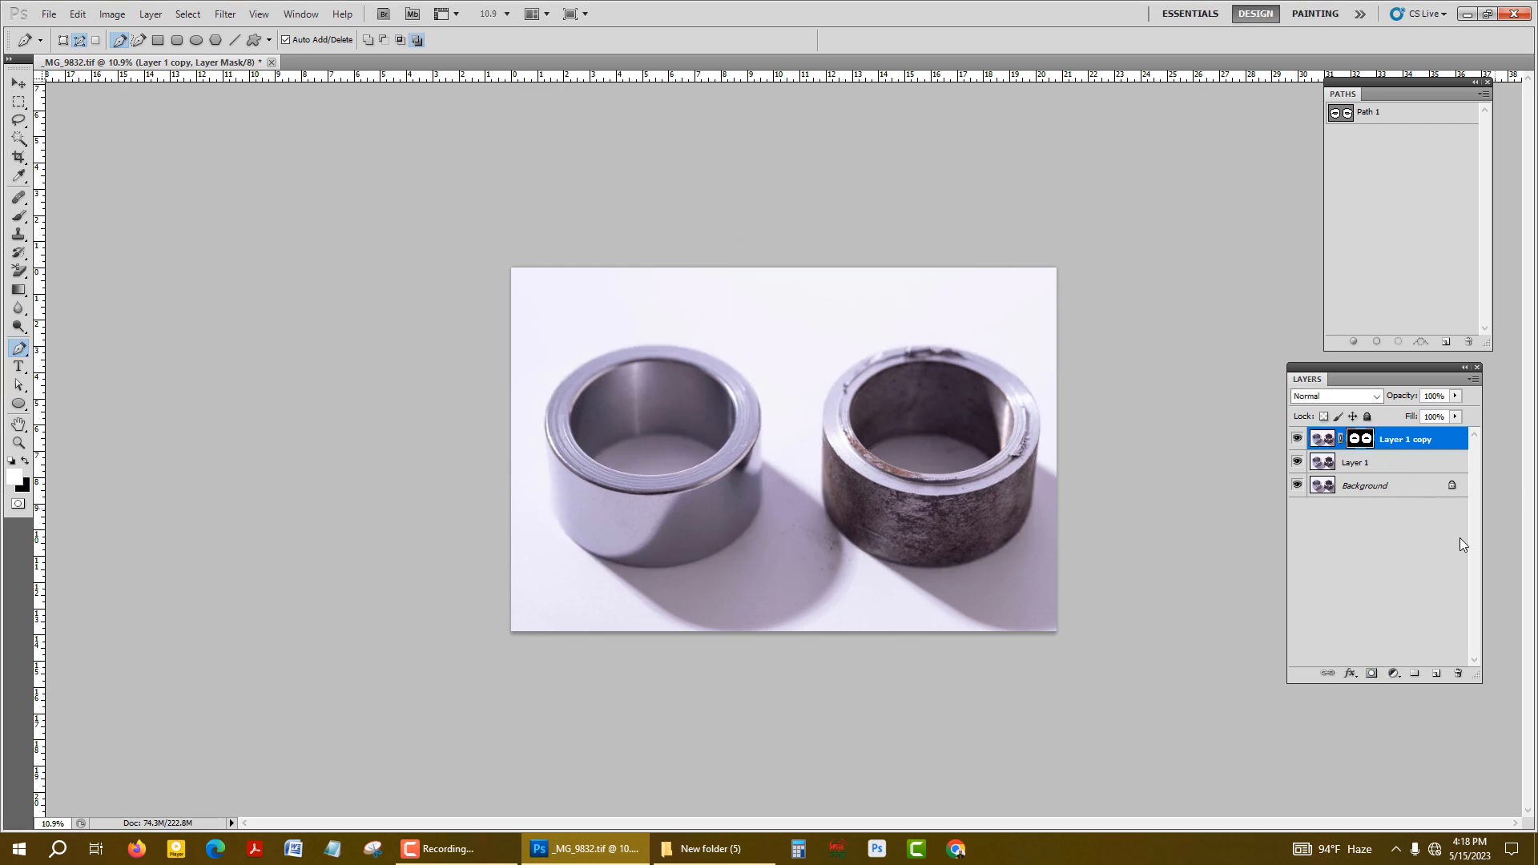
Set up the Clone Stamp tool at 60% opacity for retouching the shadow area on Layer 1.
left_click(1357, 464)
scroll(920, 680, "up", 4)
scroll(1013, 632, "up", 2)
left_click_drag(1013, 632, 743, 244)
scroll(744, 245, "up", 2)
scroll(481, 345, "down", 3)
scroll(587, 345, "down", 1)
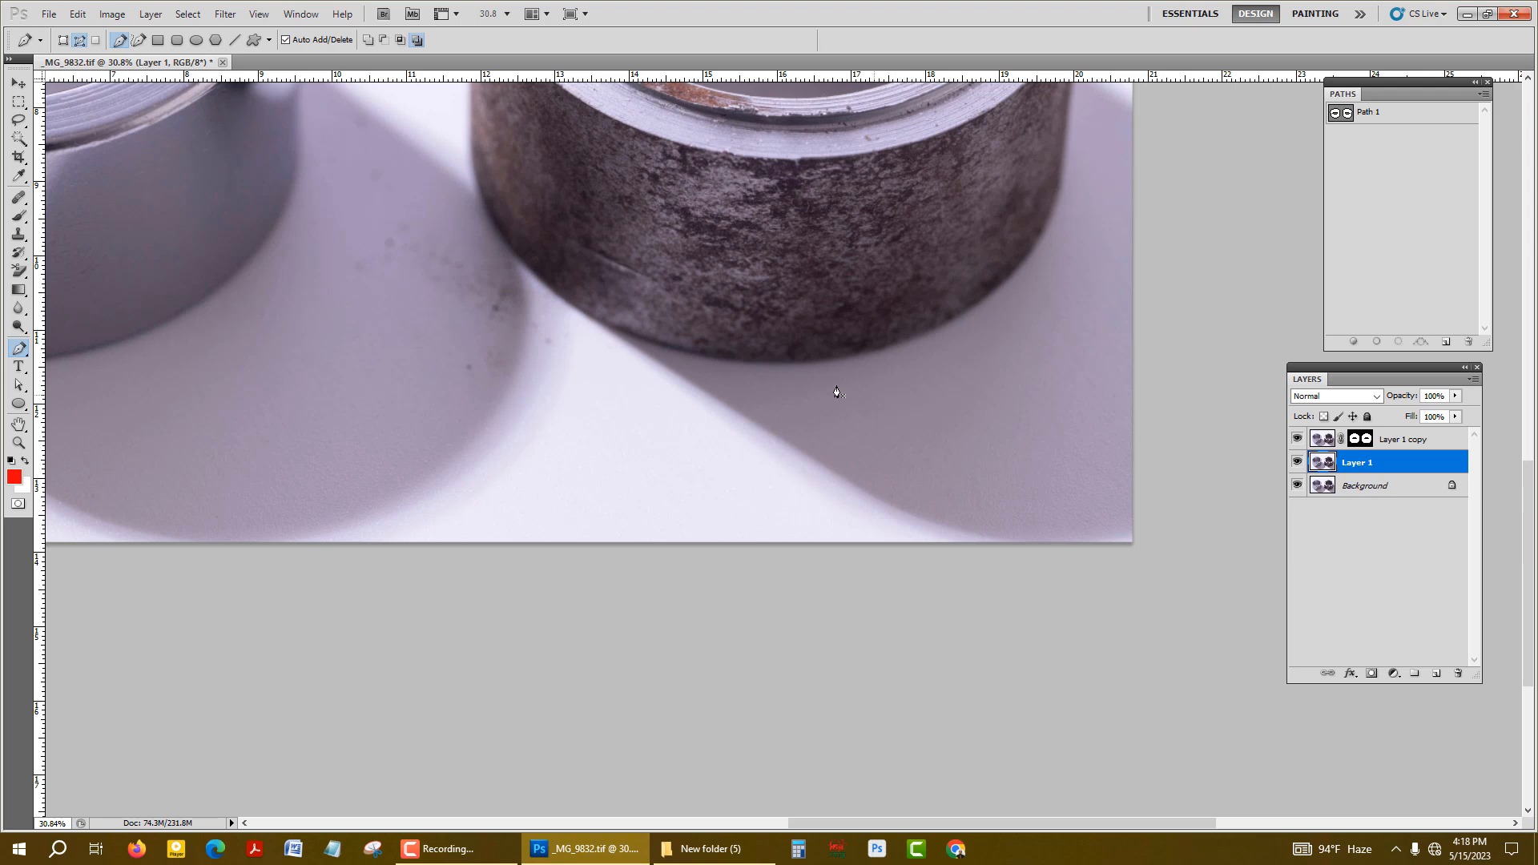
left_click(19, 234)
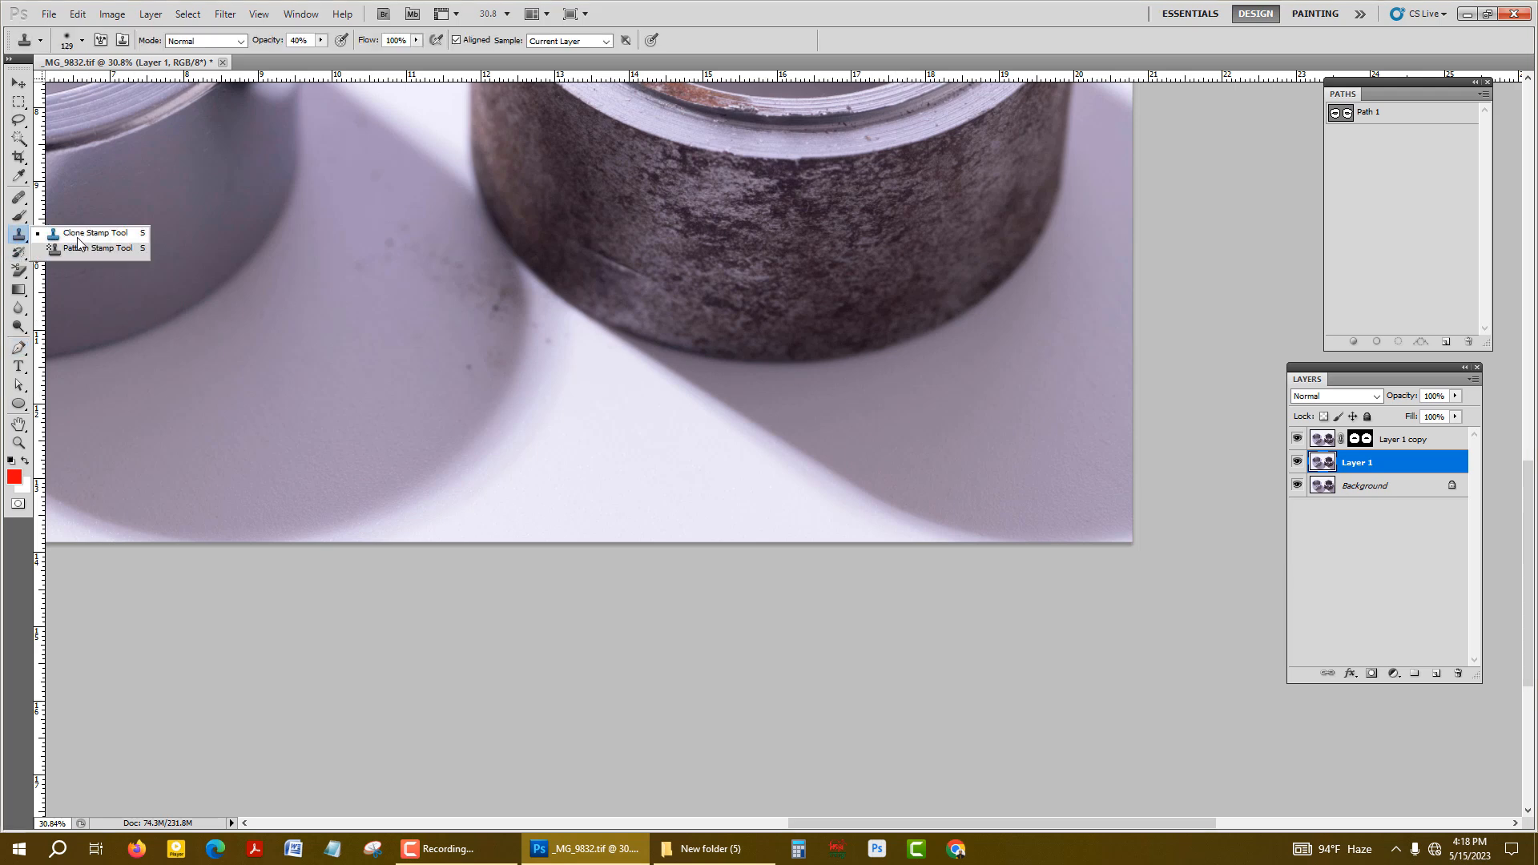
left_click(71, 231)
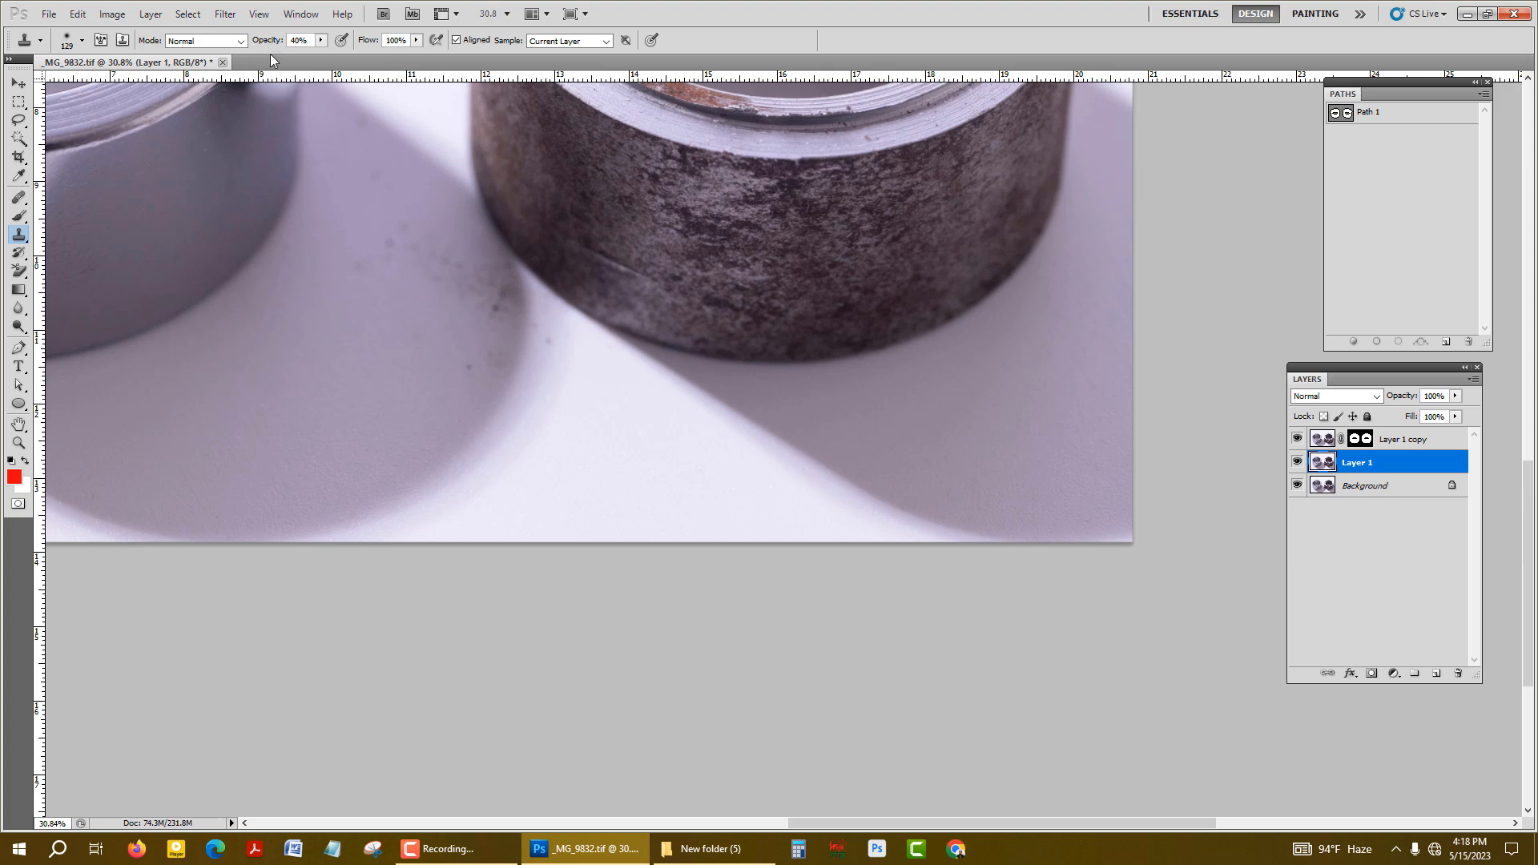
left_click_drag(319, 50, 356, 56)
Clone out the dark specks in the upper part of the shadow between the two rings.
right_click(435, 403, "alt")
left_click(369, 270, "alt")
left_click(389, 243)
right_click(375, 324, "alt")
left_click(396, 307, "alt")
left_click_drag(427, 264, 437, 342)
right_click(357, 364, "alt")
left_click(389, 191, "alt")
left_click(377, 170)
right_click(440, 250, "alt")
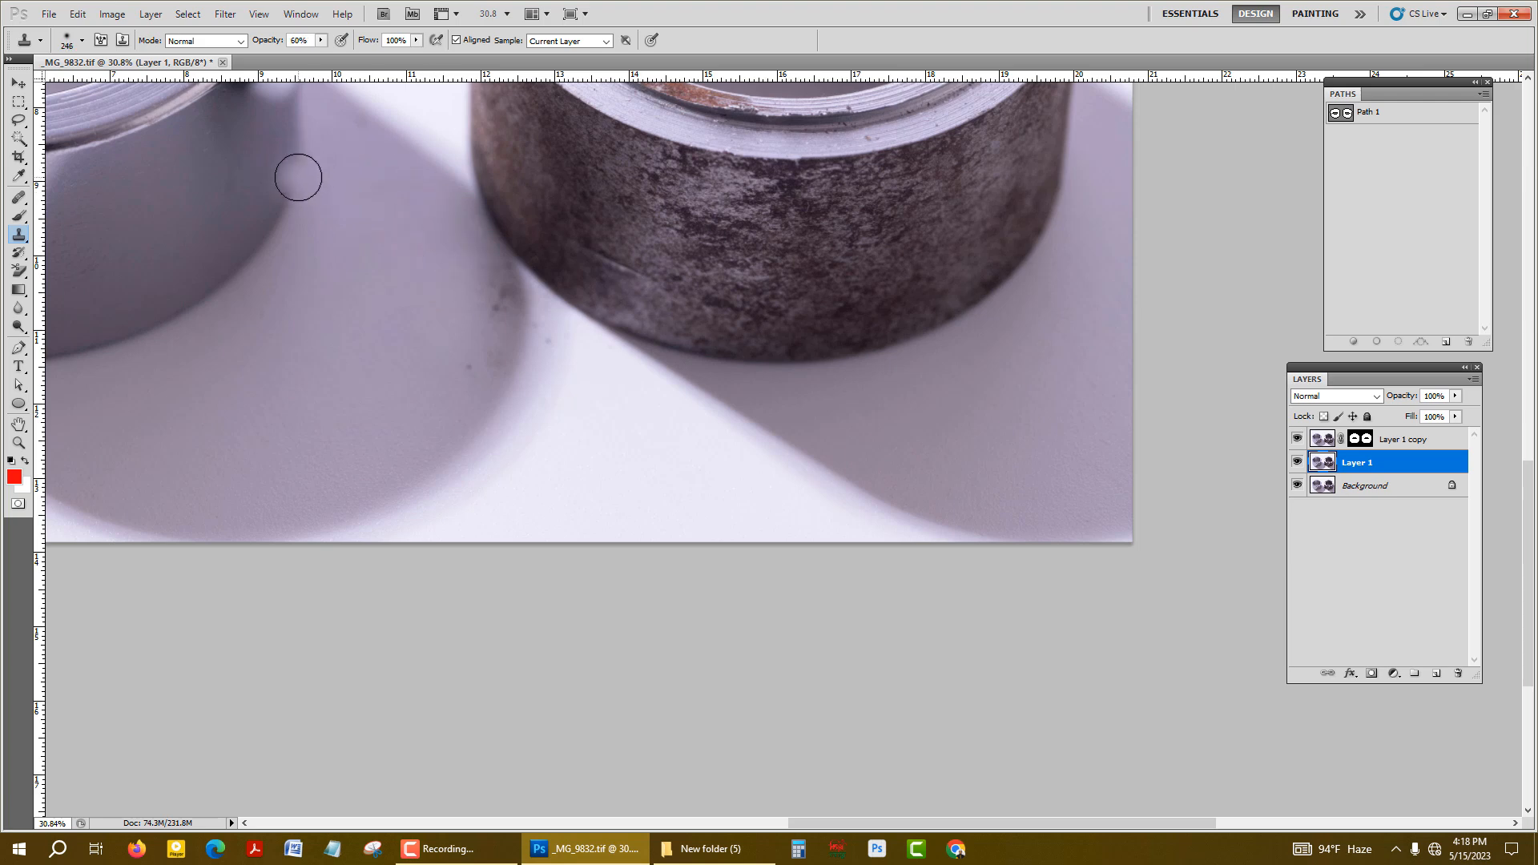
Clone over the small spots and the dark smudge near the shadow's edge beside the rusty ring.
left_click(412, 424, "alt")
left_click(474, 358)
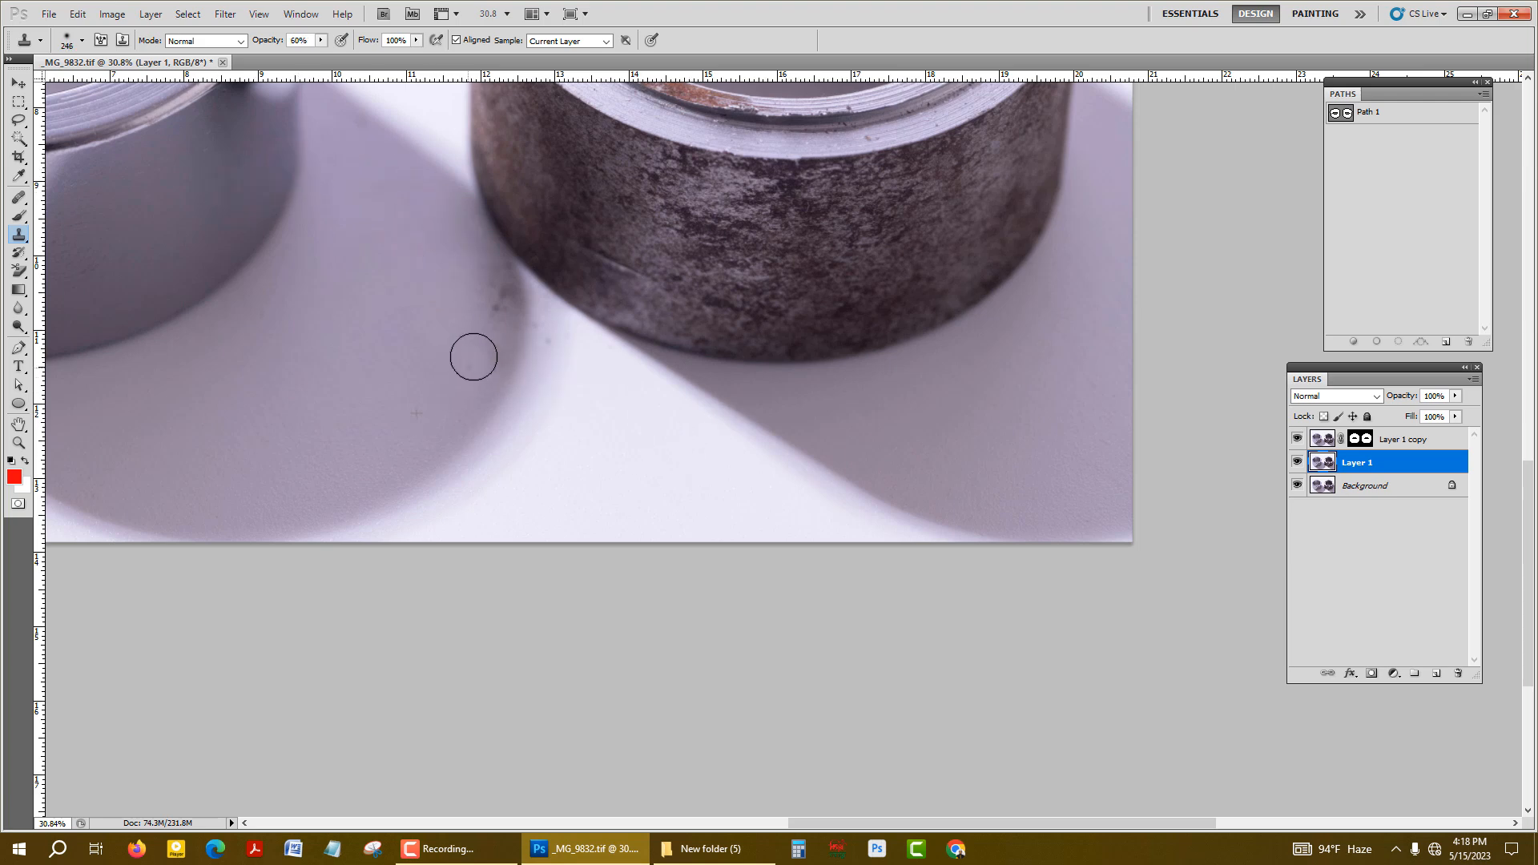
right_click(448, 299, "alt")
scroll(434, 274, "up", 2)
left_click(469, 249, "alt")
mouse_move(507, 279)
left_mouse_down()
mouse_move(504, 313)
mouse_move(525, 335)
left_mouse_up()
right_click(482, 325, "alt")
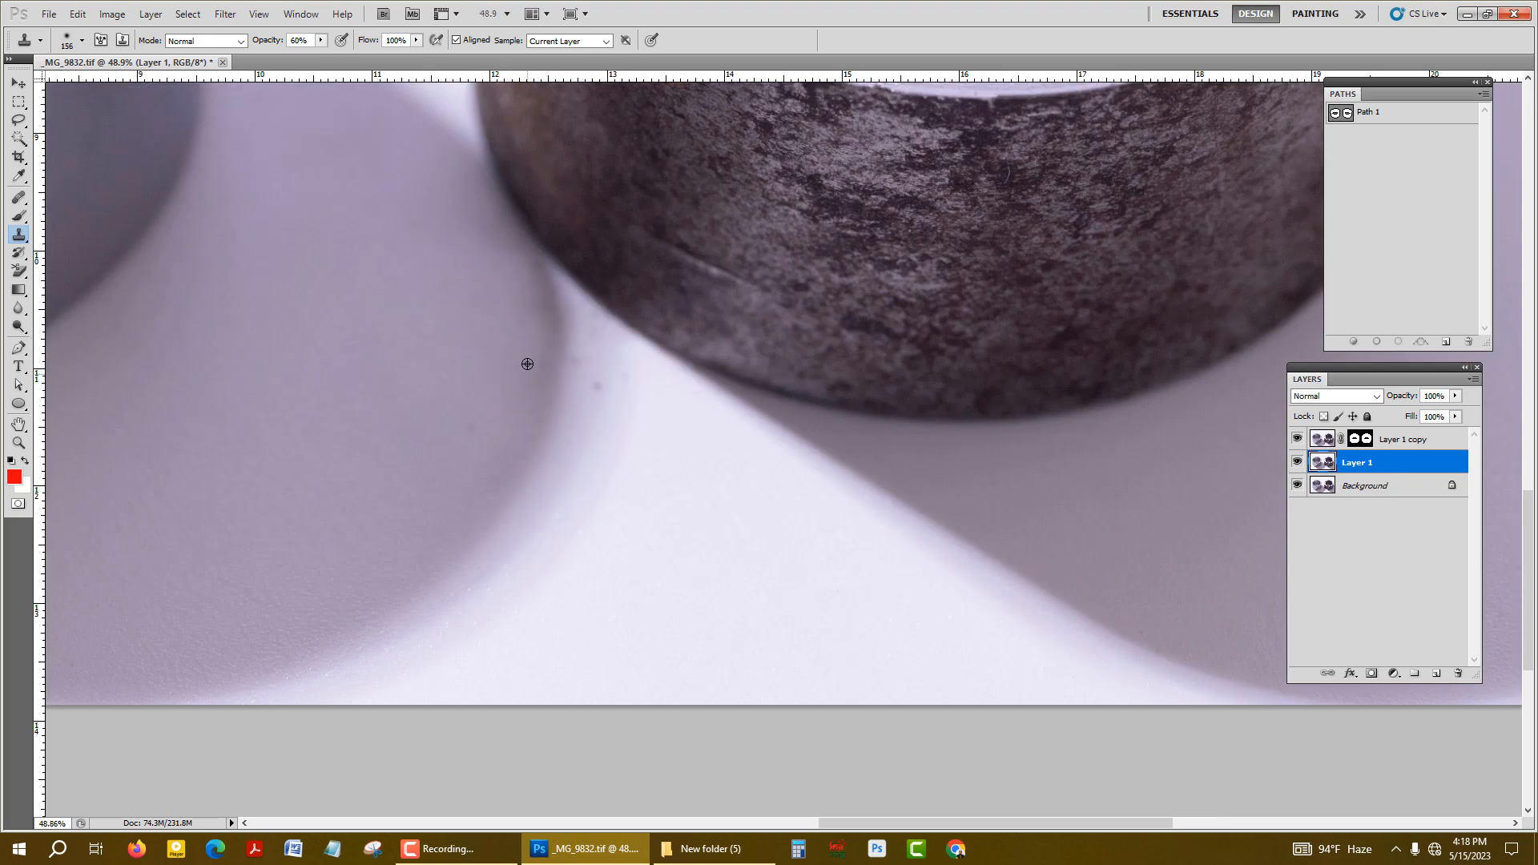
right_click(344, 387, "alt")
left_click(491, 396, "alt")
left_click(470, 428)
Clean the remaining marks along the shadow's edge and in the bright gap beside the rusty ring with cloned texture.
right_click(539, 404, "alt")
scroll(619, 381, "up", 2)
left_click(562, 434, "alt")
left_click_drag(581, 408, 568, 431)
left_click(567, 378, "alt")
left_click_drag(563, 351, 570, 440)
left_click(567, 318, "alt")
left_click_drag(571, 359, 596, 432)
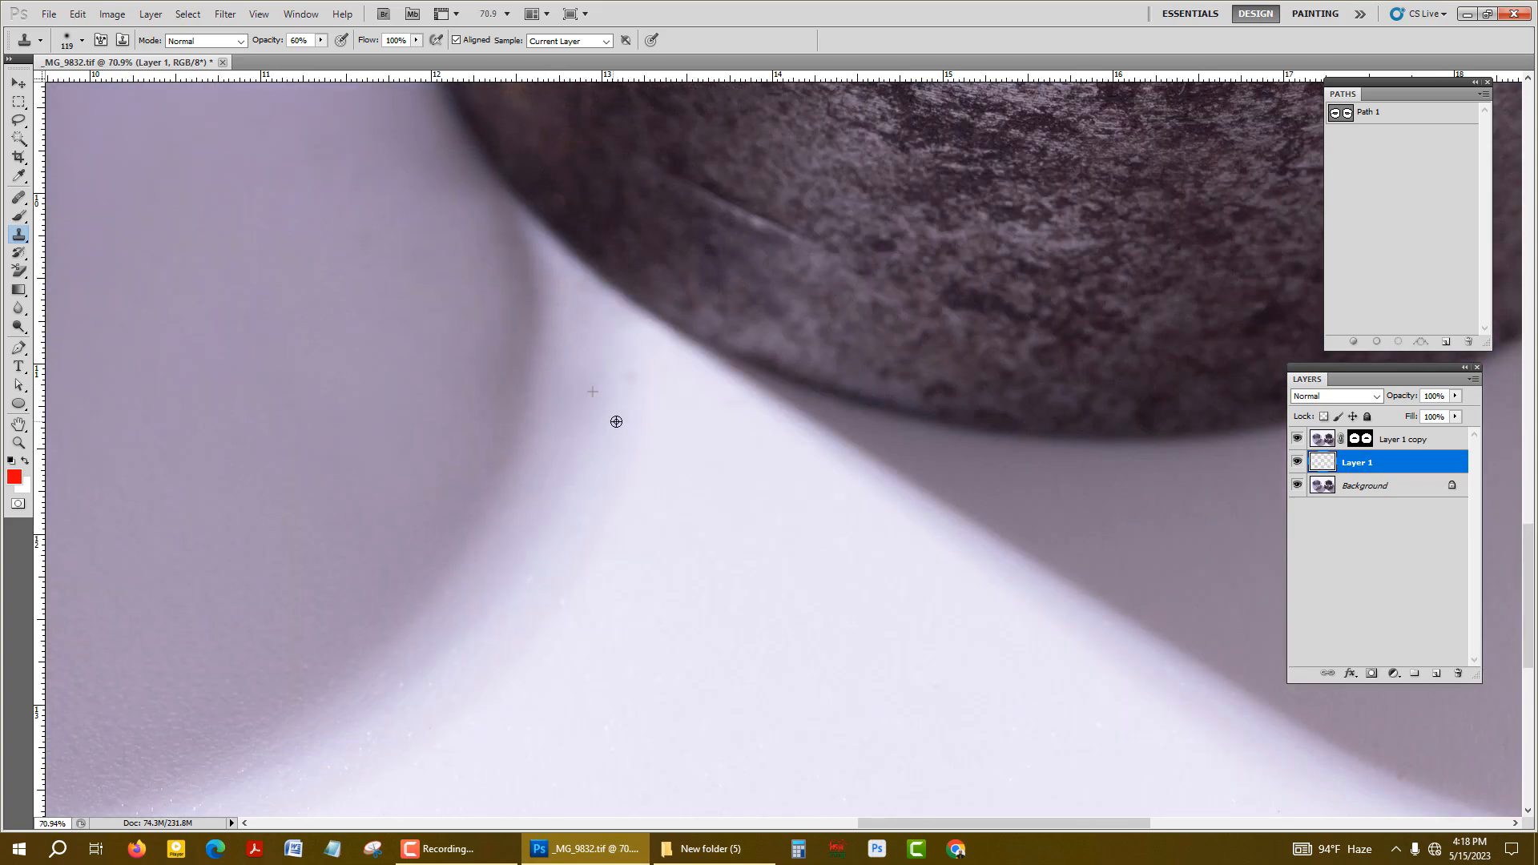
right_click(525, 395, "alt")
scroll(448, 352, "down", 5)
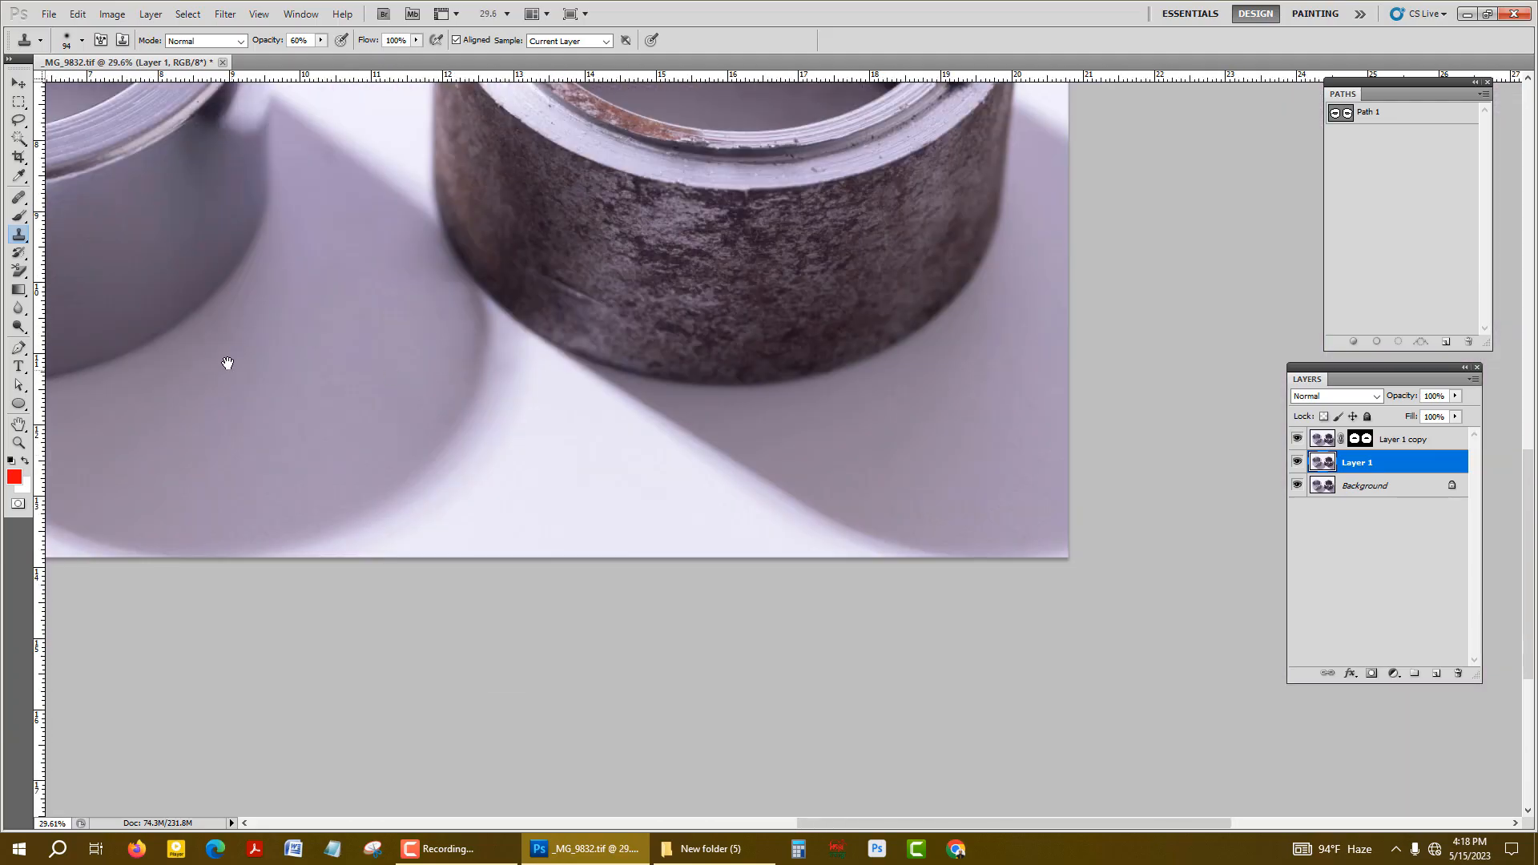
Clone out the tiny specks in the shadow beneath the smooth ring, using a smaller brush.
scroll(561, 352, "up", 6)
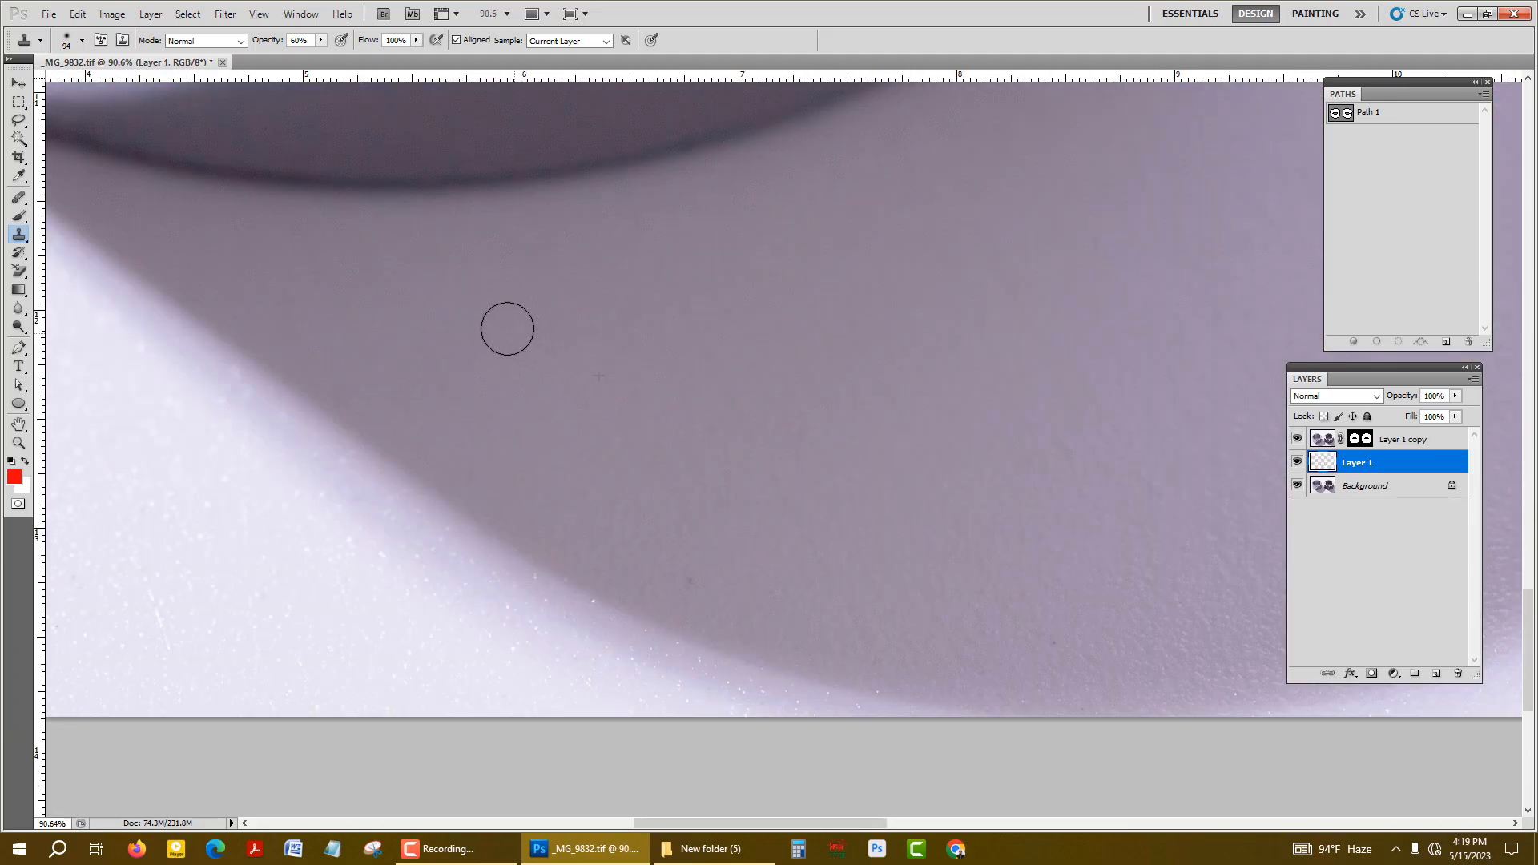
left_click_drag(507, 329, 531, 337)
left_click(707, 543, "alt")
left_click(657, 517)
left_click(736, 595, "alt")
left_click(698, 573)
Clone away the dark smudges on the floor inside the rusty ring at 40% stamp opacity.
scroll(951, 422, "down", 2)
left_click_drag(951, 422, 763, 646)
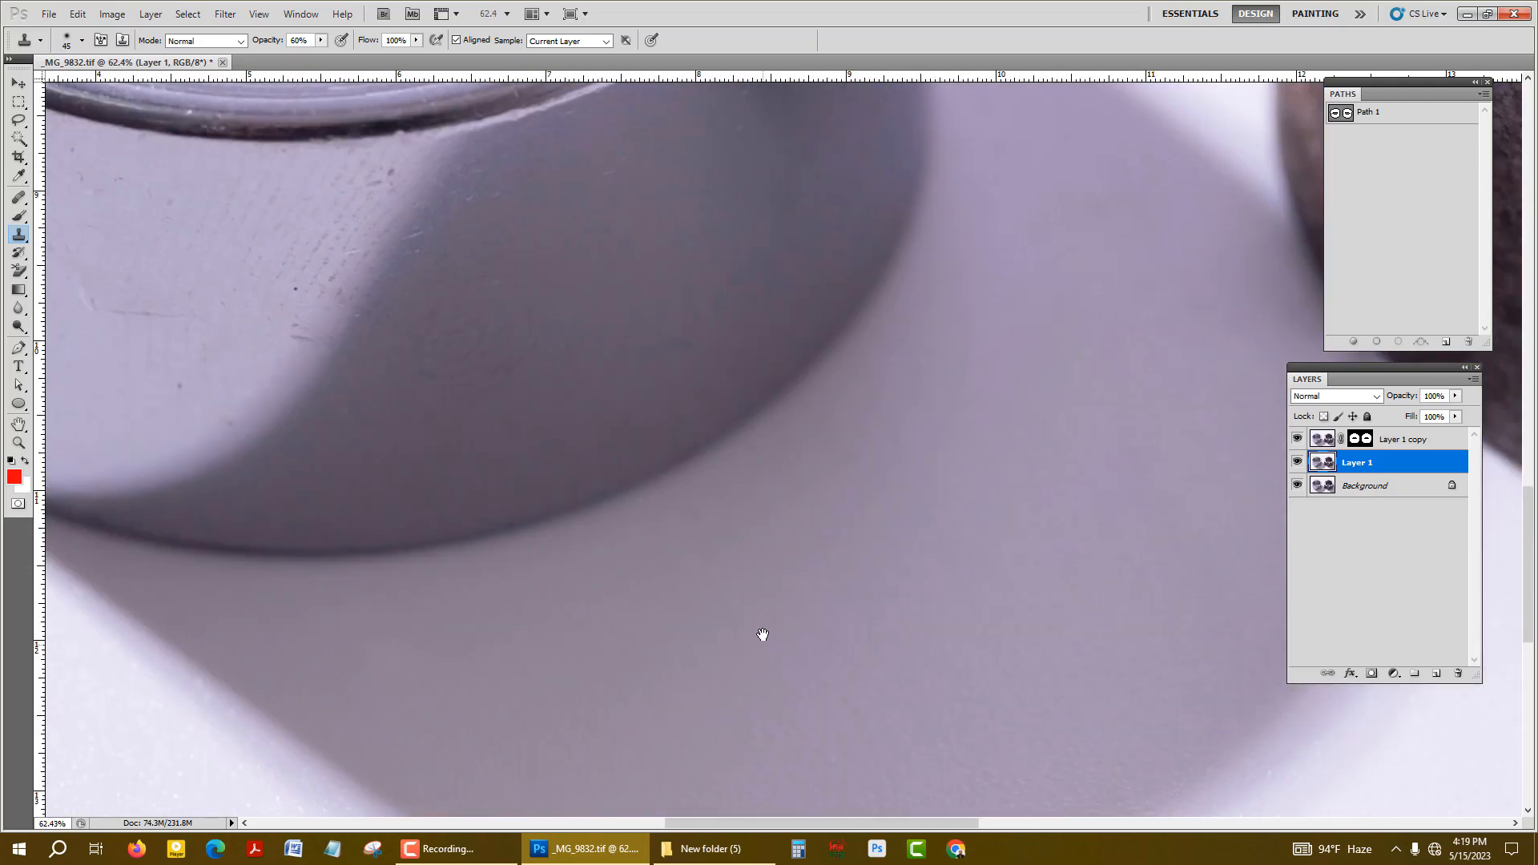
left_click_drag(508, 219, 797, 598)
left_click_drag(771, 336, 2, 428)
left_click_drag(973, 370, 256, 360)
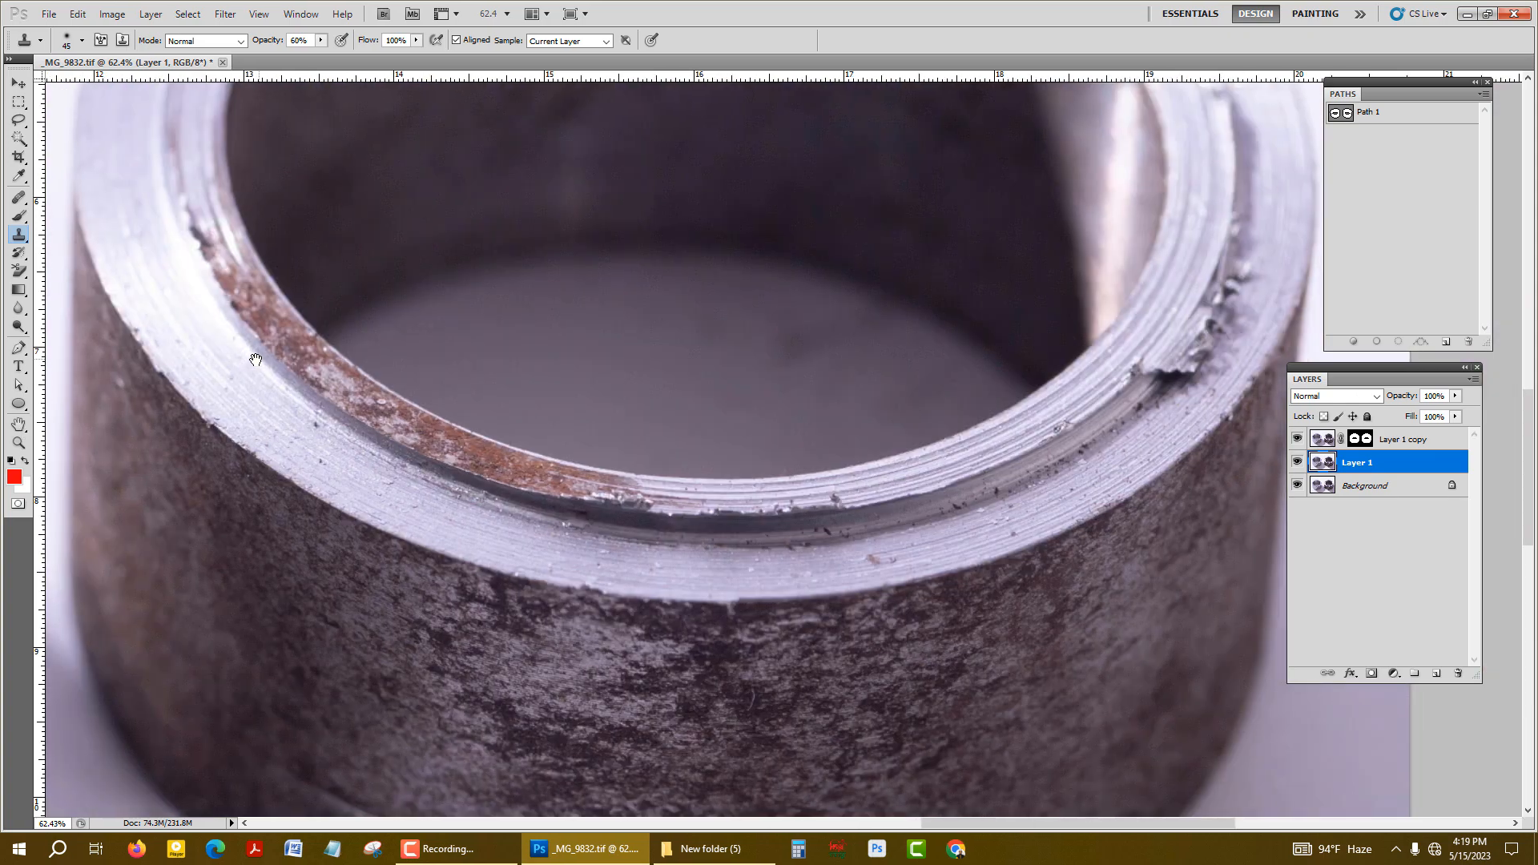
scroll(879, 316, "up", 2)
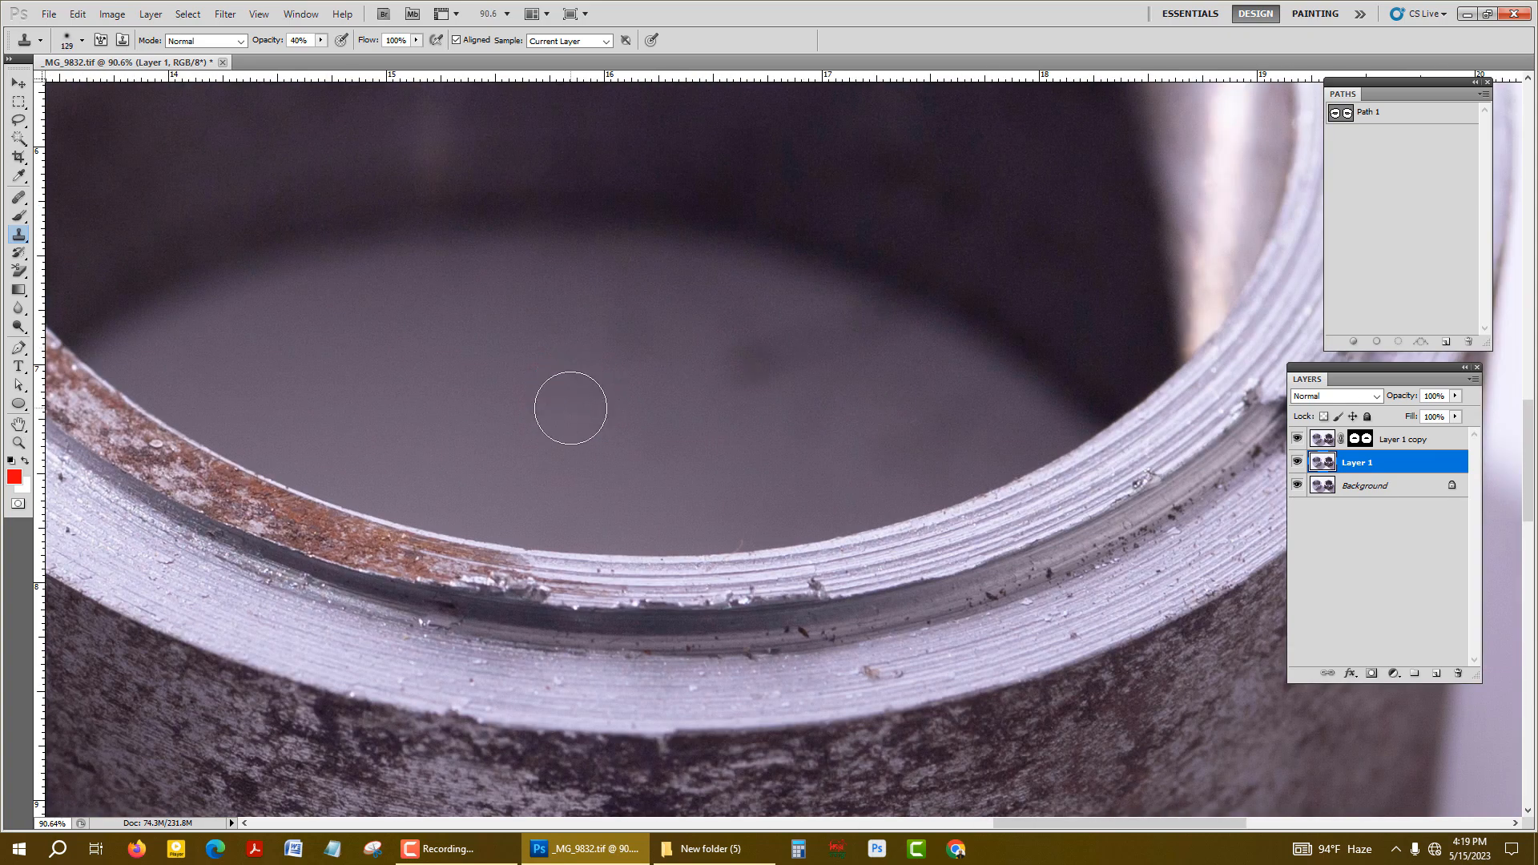
left_click(478, 353, "alt")
left_click_drag(664, 355, 791, 374)
mouse_move(720, 354)
left_mouse_down()
mouse_move(828, 377)
mouse_move(850, 353)
mouse_move(633, 350)
mouse_move(734, 374)
left_mouse_up()
left_click(510, 342, "alt")
left_click(539, 399, "alt")
left_click_drag(690, 426, 739, 431)
left_click(890, 399, "alt")
mouse_move(946, 431)
left_mouse_down()
mouse_move(873, 371)
mouse_move(977, 409)
left_mouse_up()
Even out the remaining patchy tones on the floor inside the rusty ring with a larger Clone Stamp brush.
left_click(703, 314, "alt")
left_click_drag(789, 315, 895, 351)
left_click_drag(776, 377, 527, 392)
left_click(518, 330, "alt")
mouse_move(576, 318)
left_mouse_down()
mouse_move(701, 330)
mouse_move(842, 403)
mouse_move(596, 401)
mouse_move(683, 399)
mouse_move(548, 430)
left_mouse_up()
key("bracketleft")
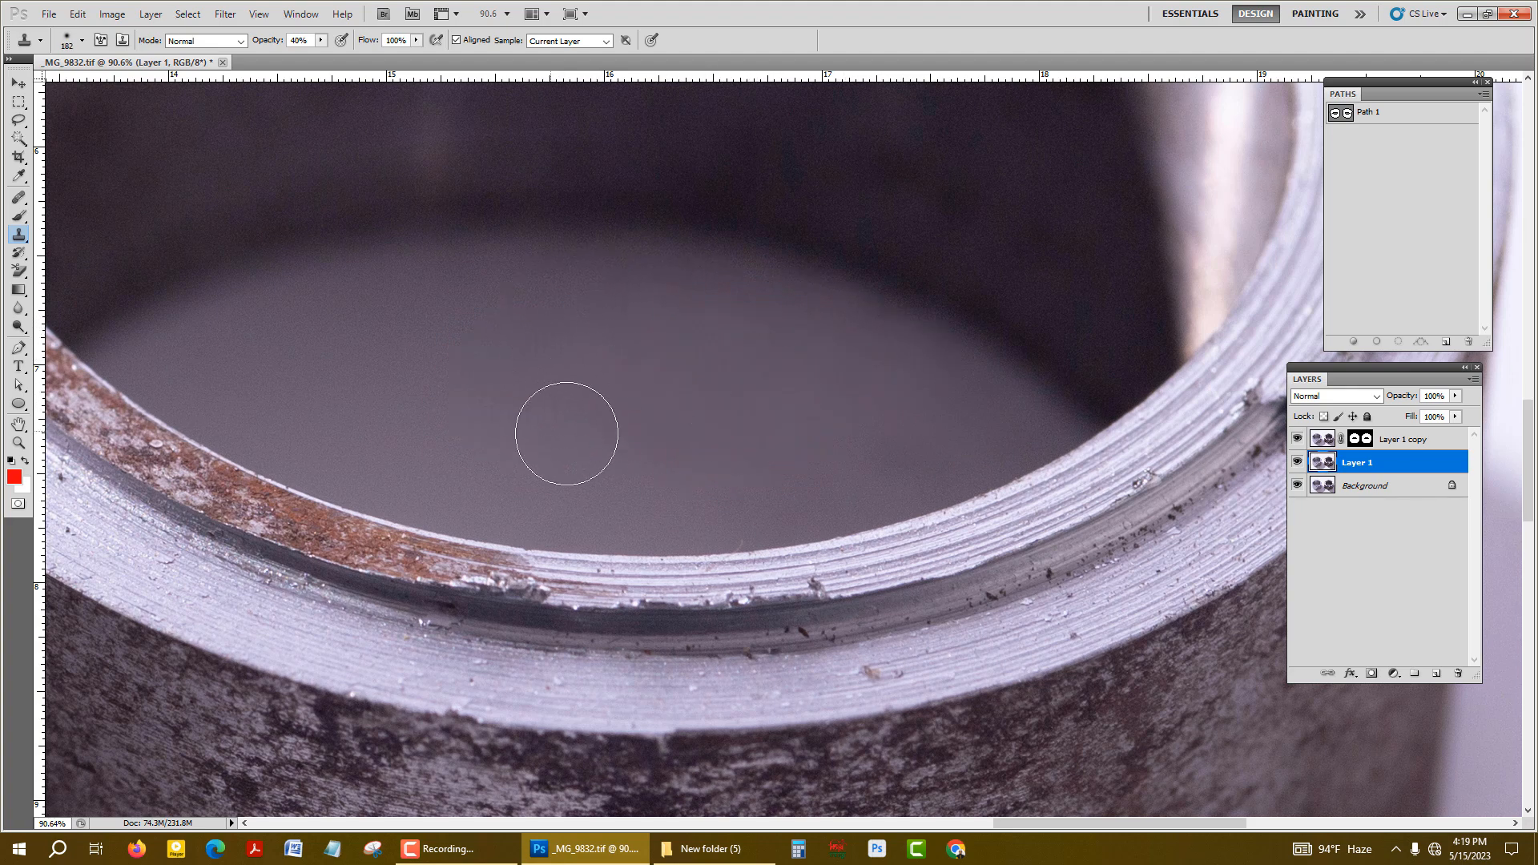
left_click(844, 422, "alt")
left_click_drag(923, 448, 899, 432)
left_click(739, 389, "alt")
scroll(561, 343, "down", 10)
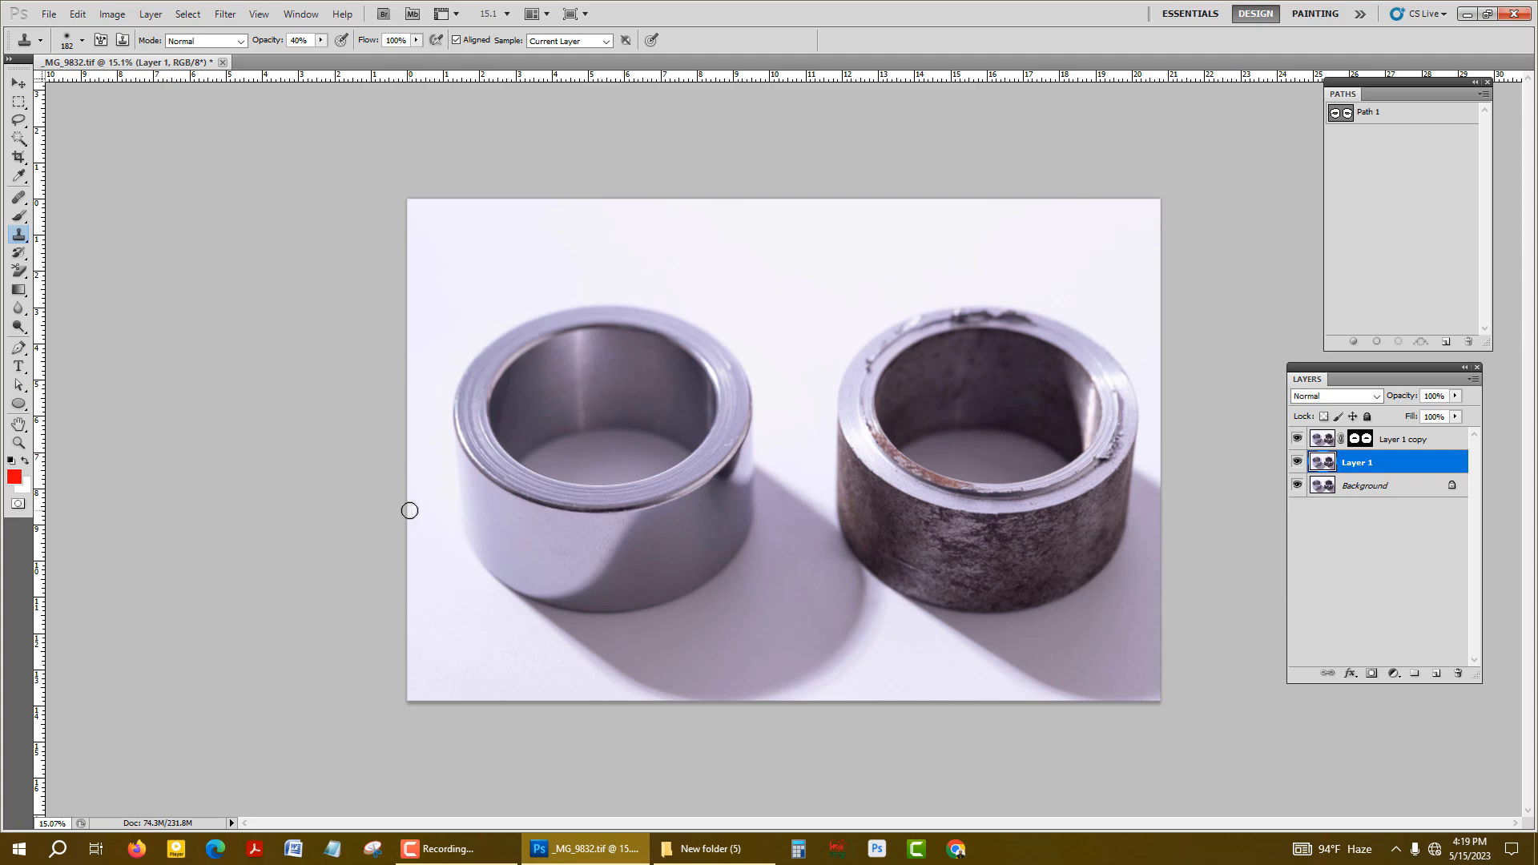
Load the image's luminosity as a selection, invert it, and apply it as a mask on Layer 1.
key("ctrl+alt+KP_2")
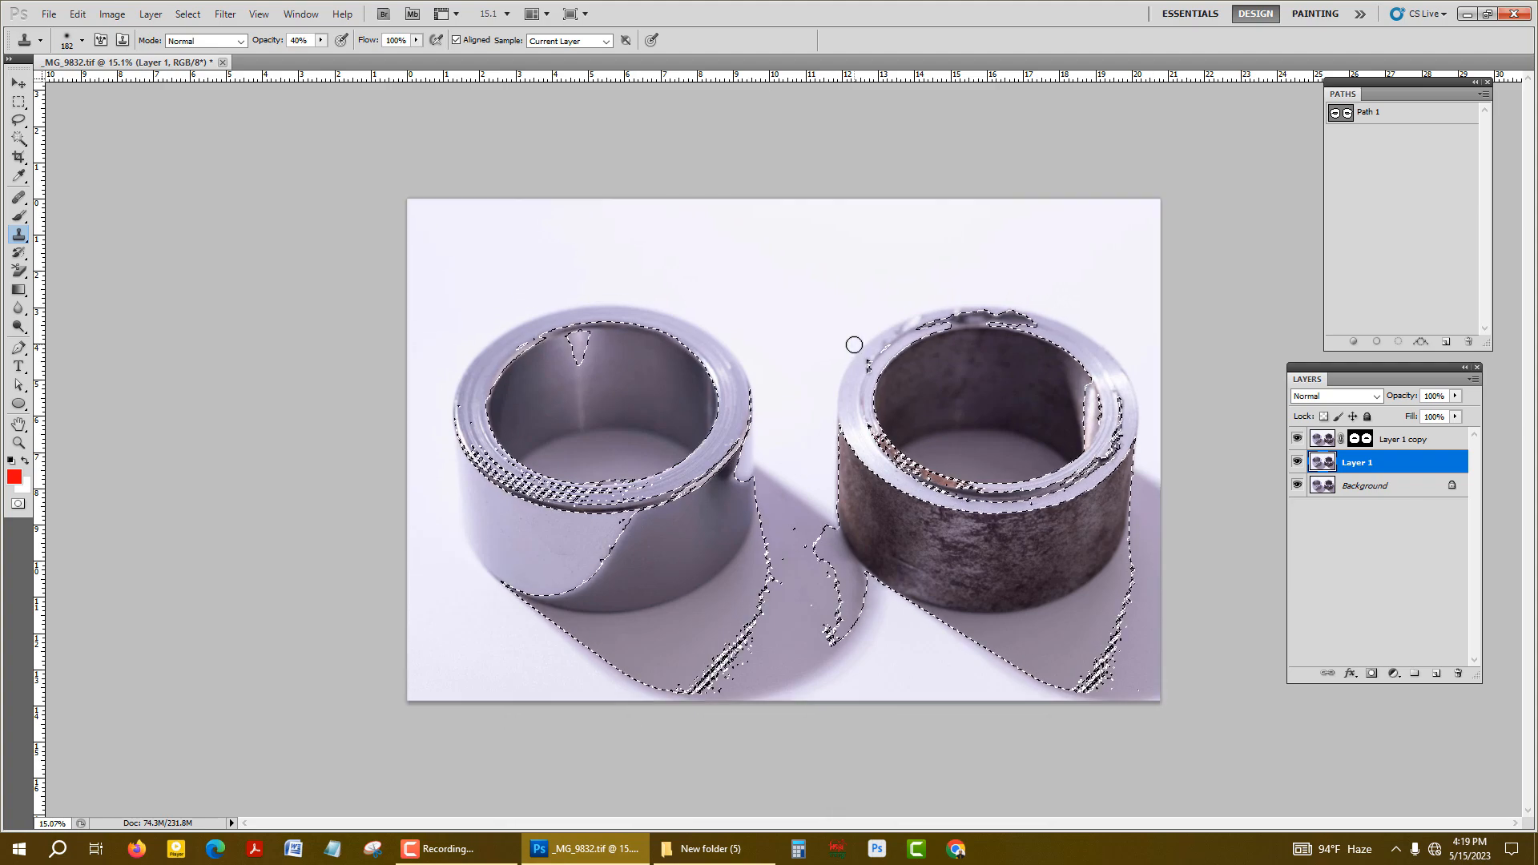
key("ctrl+shift+i")
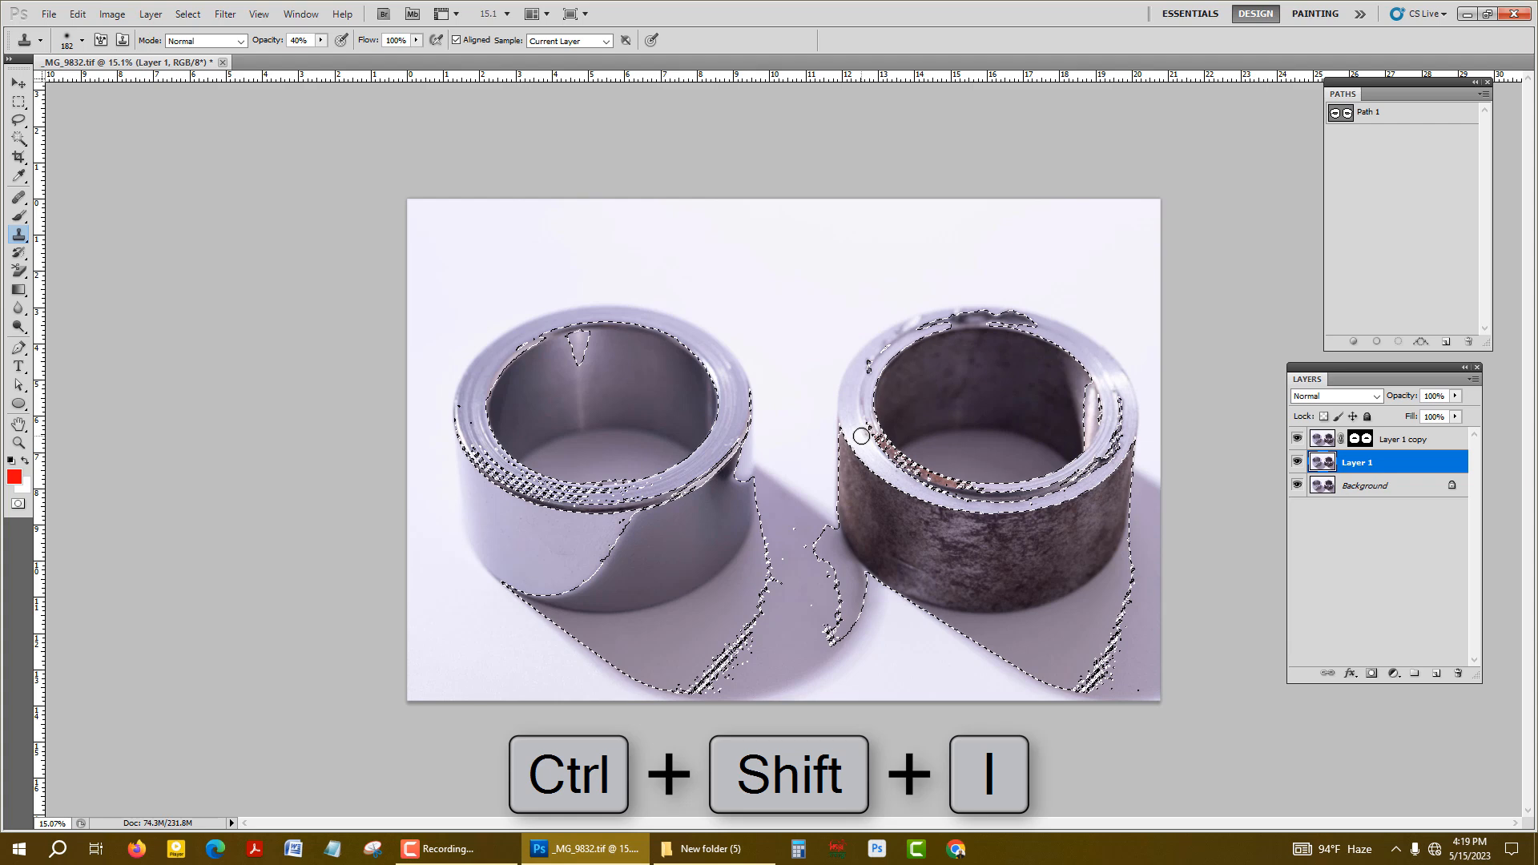
left_click(1372, 673)
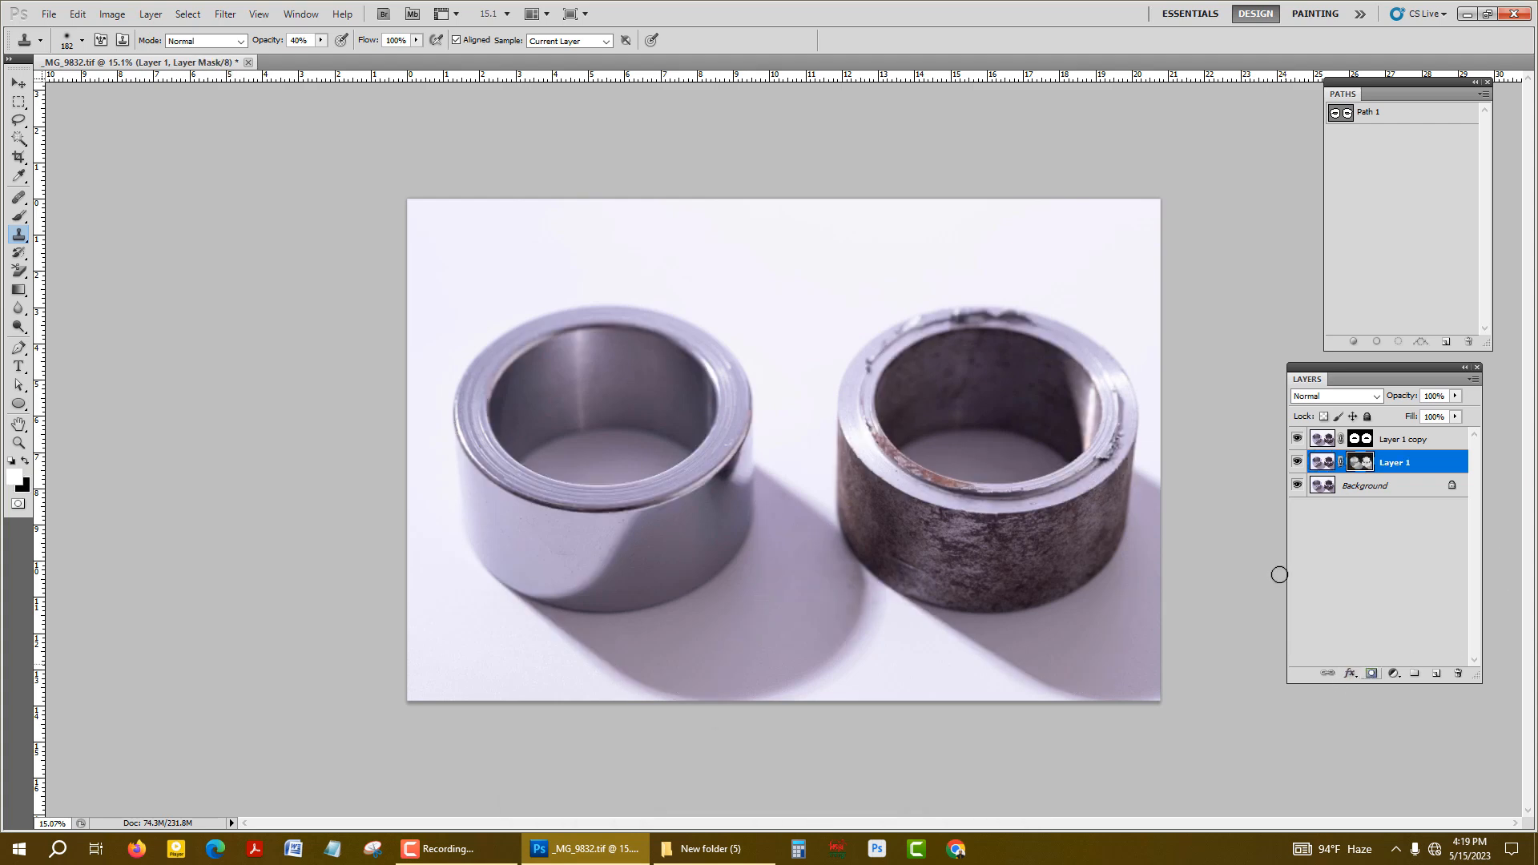
Display Layer 1's mask on the canvas and apply Levels with input black 25 and input white 232.
left_click(1364, 464, "alt")
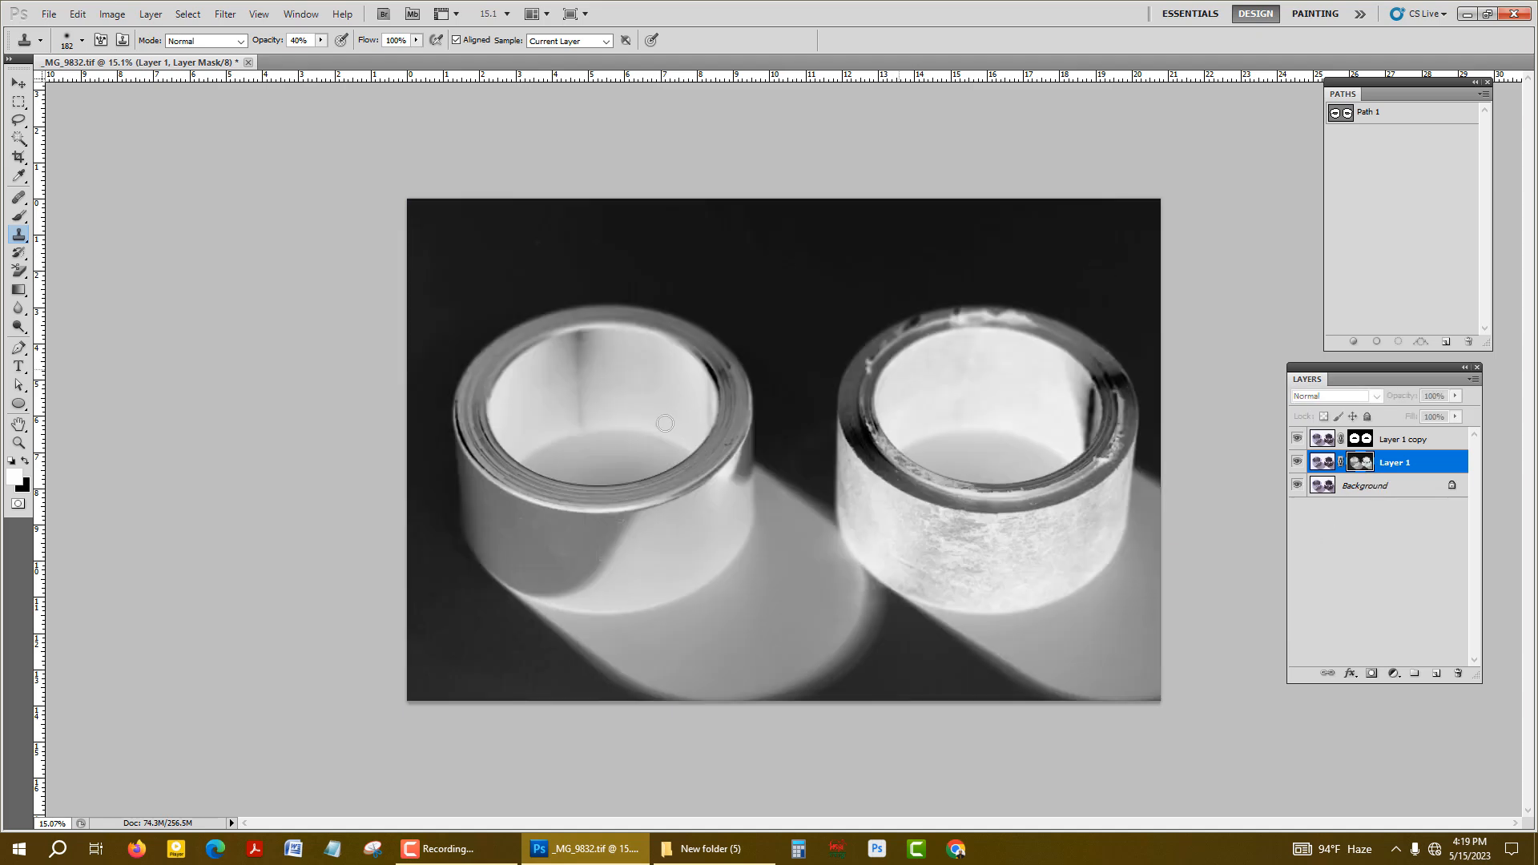
scroll(844, 388, "up", 5)
scroll(732, 371, "down", 4)
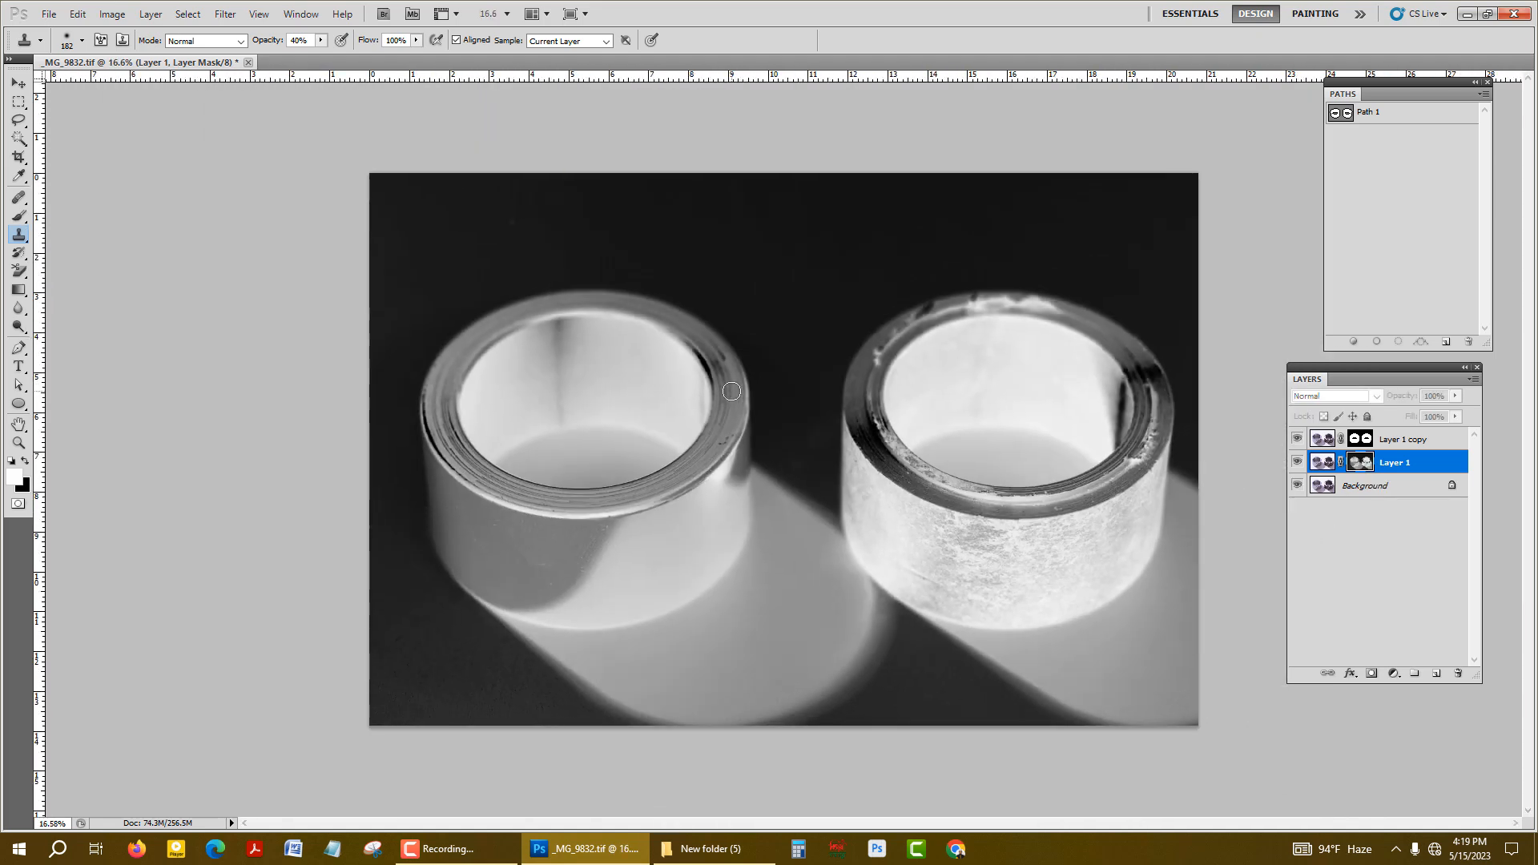
key("ctrl+l")
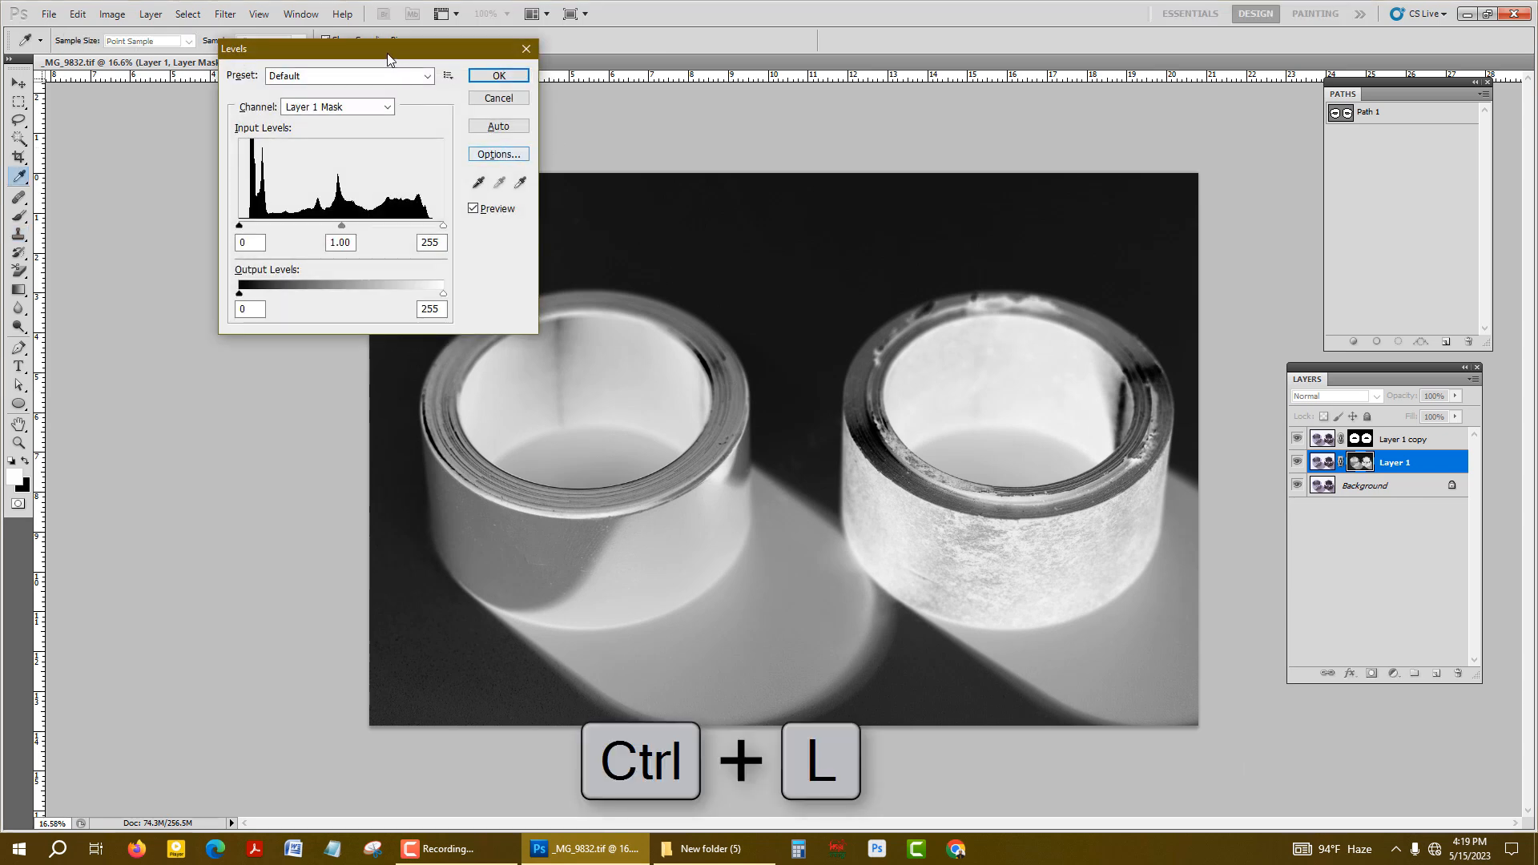
left_click_drag(390, 59, 371, 106)
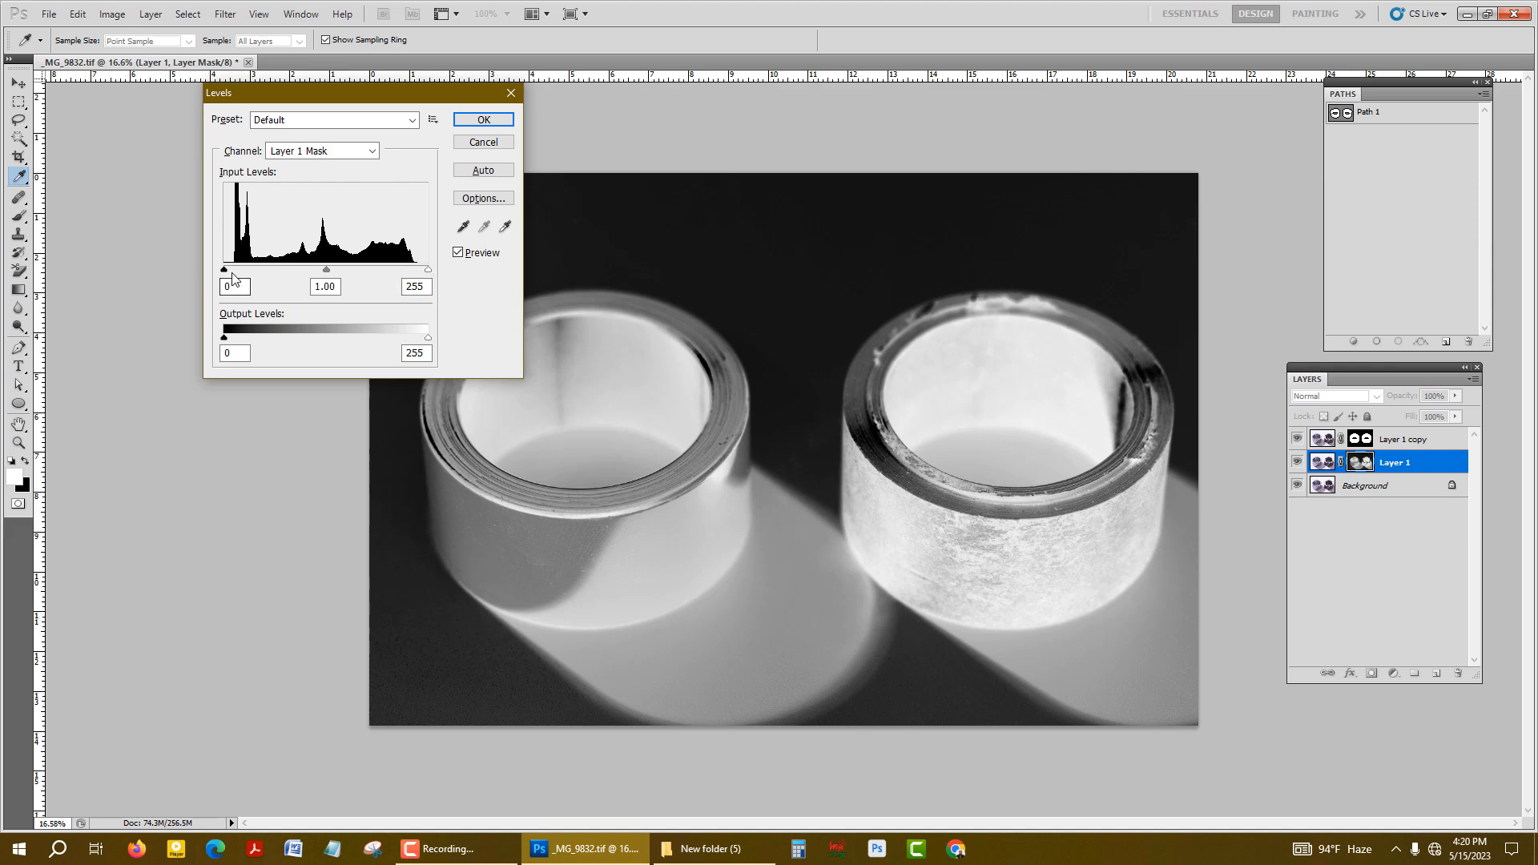
left_click_drag(227, 278, 245, 270)
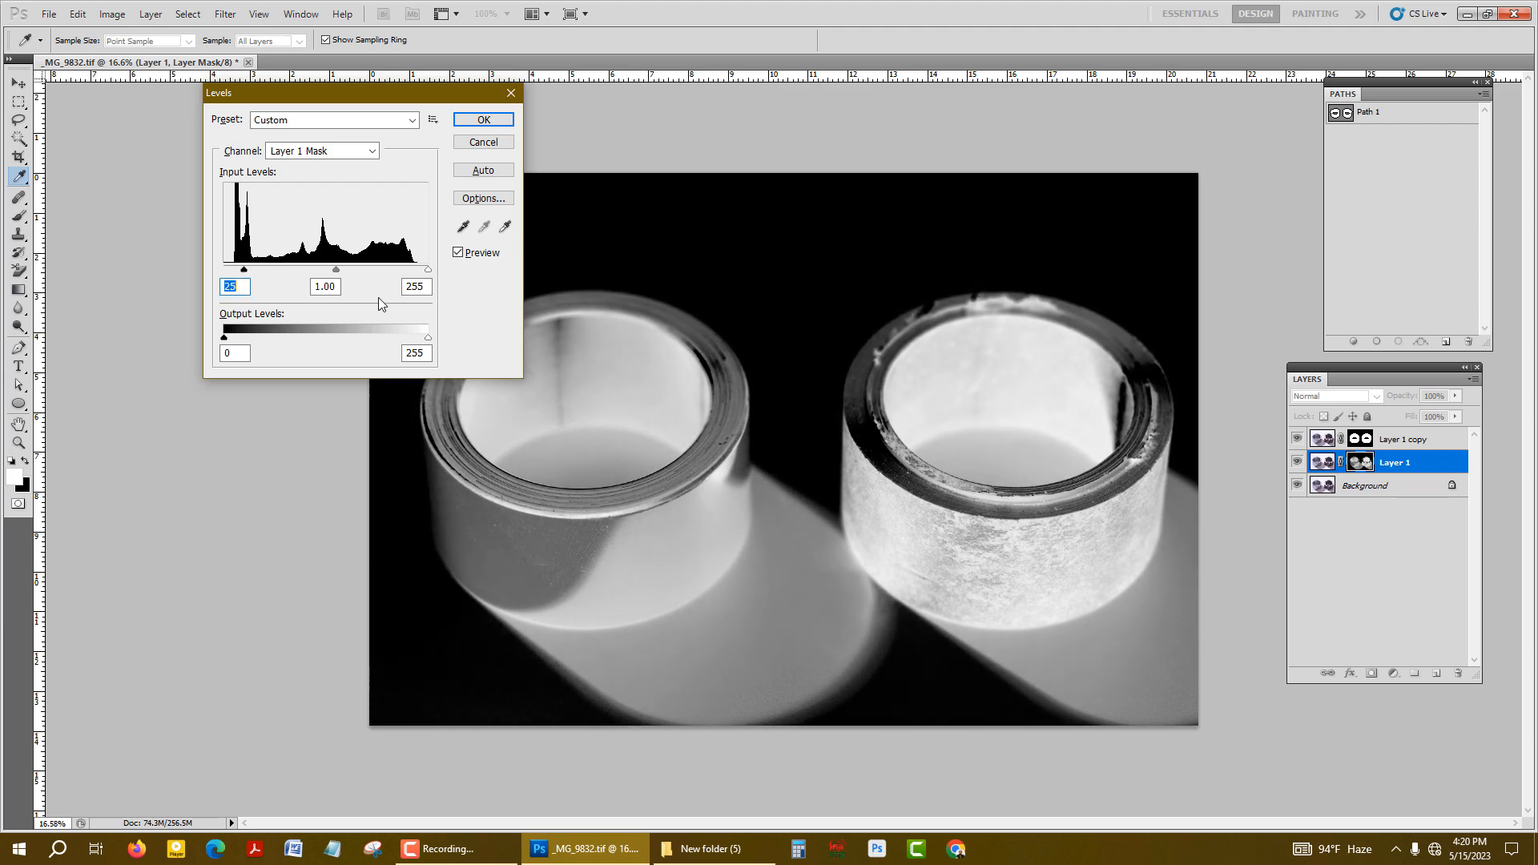
left_click_drag(427, 279, 411, 277)
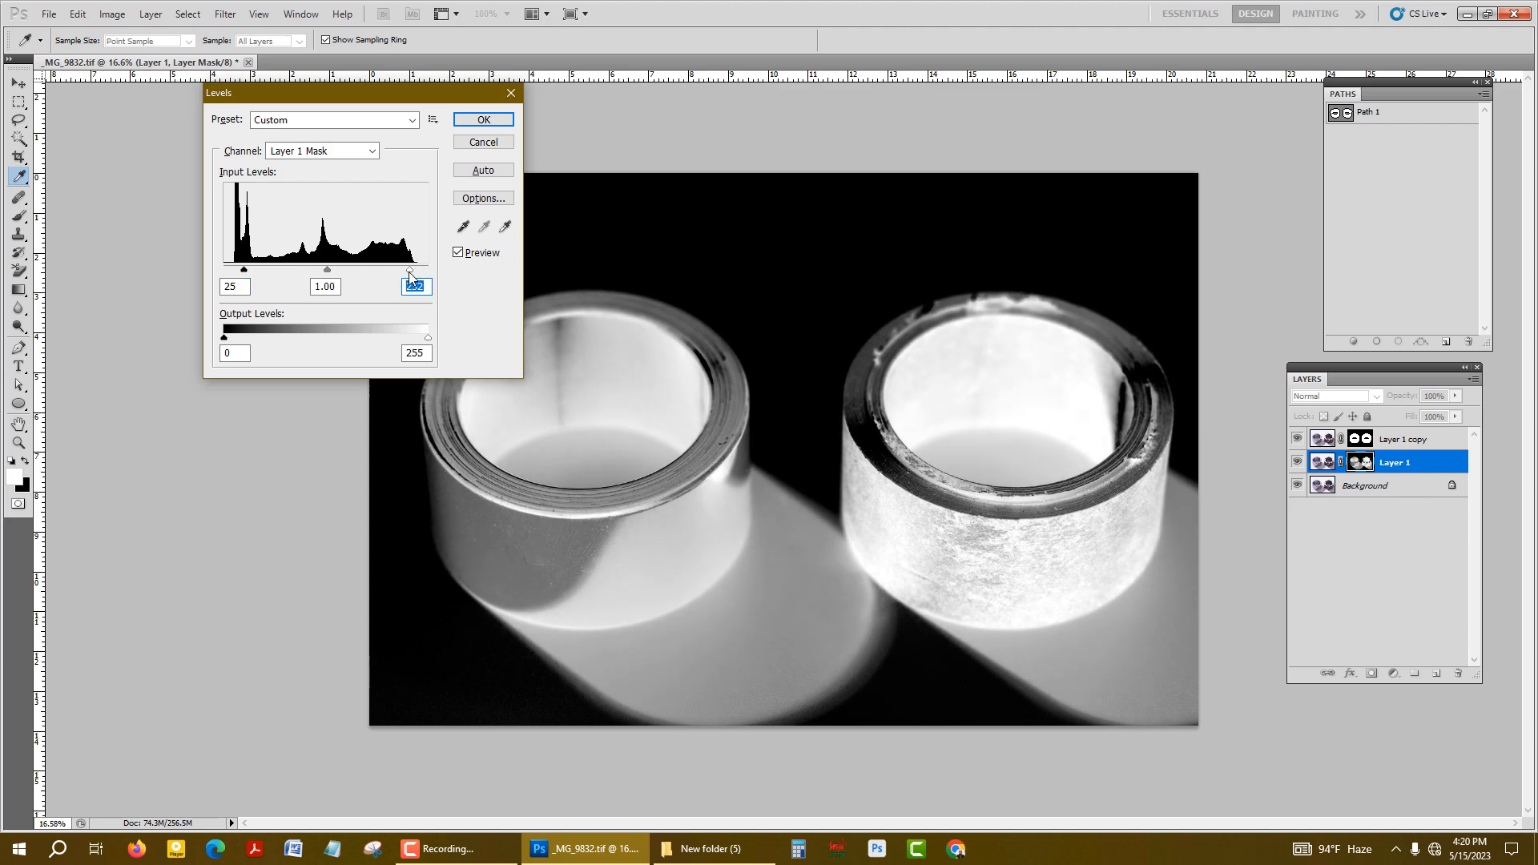
key("Return")
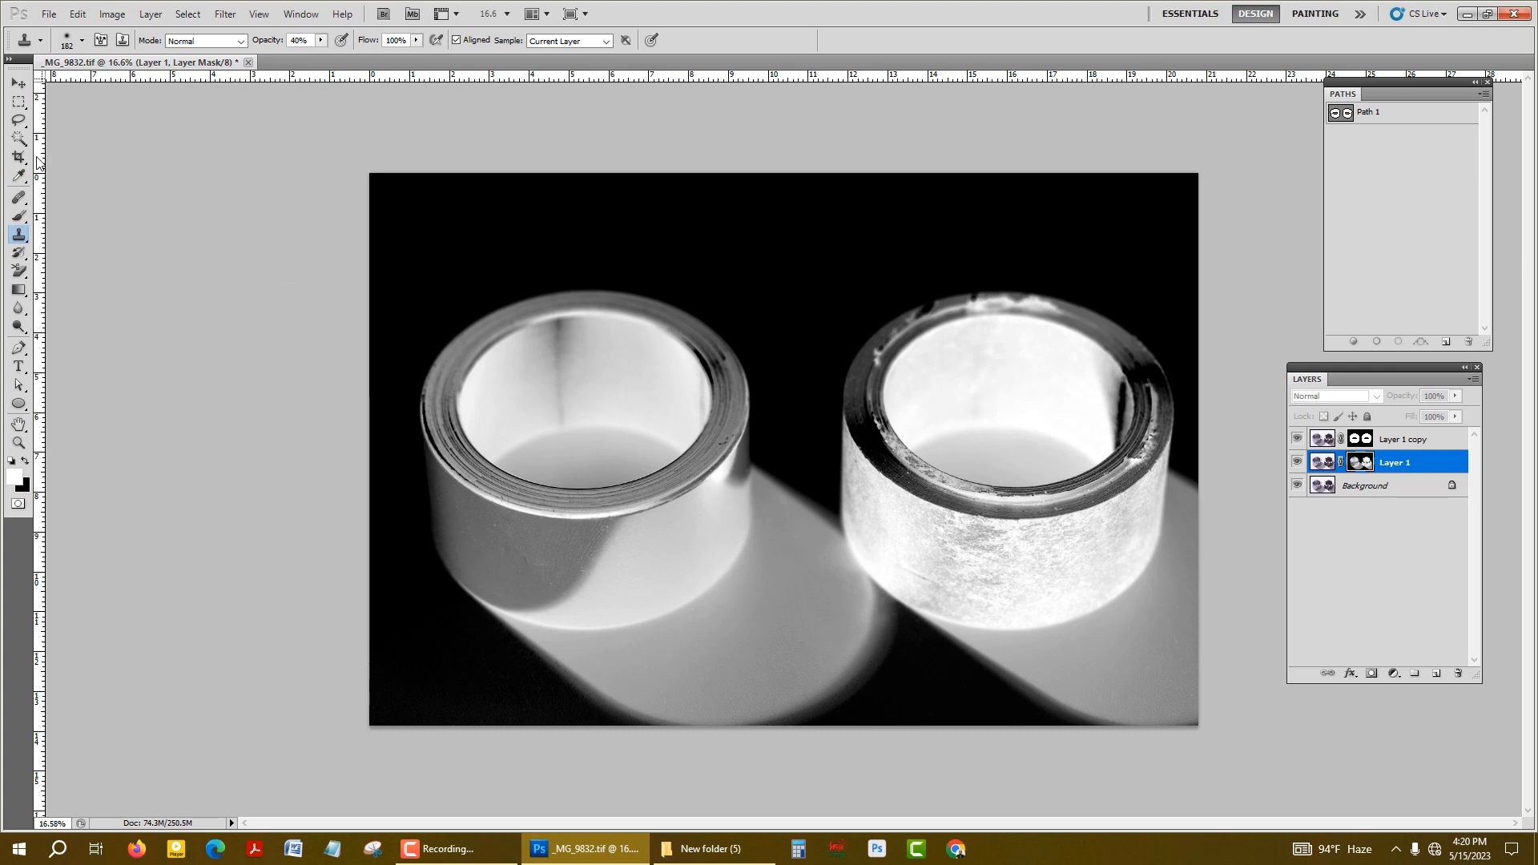
Lasso the lower part of both rings with their shadows, invert the selection, clear Layer 1's mask there to black, and deselect.
left_click_drag(18, 121, 76, 124)
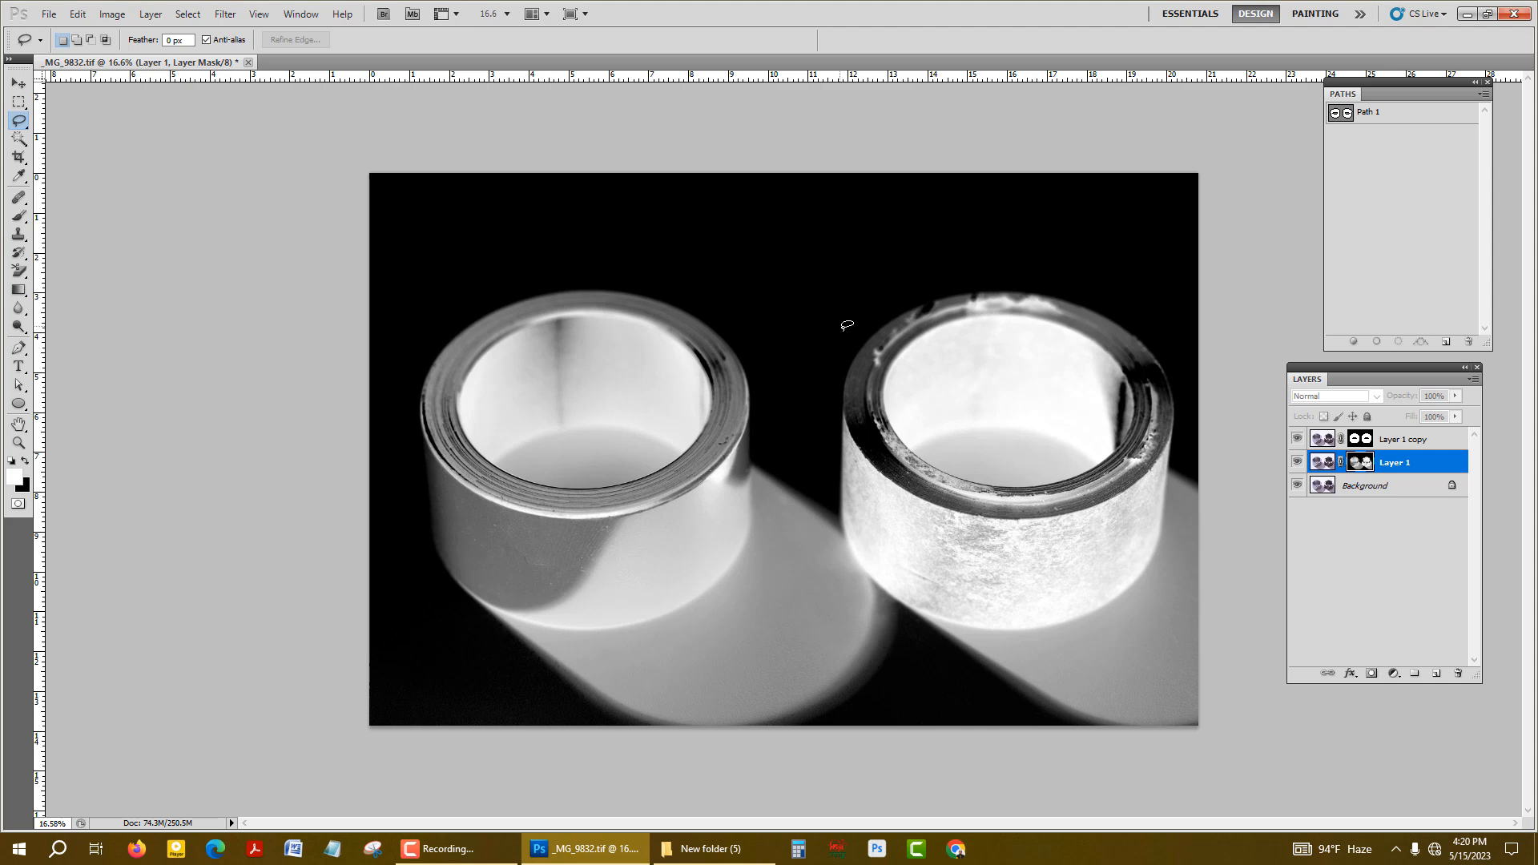
key("ctrl+minus")
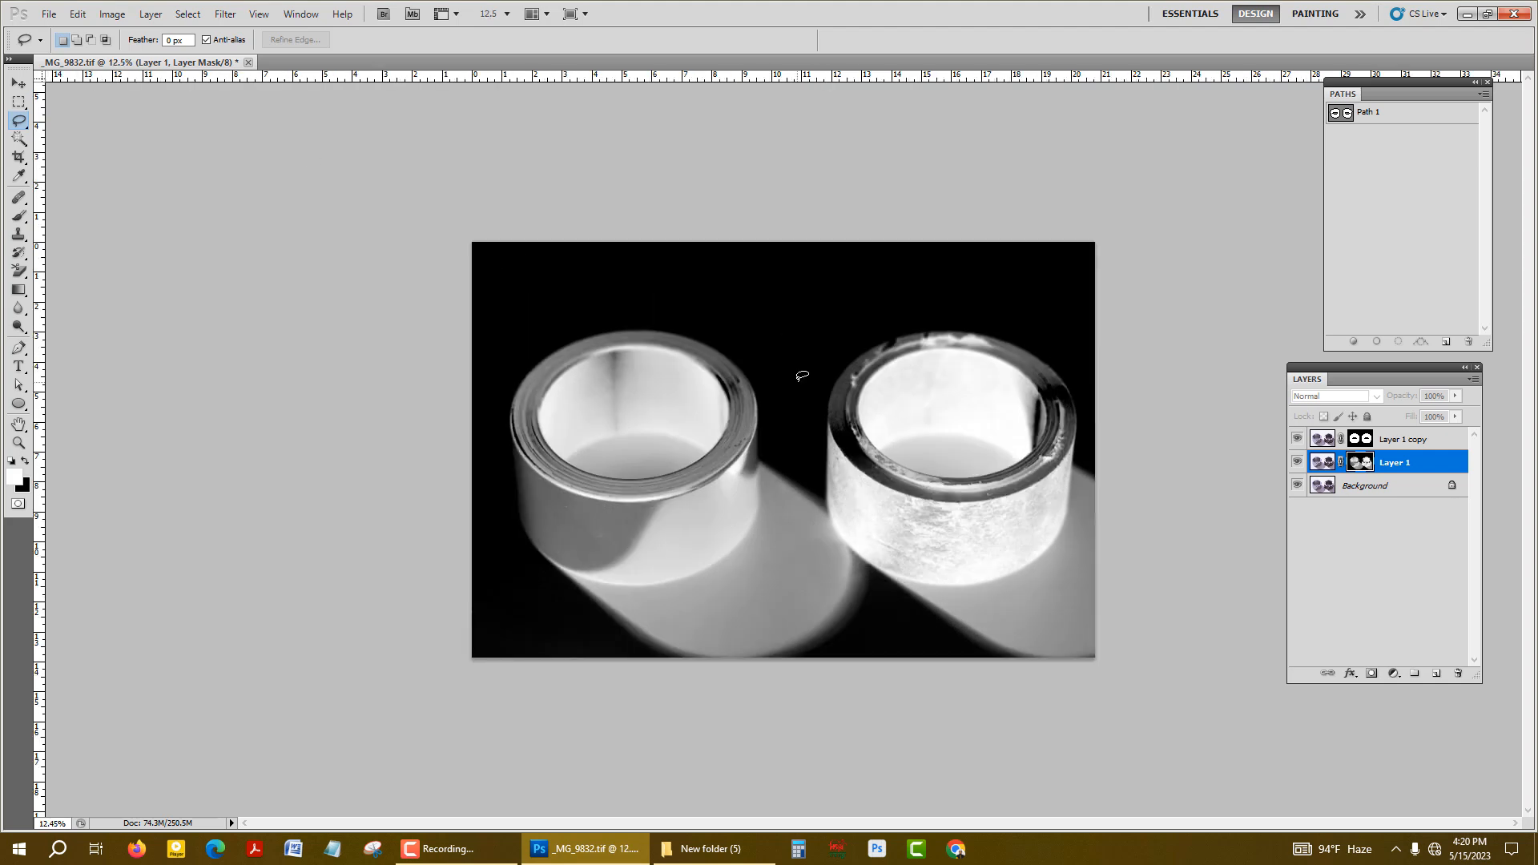
left_click_drag(711, 373, 571, 394)
mouse_move(524, 626)
left_mouse_down()
mouse_move(867, 714)
mouse_move(1252, 523)
mouse_move(1011, 406)
mouse_move(801, 380)
left_mouse_up()
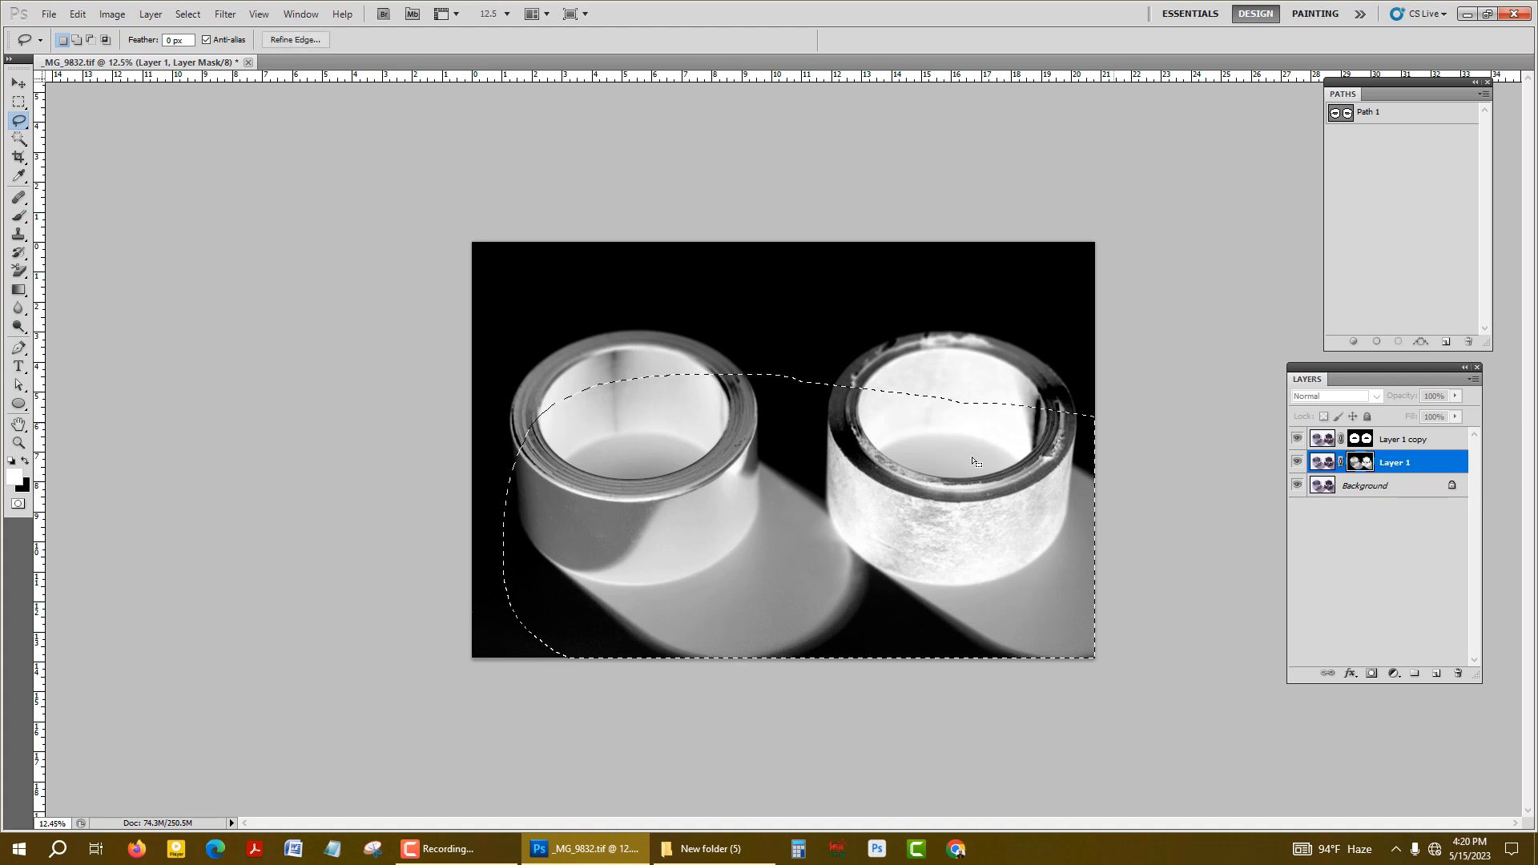
key("ctrl+shift+i")
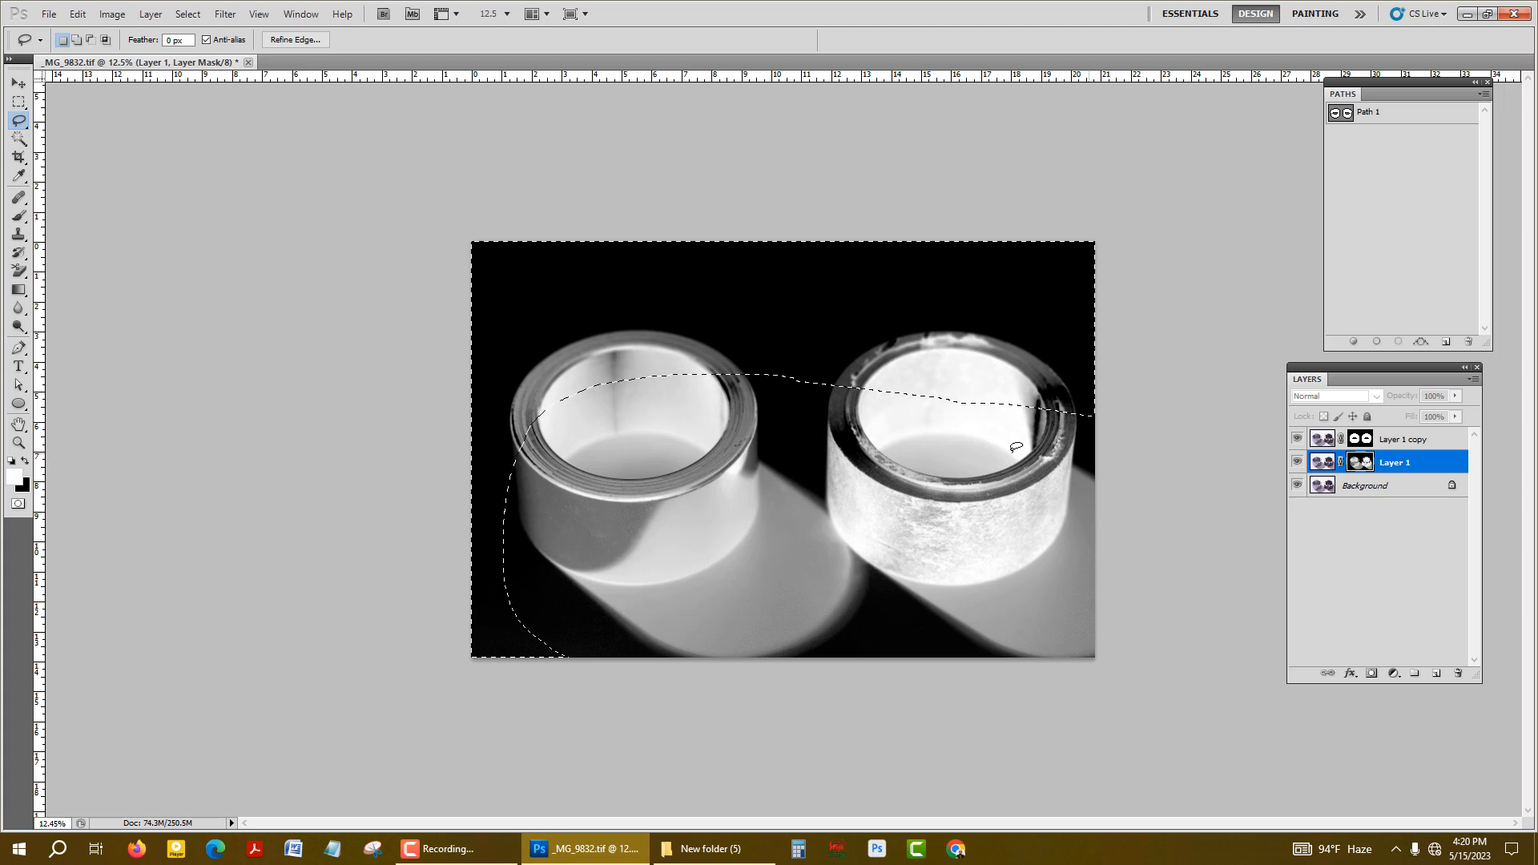
key("Delete")
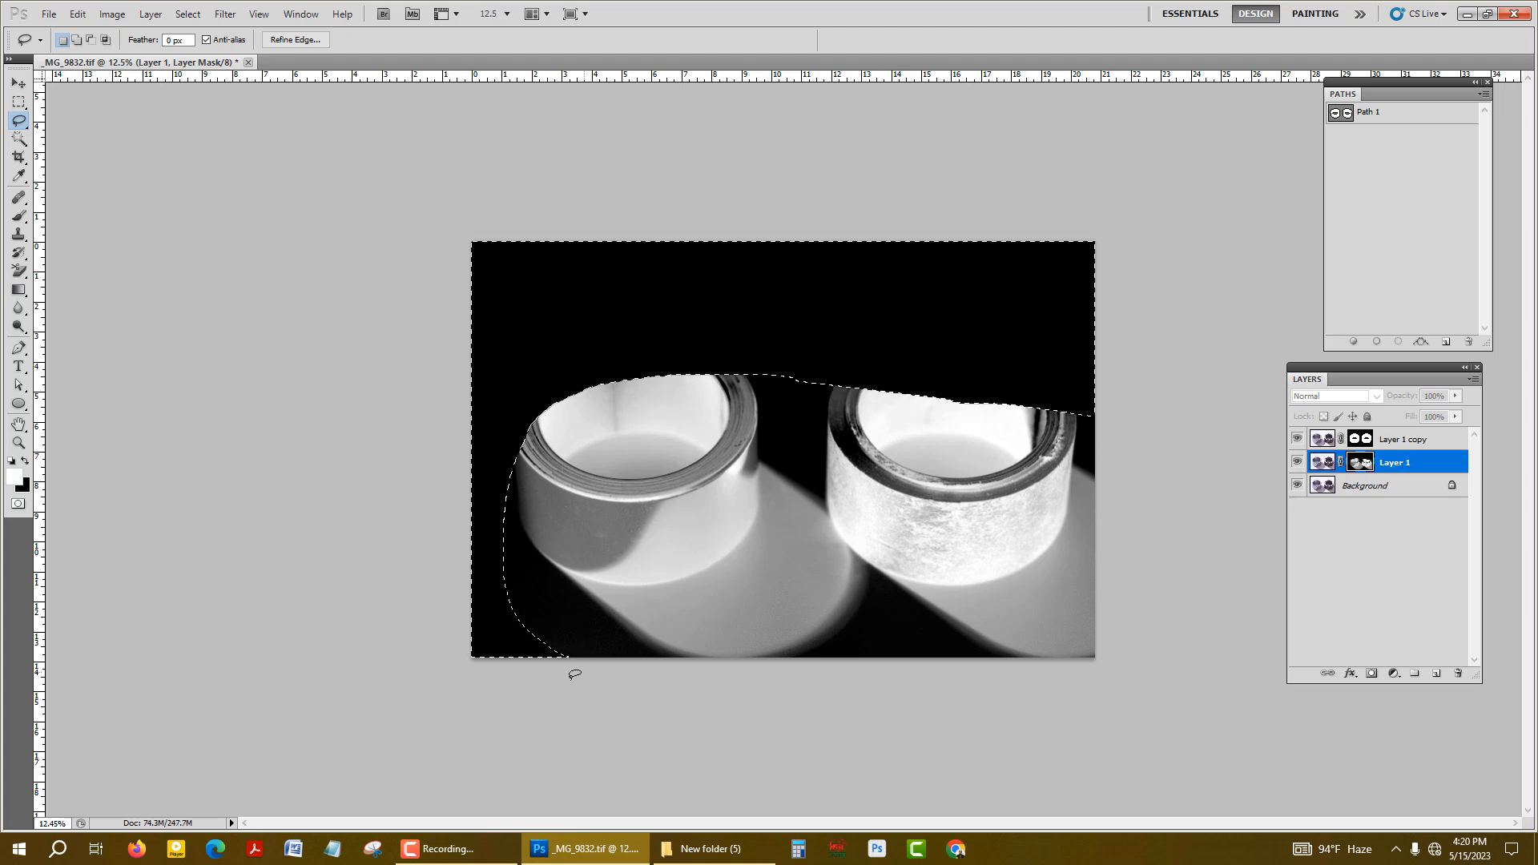
key("ctrl+d")
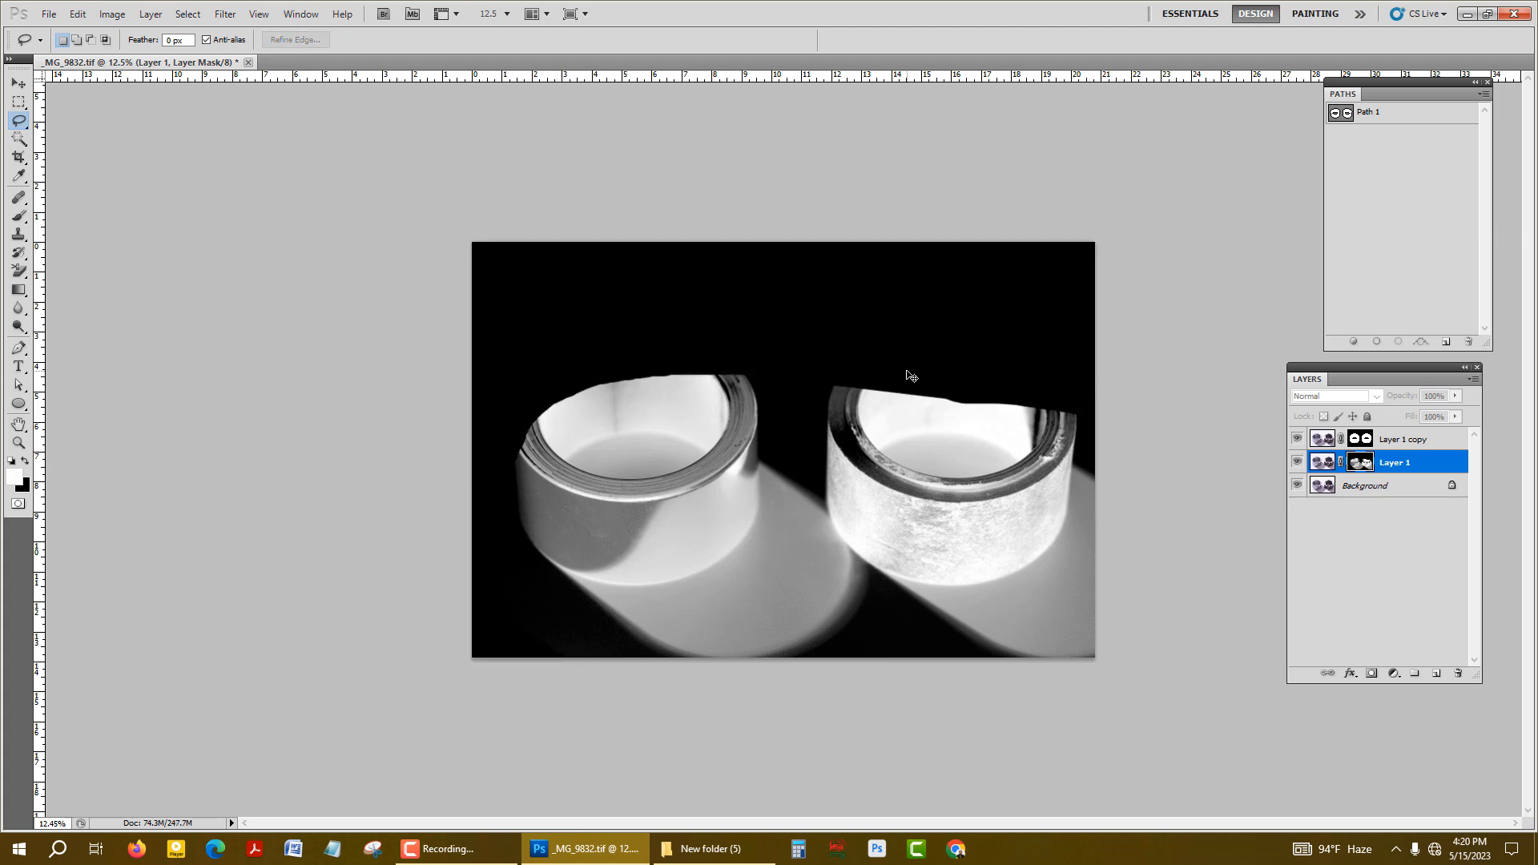
Add a white (ffffff) solid color fill layer directly above the Background layer.
left_click(1387, 487)
left_click(1393, 675)
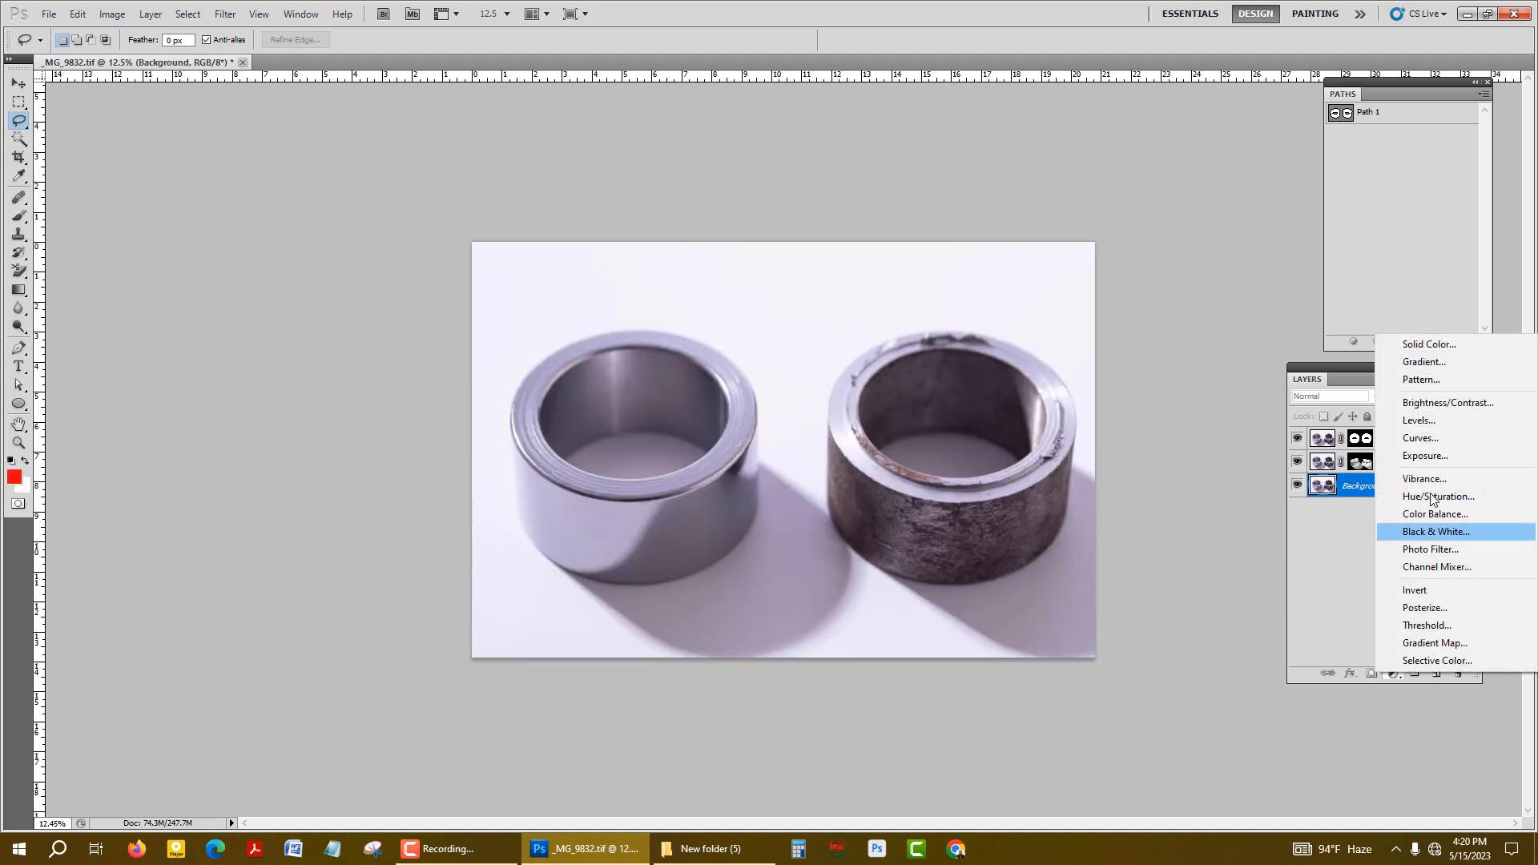
left_click(1439, 343)
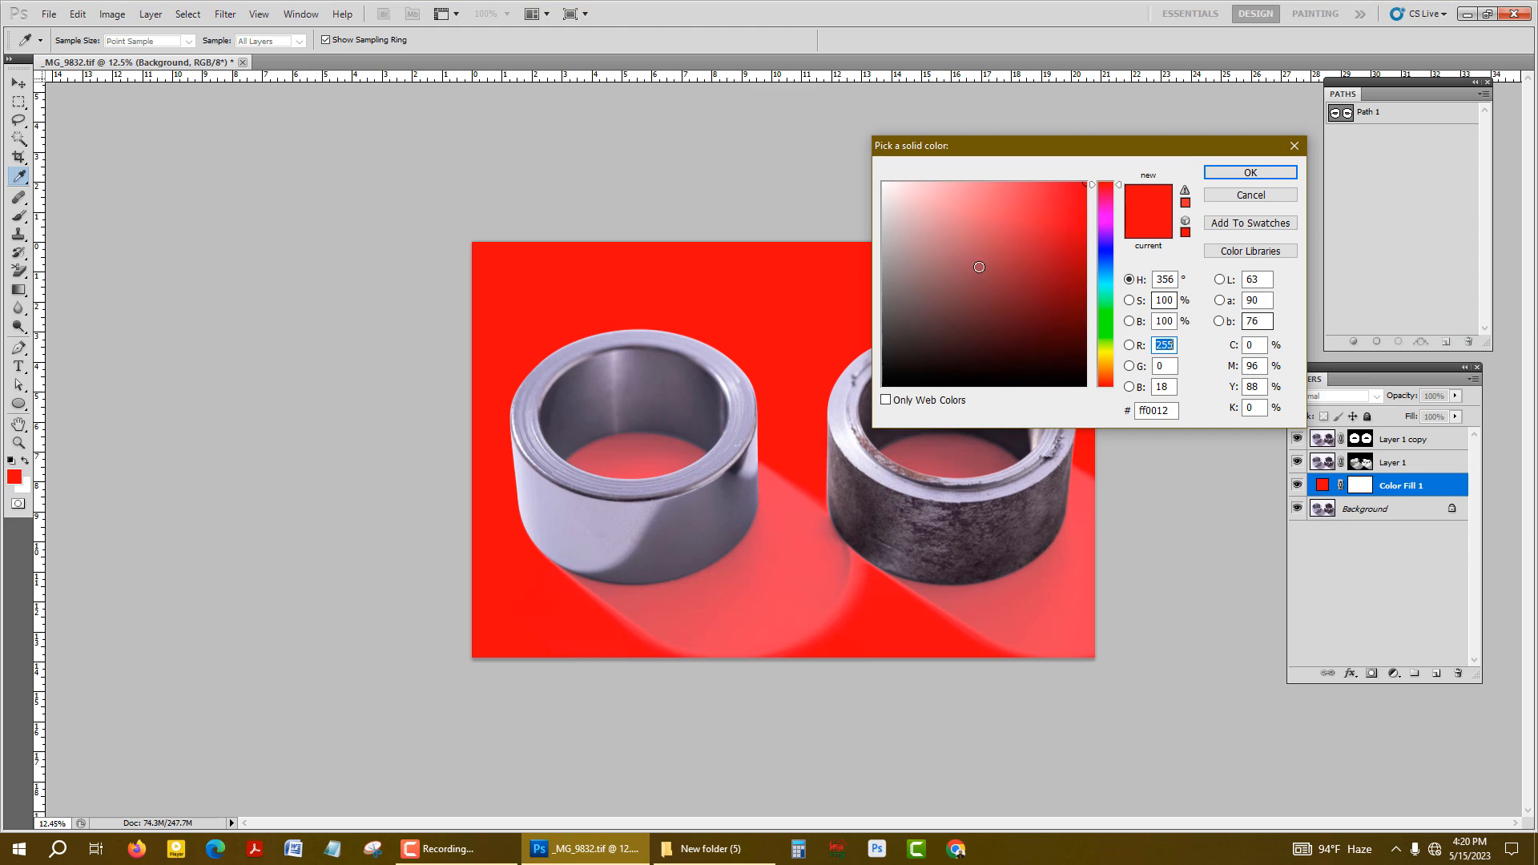
left_click_drag(920, 209, 644, 33)
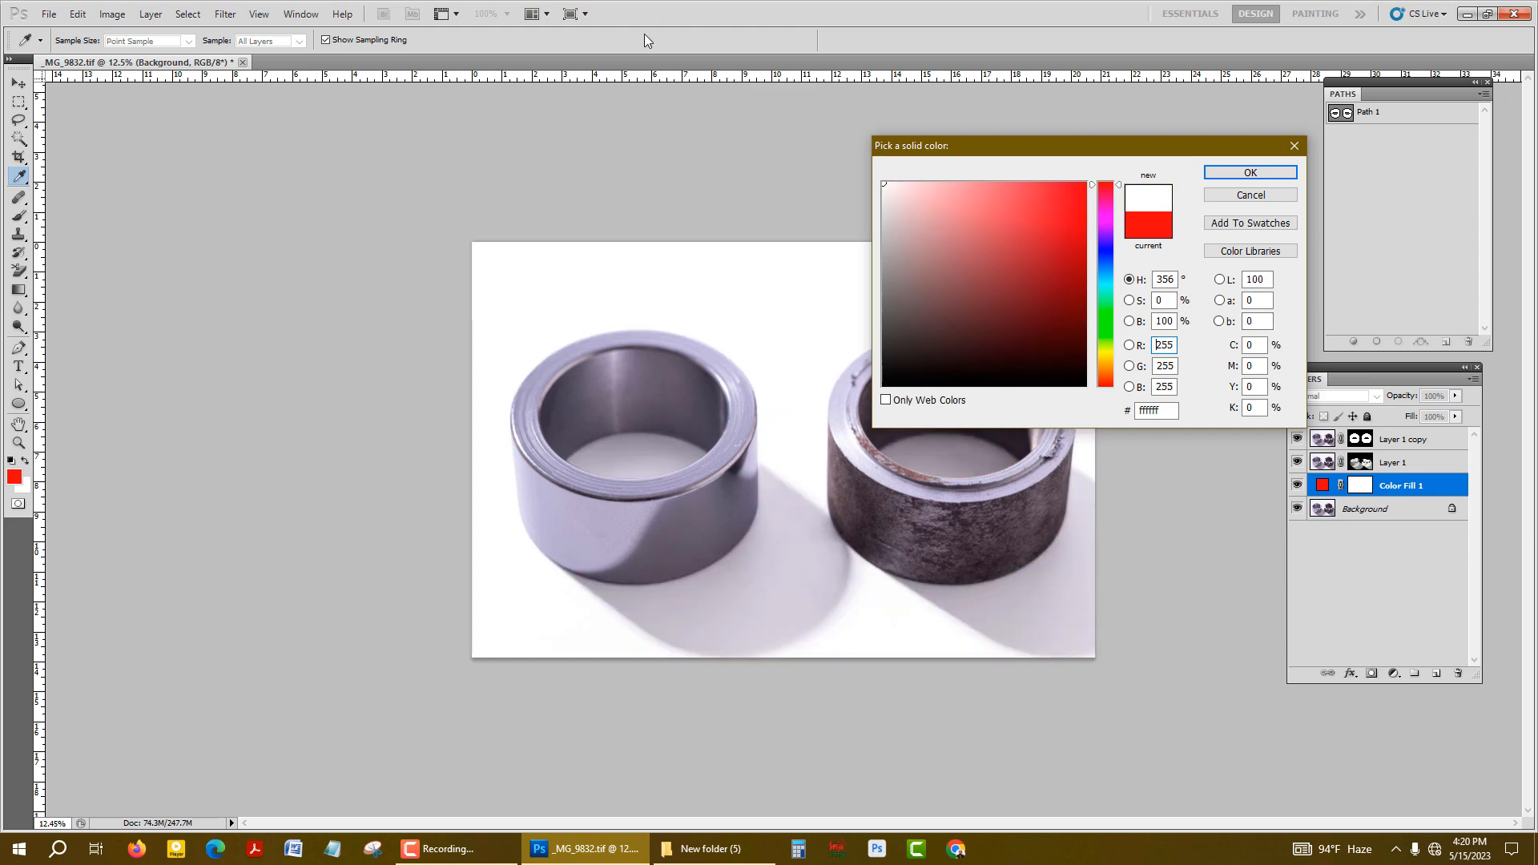
key("Return")
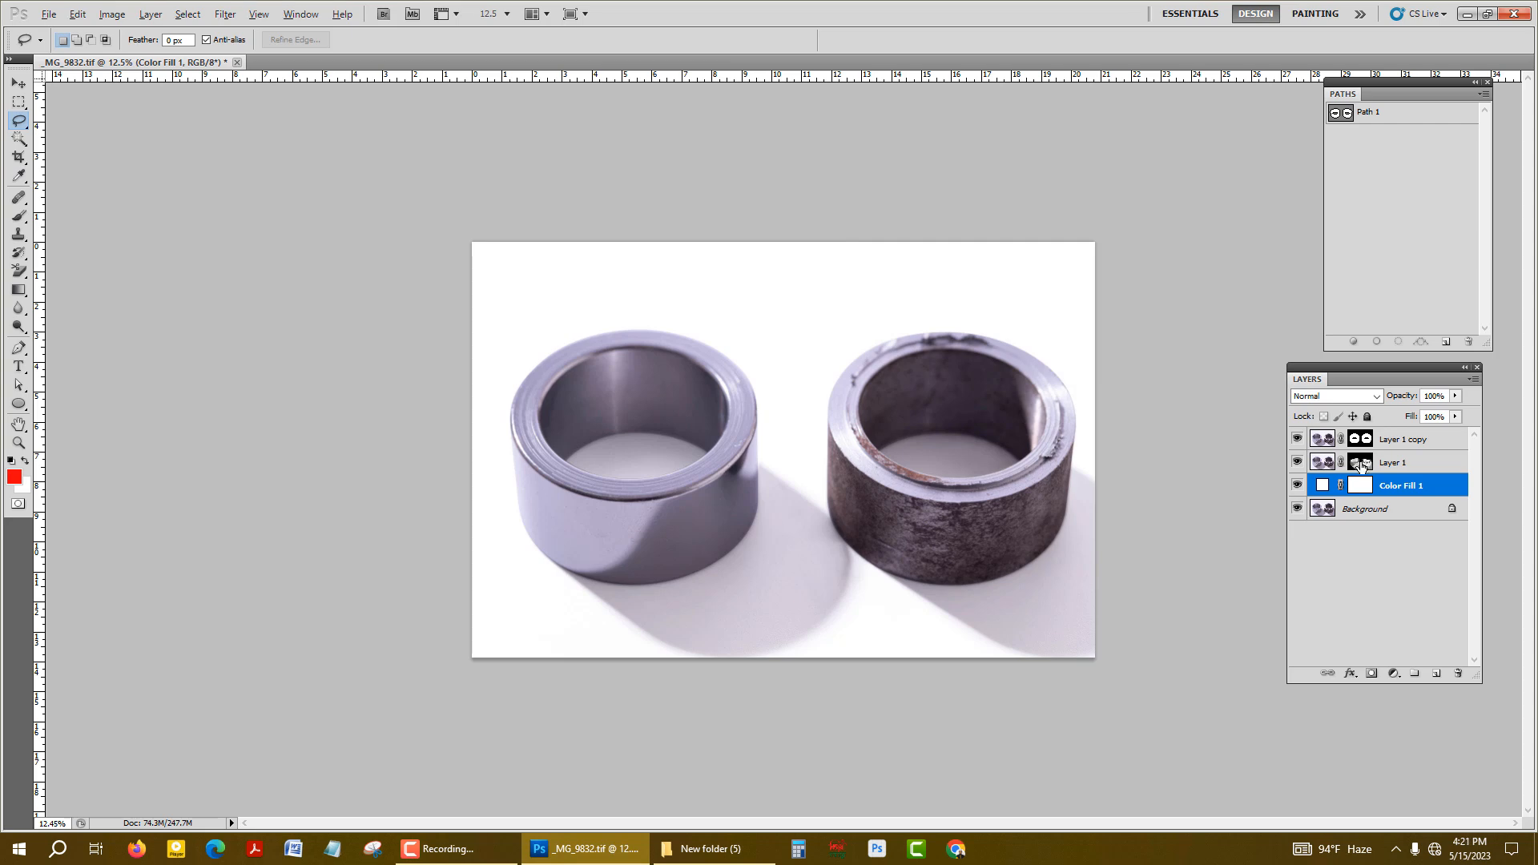
Display Layer 1's mask and erase the faint grey residue beside the polished ring and its shadow to black with a large soft Eraser.
left_click(1361, 465, "alt")
scroll(886, 612, "up", 4)
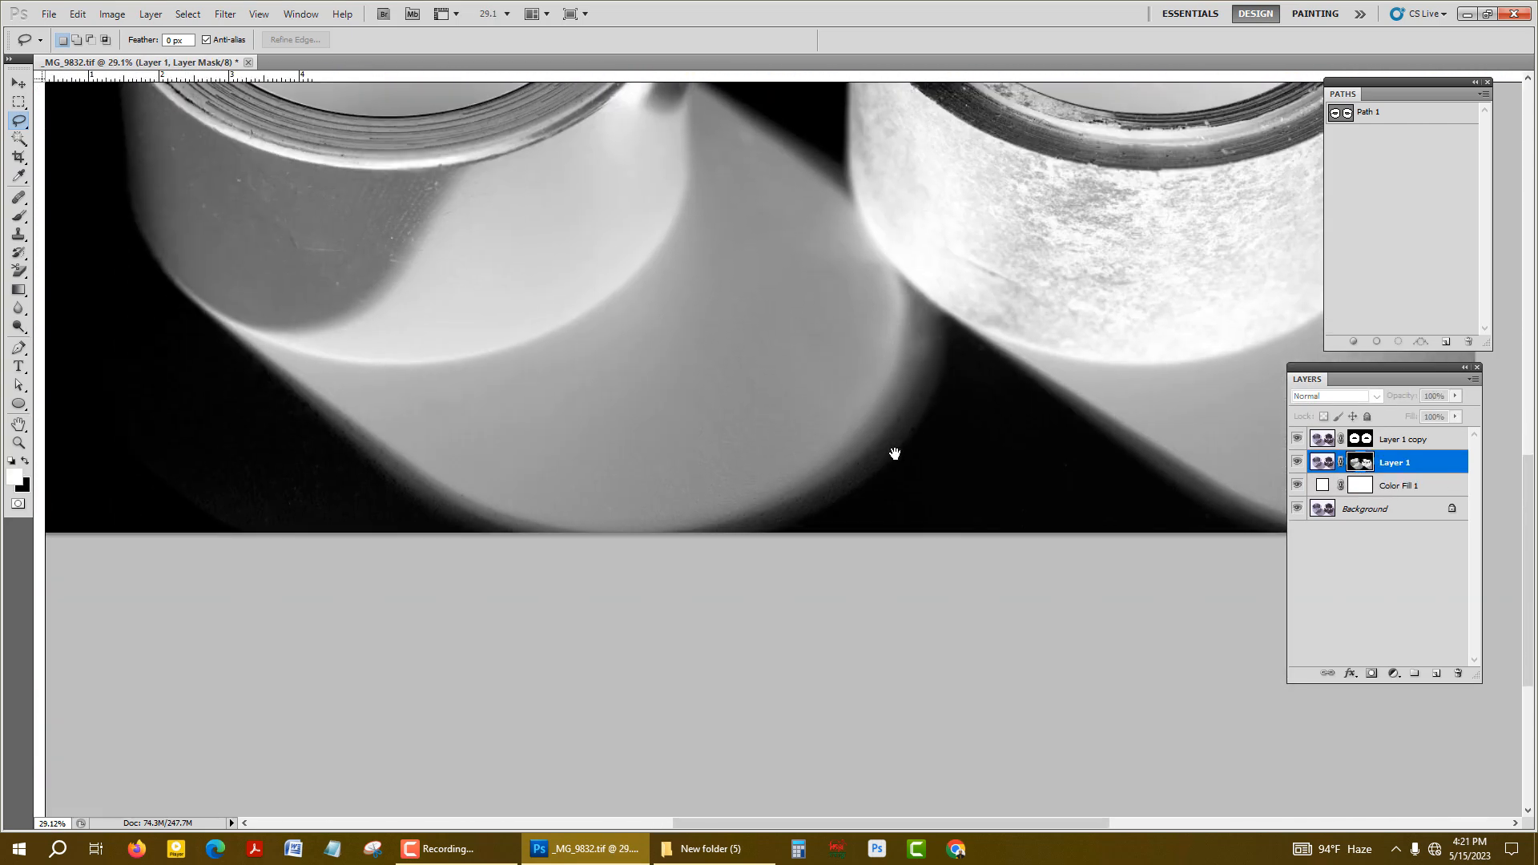
scroll(549, 437, "up", 2)
scroll(588, 459, "down", 2)
left_click_drag(1229, 269, 982, 335)
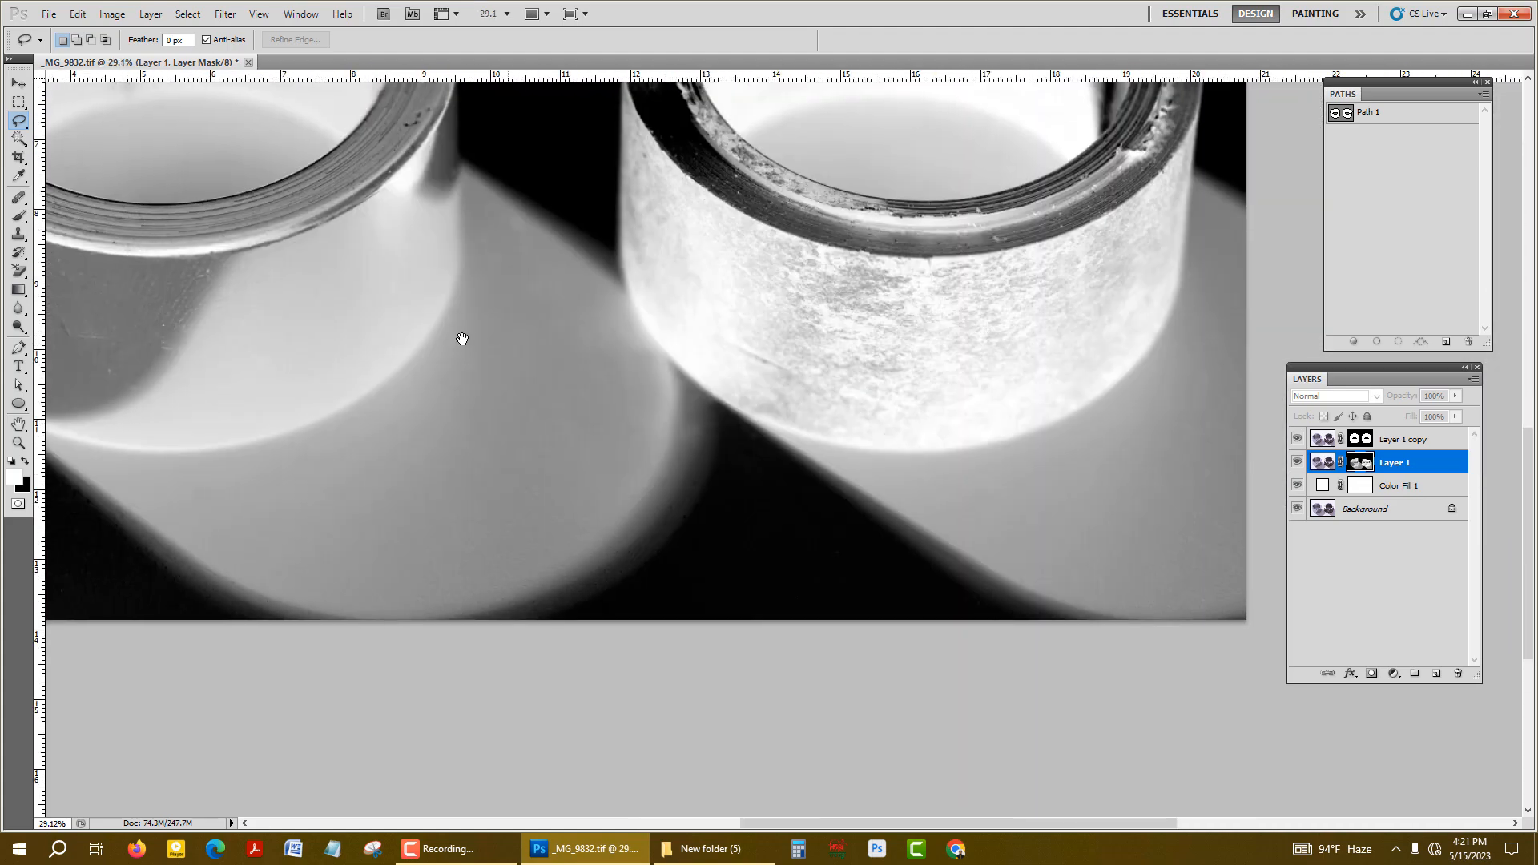
left_click_drag(509, 344, 731, 335)
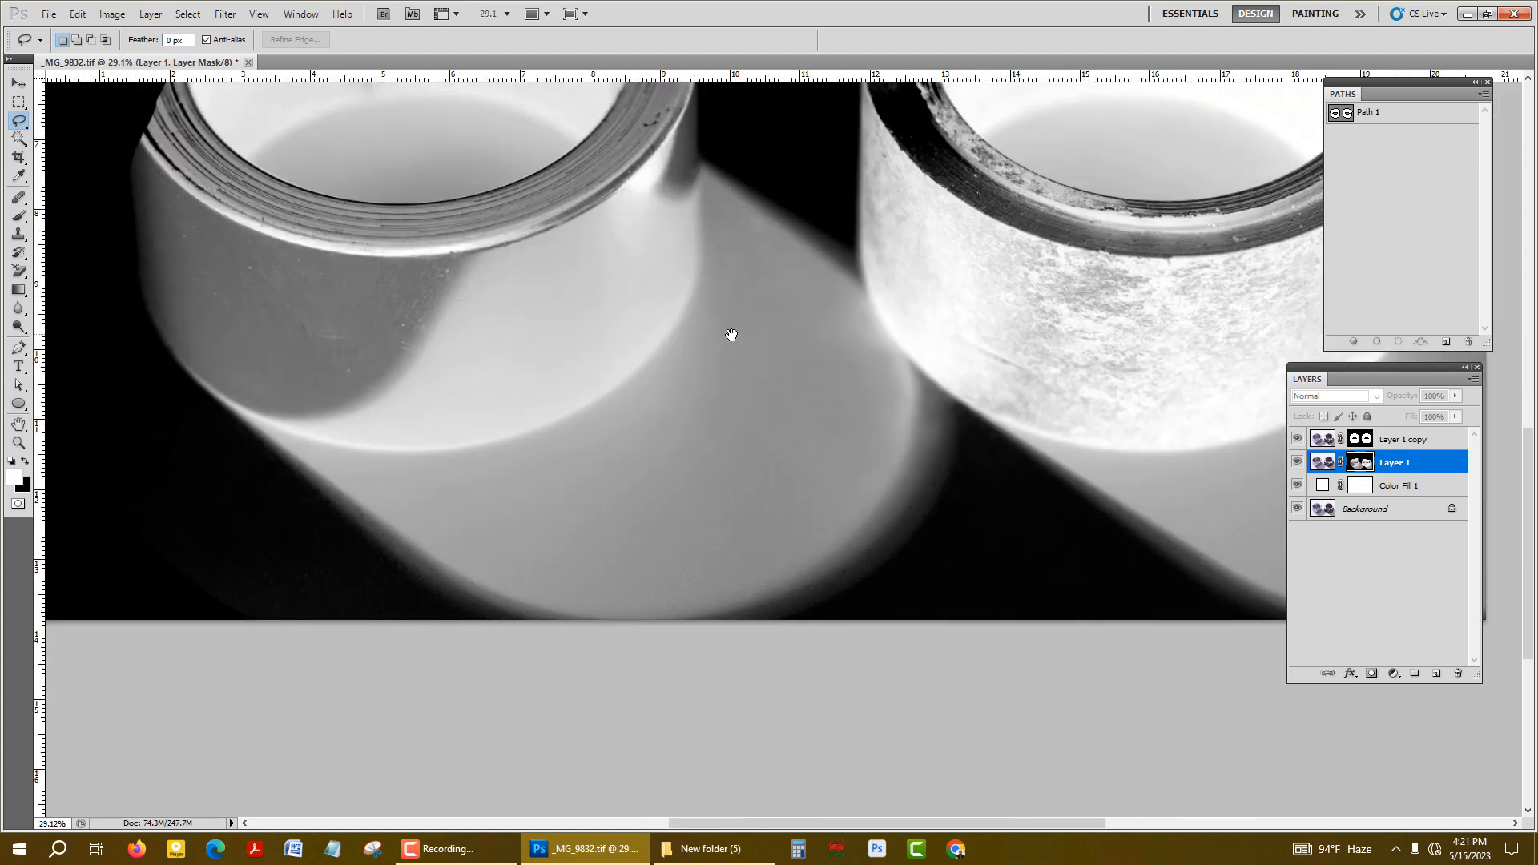
left_click(21, 271)
left_click_drag(462, 328, 426, 318)
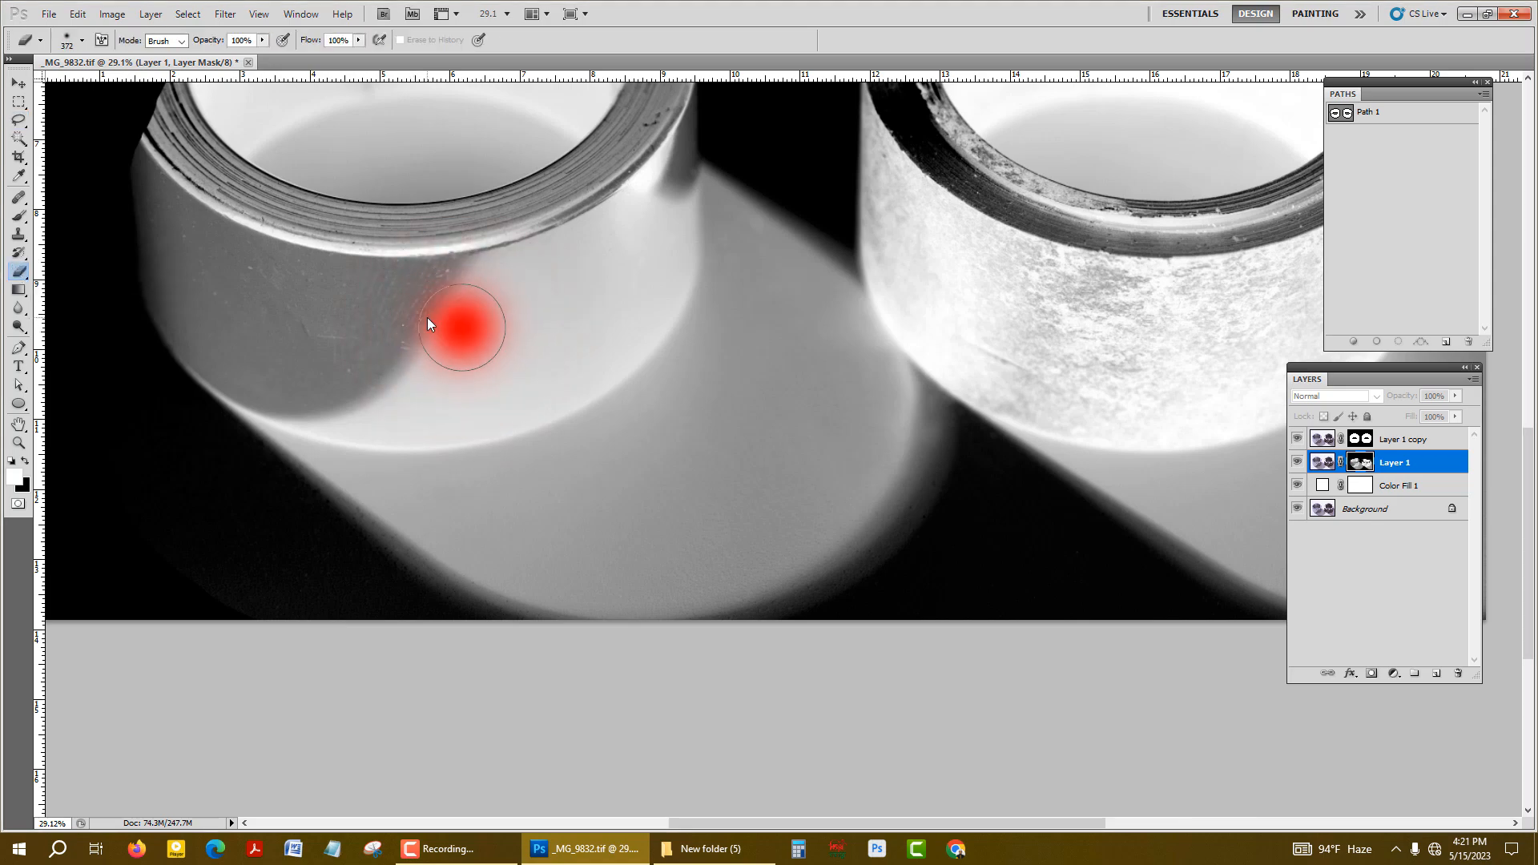
scroll(480, 268, "down", 3)
scroll(306, 501, "up", 5)
left_click_drag(409, 230, 460, 48)
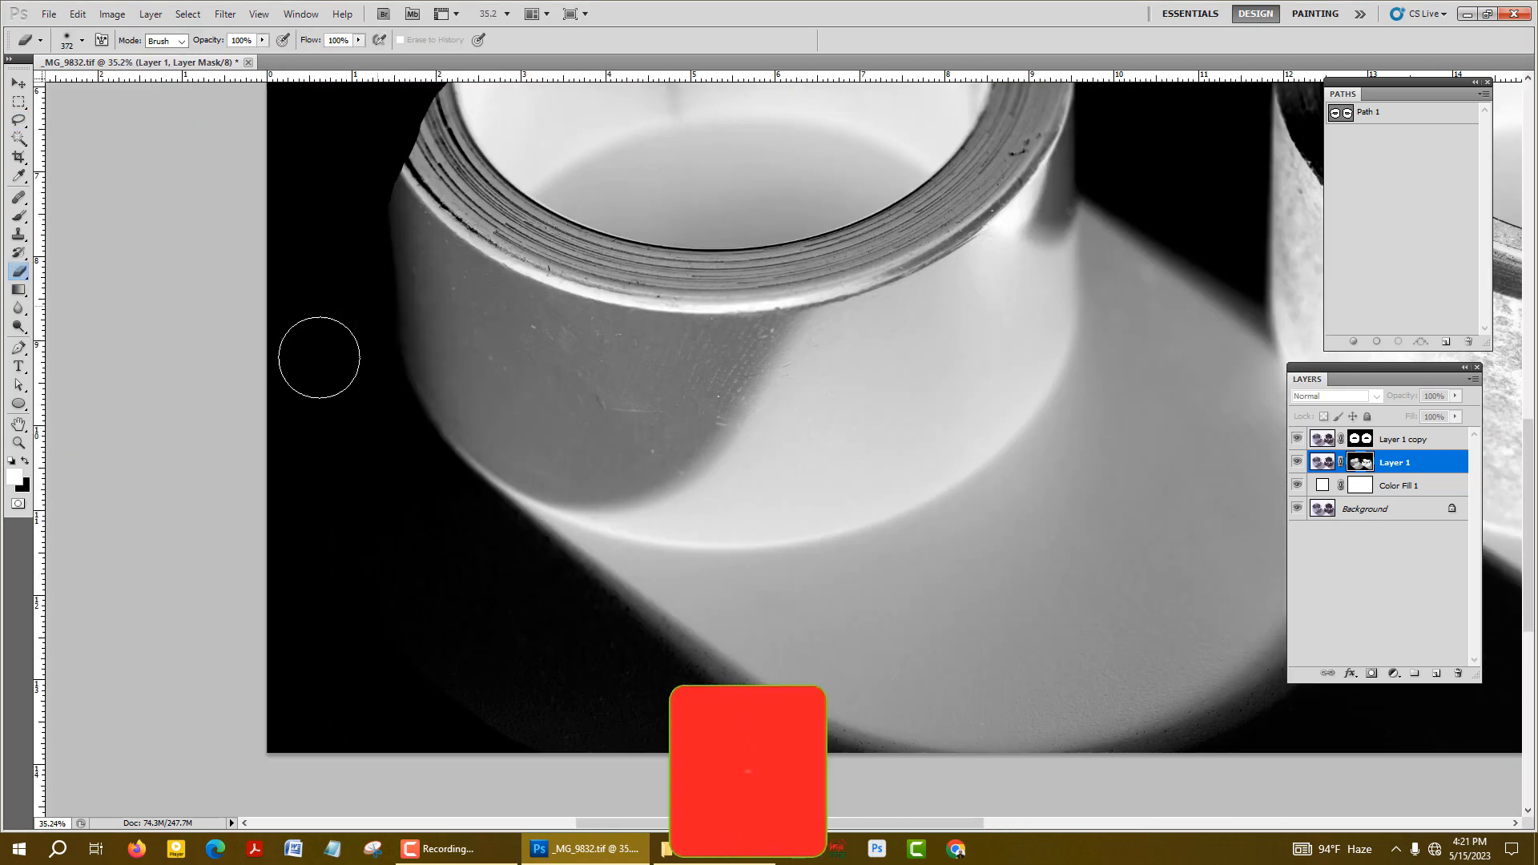
left_click_drag(316, 359, 334, 358)
scroll(240, 357, "down", 4)
mouse_move(386, 471)
left_mouse_down()
mouse_move(323, 265)
mouse_move(295, 298)
left_mouse_up()
scroll(291, 317, "up", 2)
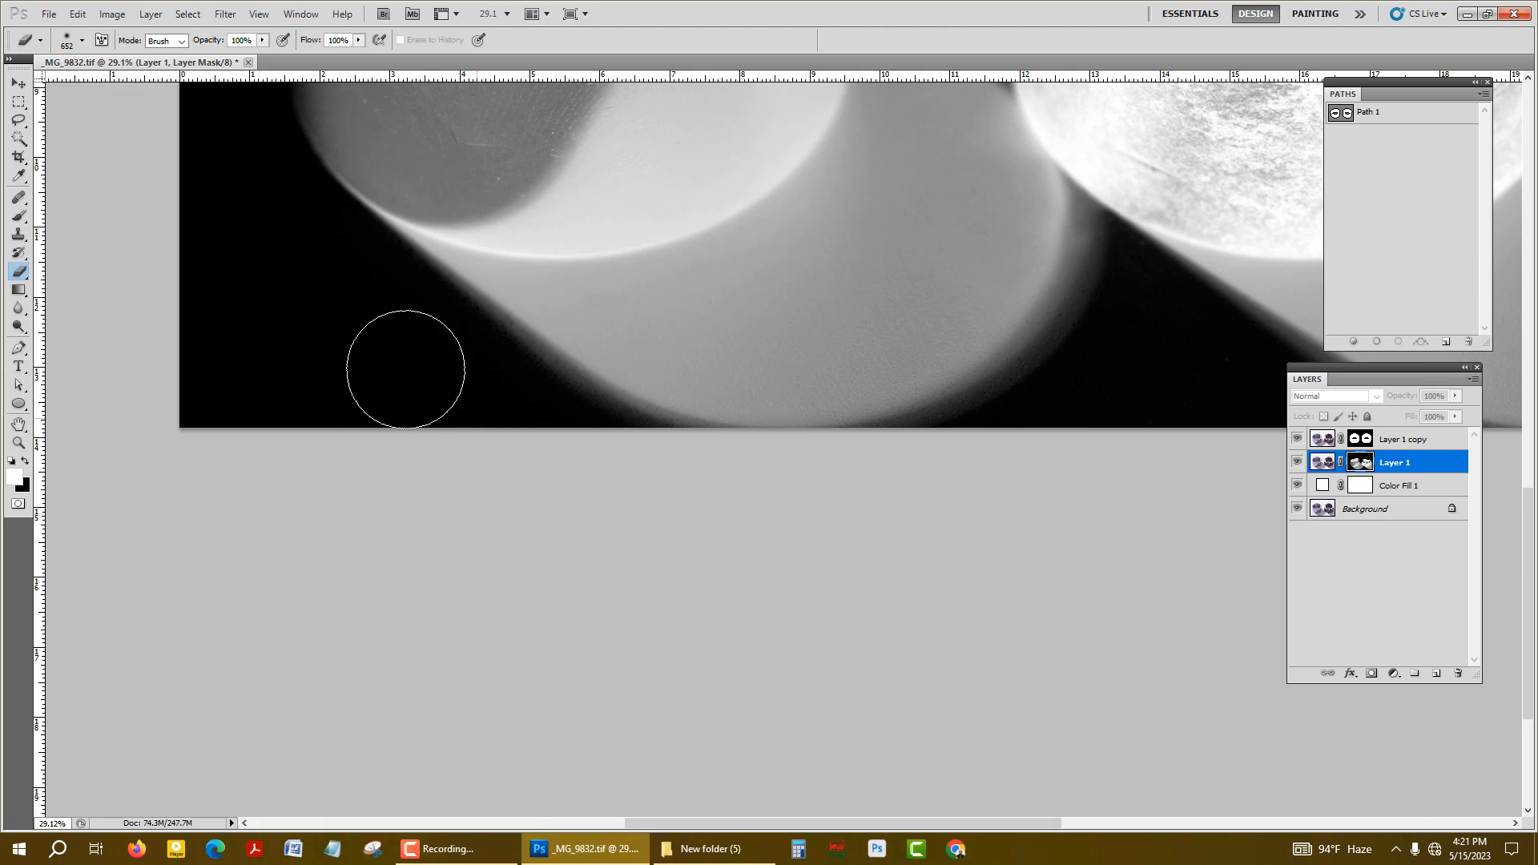
Erase the residue in the dark mask area between the two shadows with a 515 px Eraser.
left_click_drag(873, 315, 548, 284)
left_click_drag(824, 312, 809, 313)
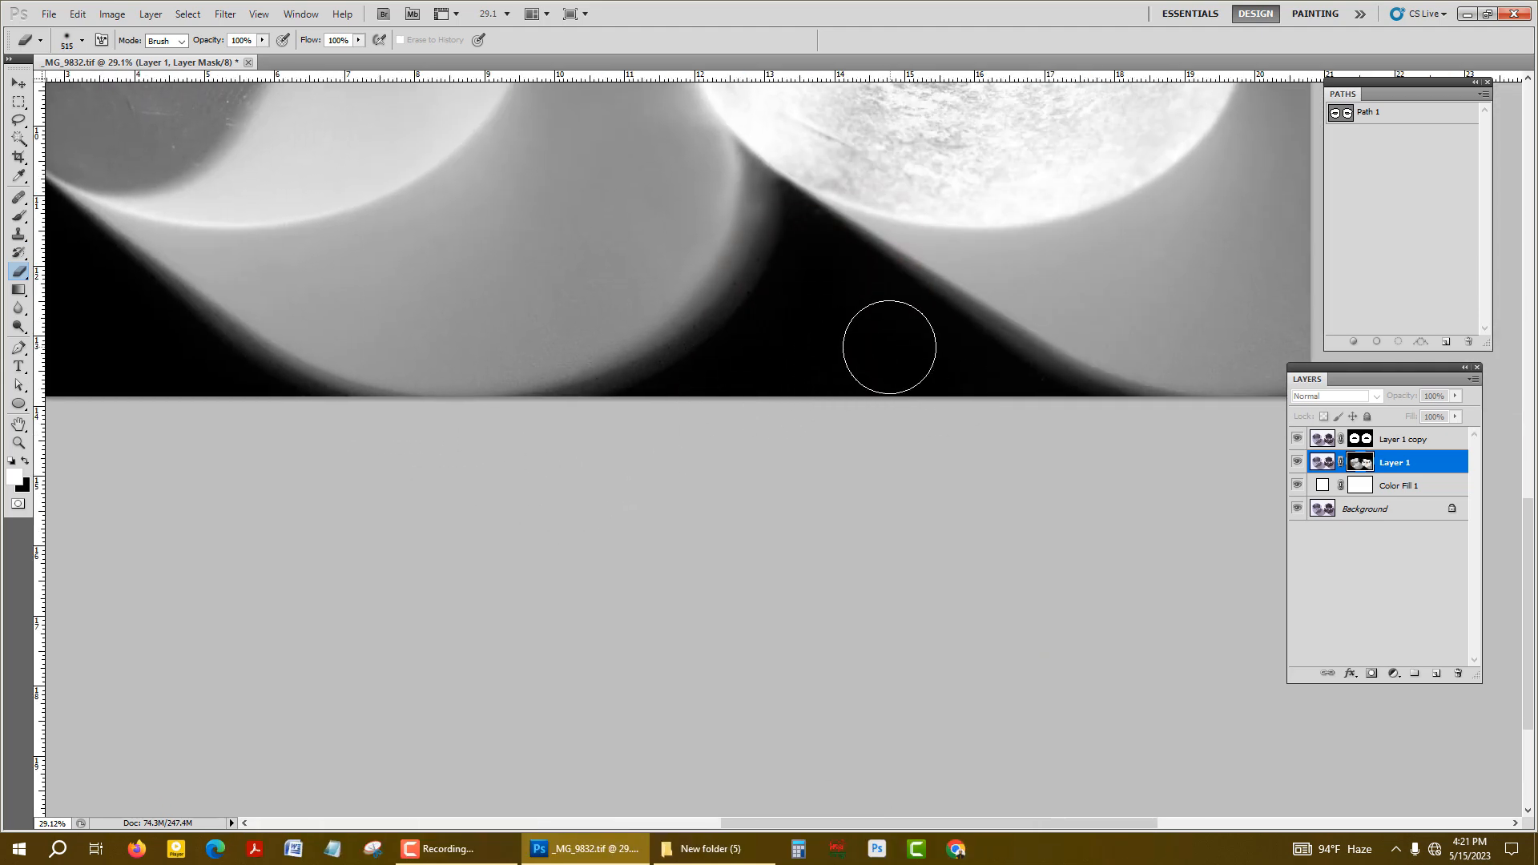
mouse_move(1112, 395)
left_mouse_down()
mouse_move(829, 445)
mouse_move(834, 402)
left_mouse_up()
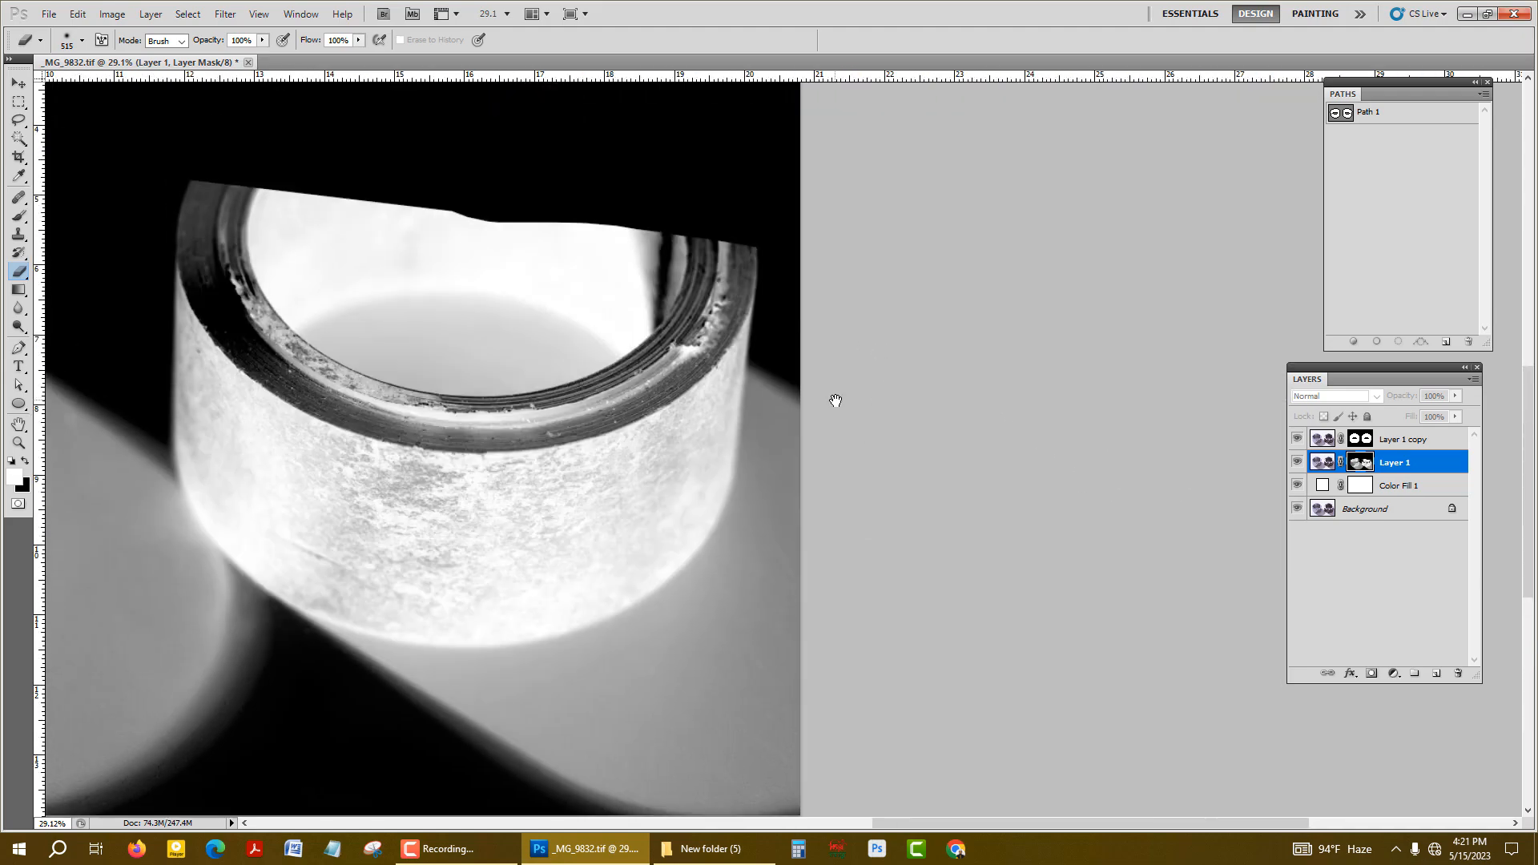
Erase the mask to black around the rusty ring's upper right edge, above its shadow.
left_click_drag(784, 289, 731, 248)
scroll(731, 248, "down", 6)
scroll(690, 388, "up", 8)
left_click_drag(906, 480, 855, 292)
scroll(907, 405, "down", 4)
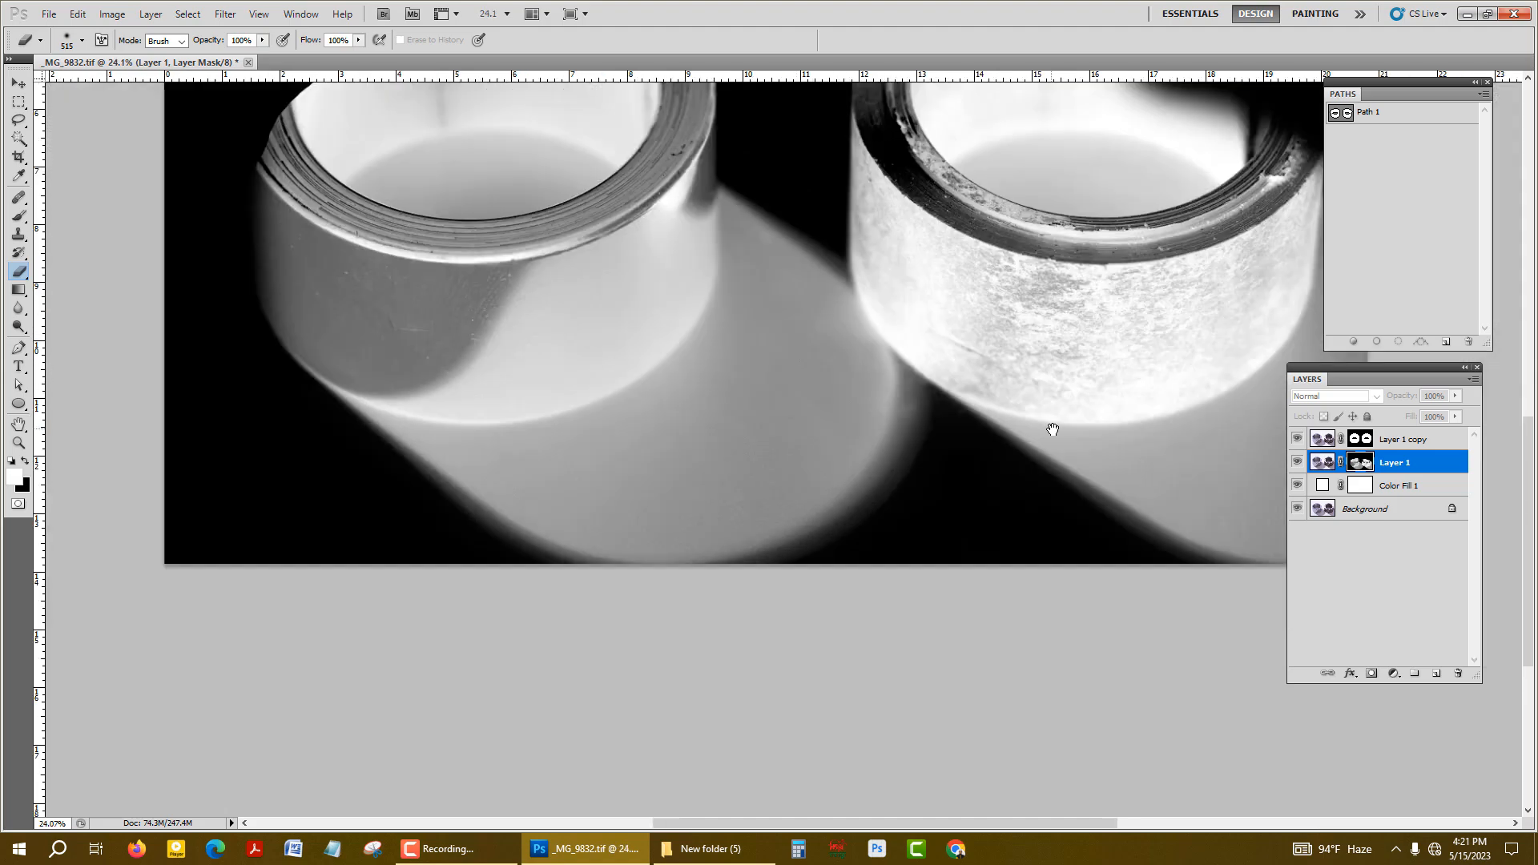
Clean the narrow mask gap between the polished ring's shadow and the rusty ring with a 140 px Eraser.
scroll(908, 515, "up", 8)
left_click_drag(1013, 388, 924, 378)
key("bracketright")
key("bracketright")
key("bracketright")
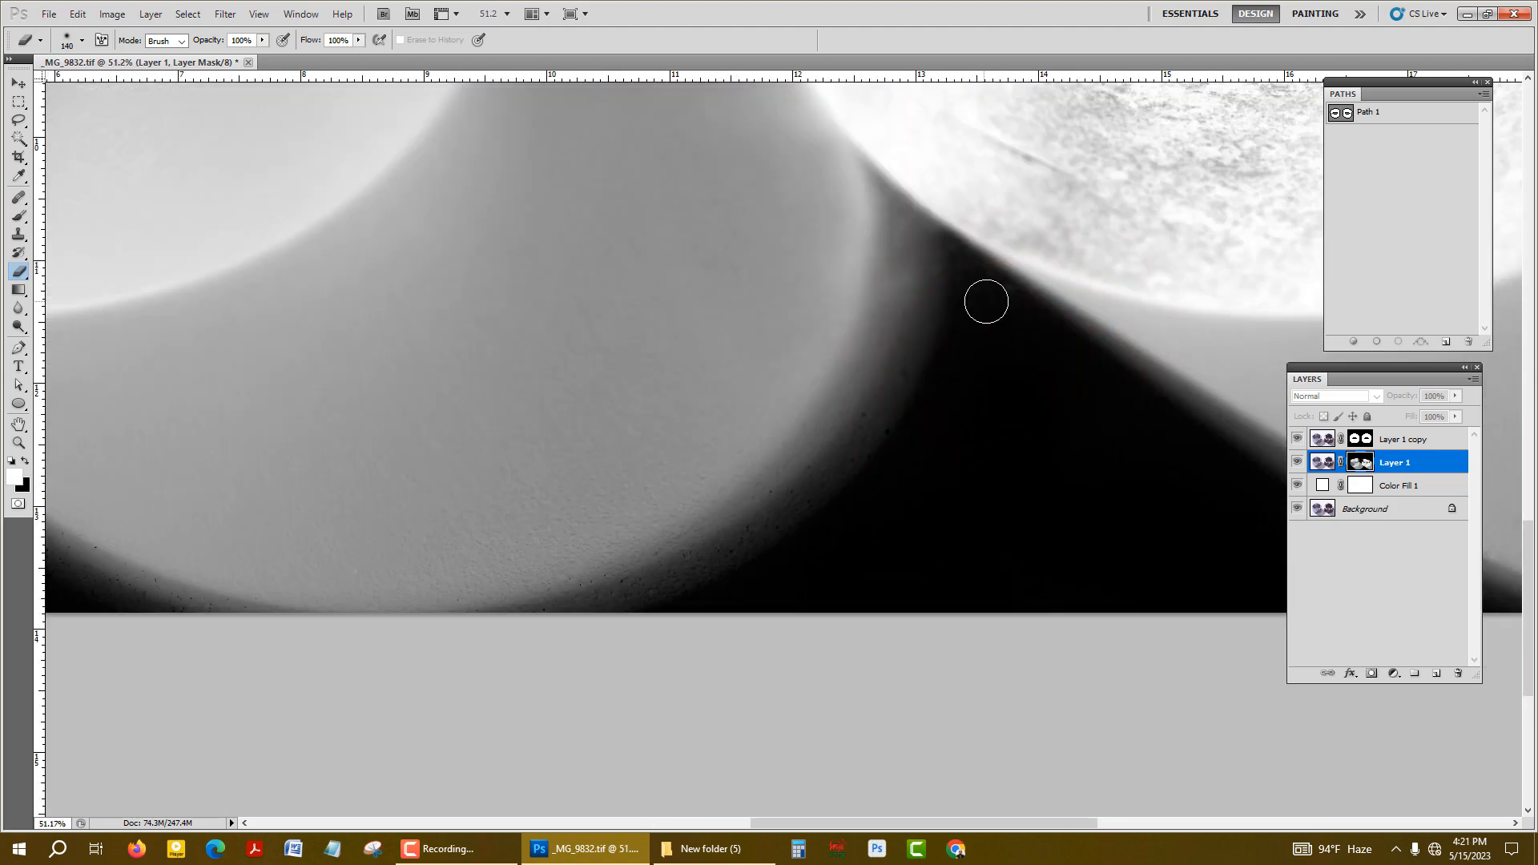
scroll(971, 427, "down", 2)
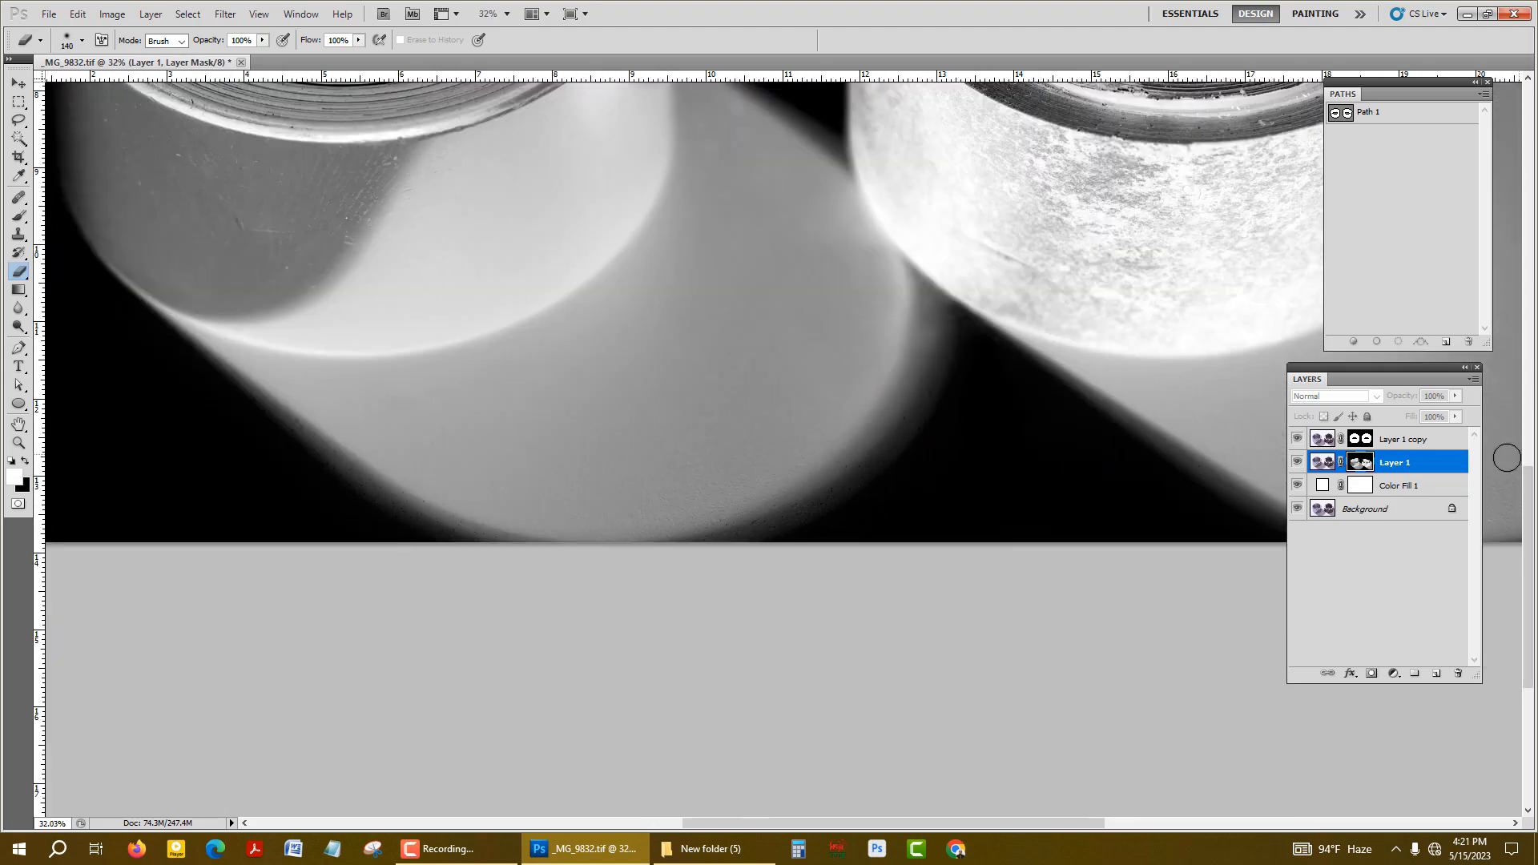
Return to the full-color image and compare the masked result with the original Background layer.
left_click(1367, 468, "alt")
scroll(230, 406, "down", 4)
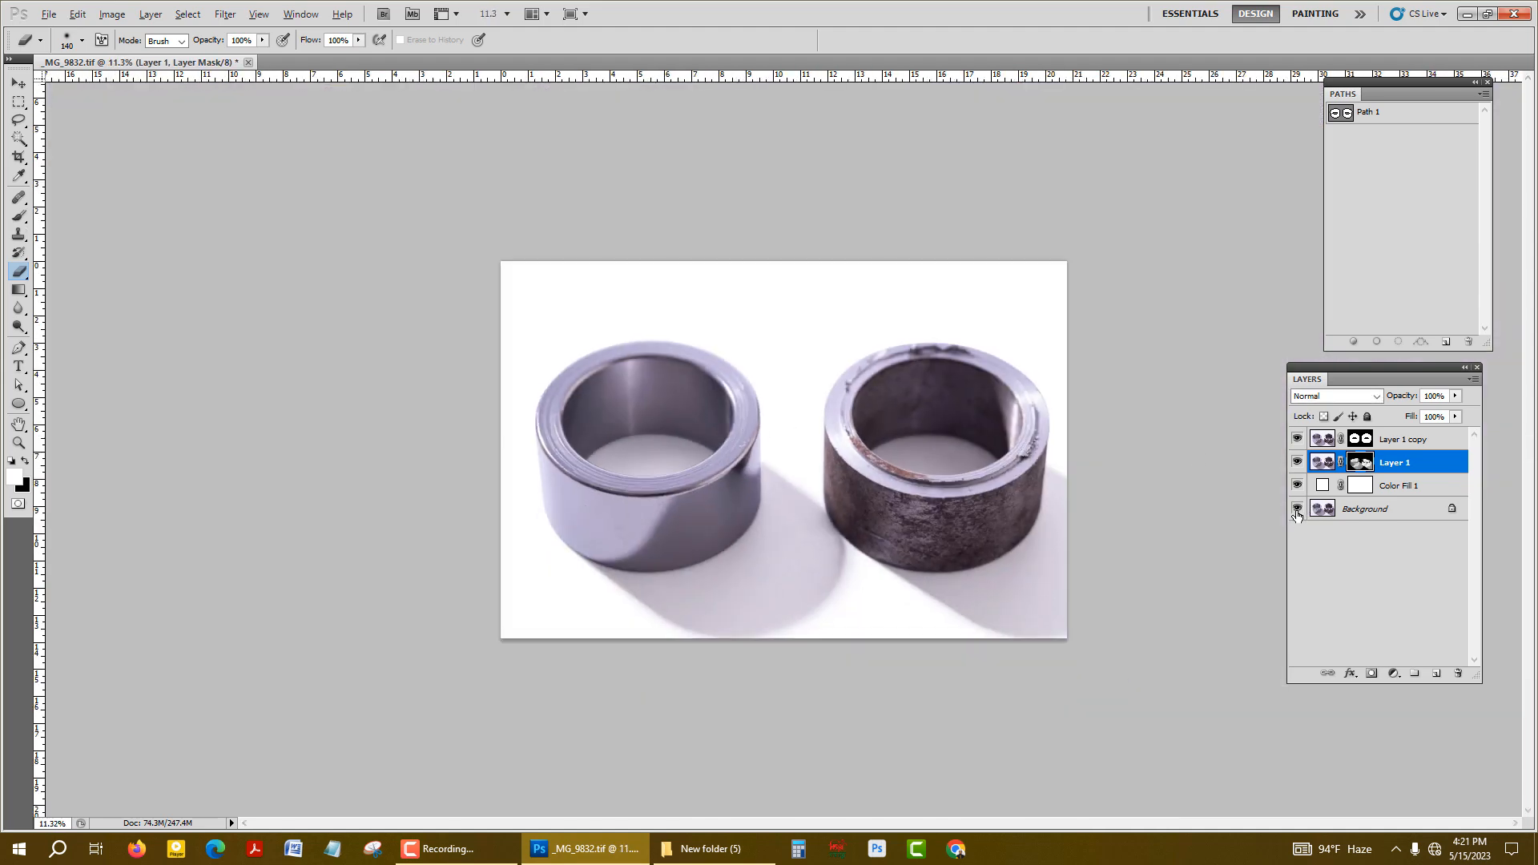
left_click(1297, 509, "alt")
left_click(1297, 508, "alt")
left_click(1297, 509, "alt")
left_click(1297, 509, "alt")
left_click(1297, 508, "alt")
left_click(1297, 508, "alt")
left_click(1297, 509, "alt")
left_click(1297, 508, "alt")
left_click(1297, 509, "alt")
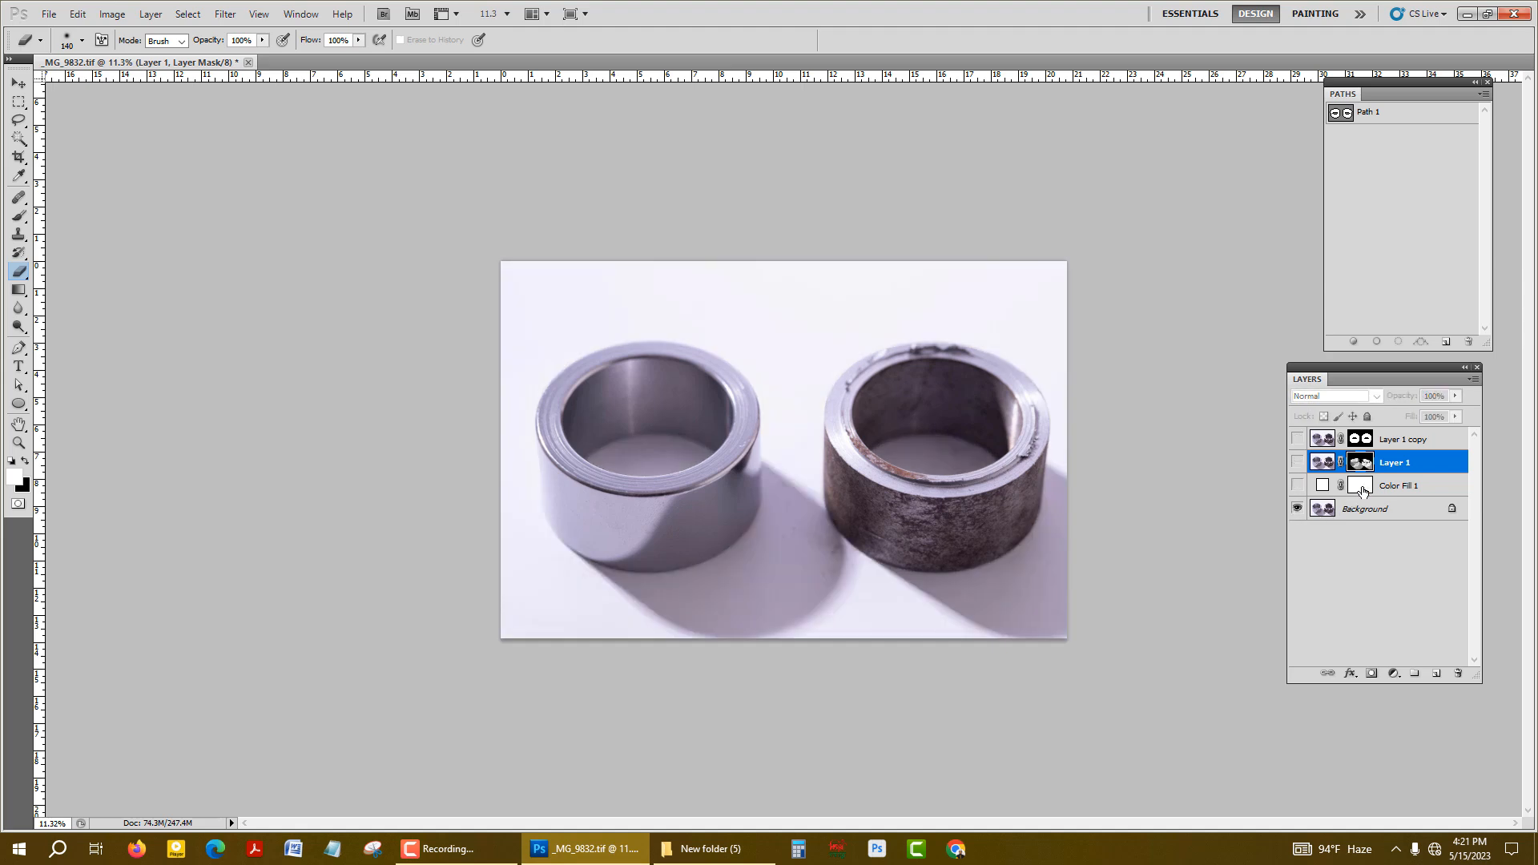
left_click(1297, 509, "alt")
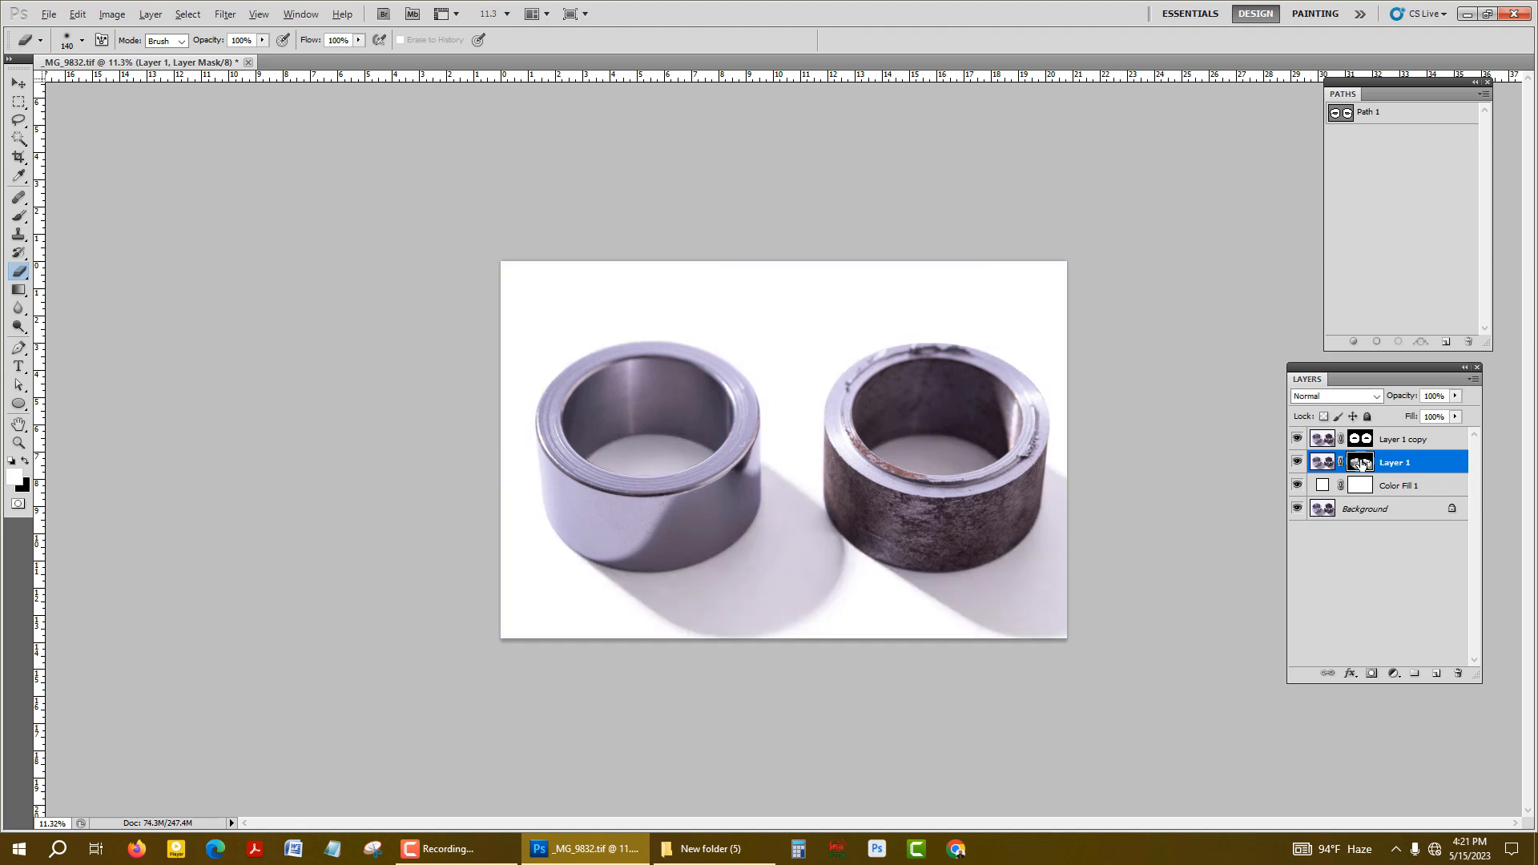
Load Layer 1's mask as a selection, feather it 10 pixels, fill it with white on the mask, and deselect.
left_click(1361, 465, "alt")
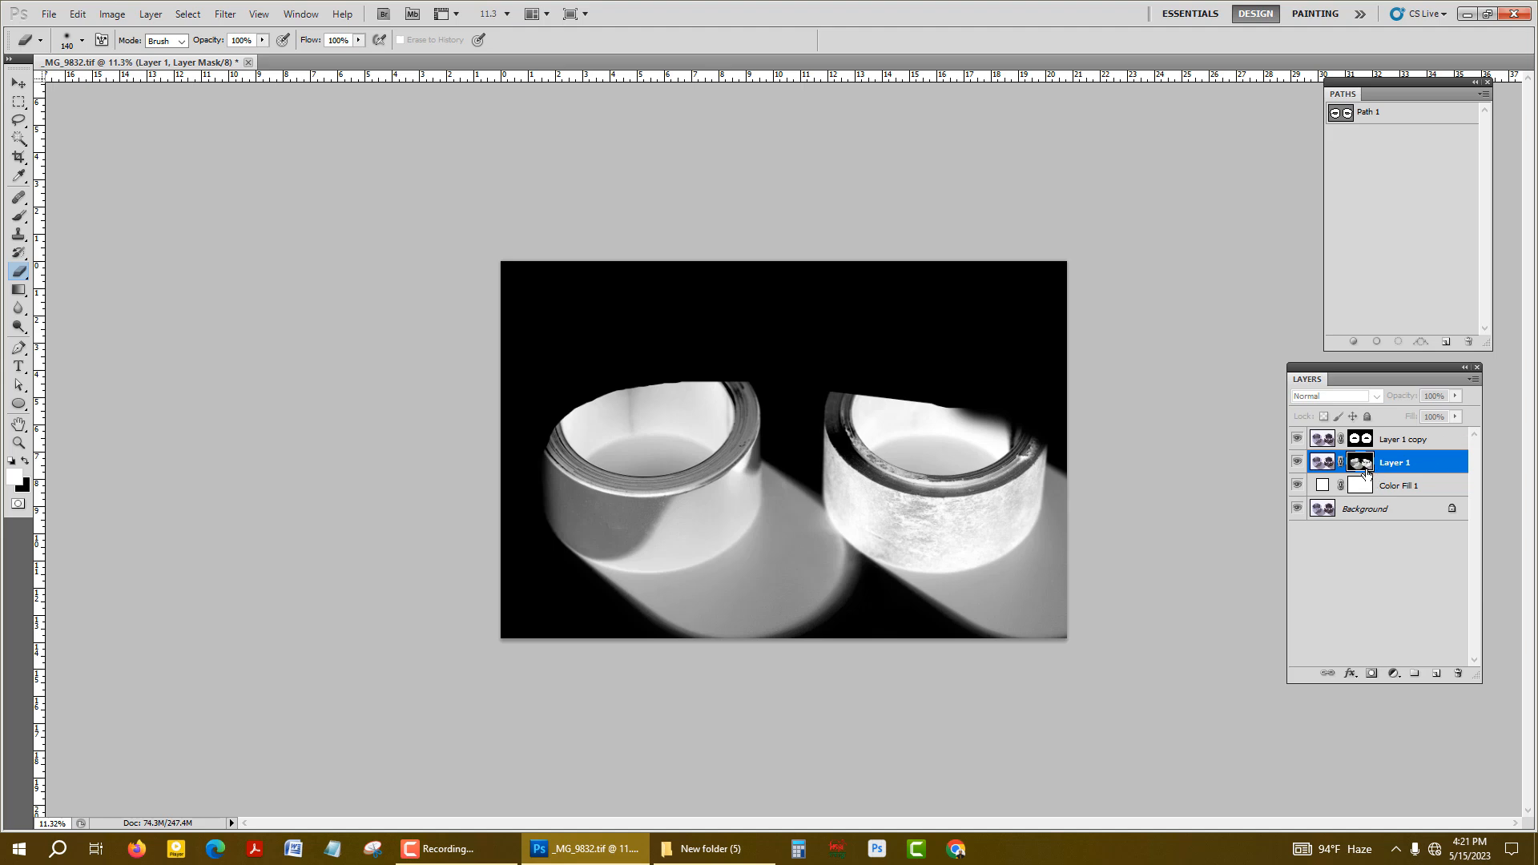
left_click(1361, 464, "ctrl")
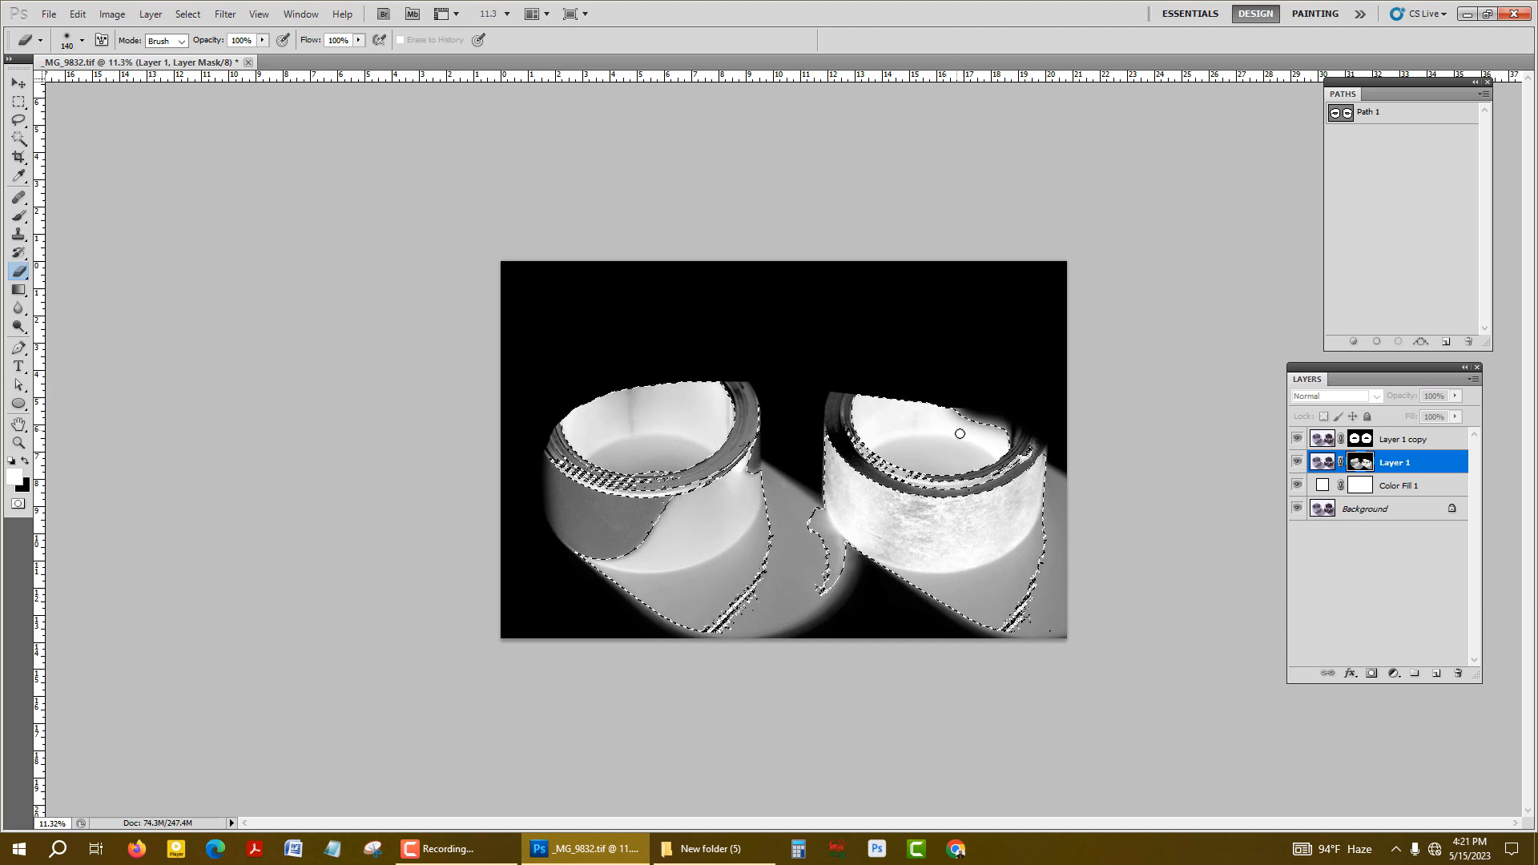
left_click(185, 16)
mouse_move(210, 200)
left_click(440, 250)
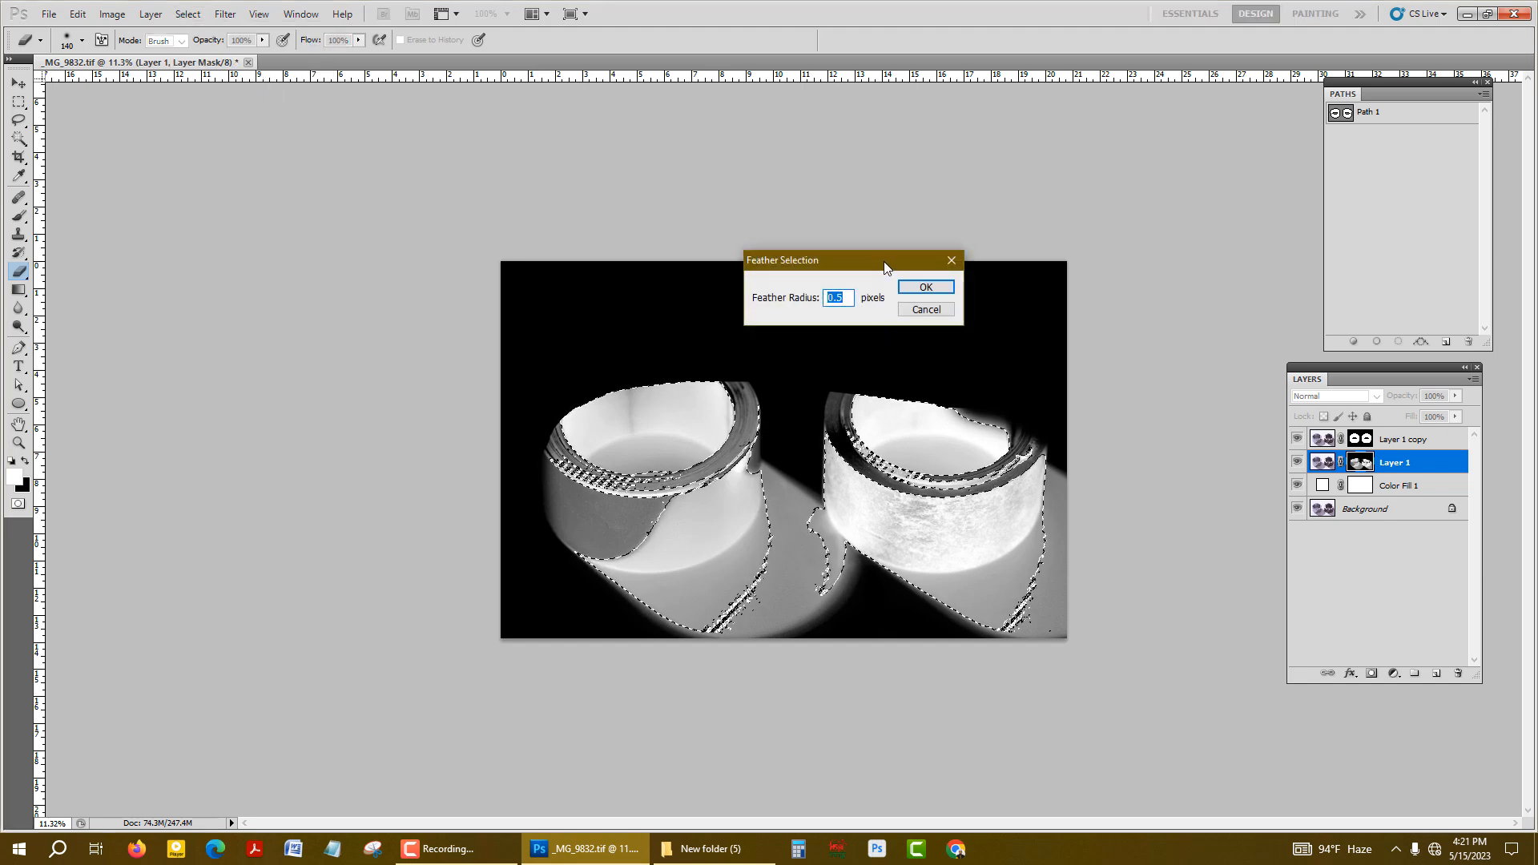
left_click_drag(886, 263, 1087, 275)
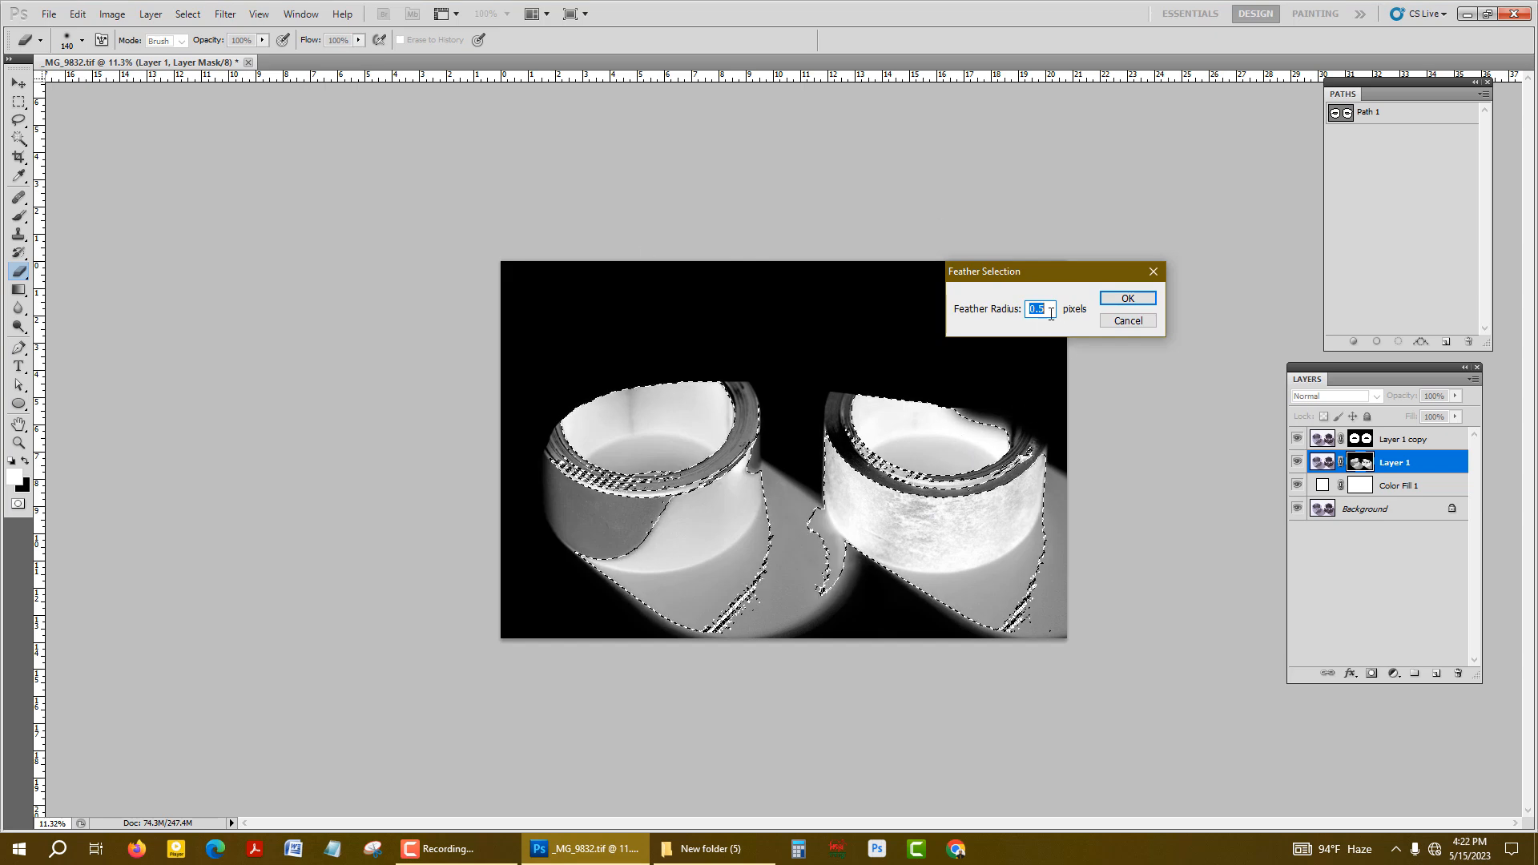
type("10")
key("Return")
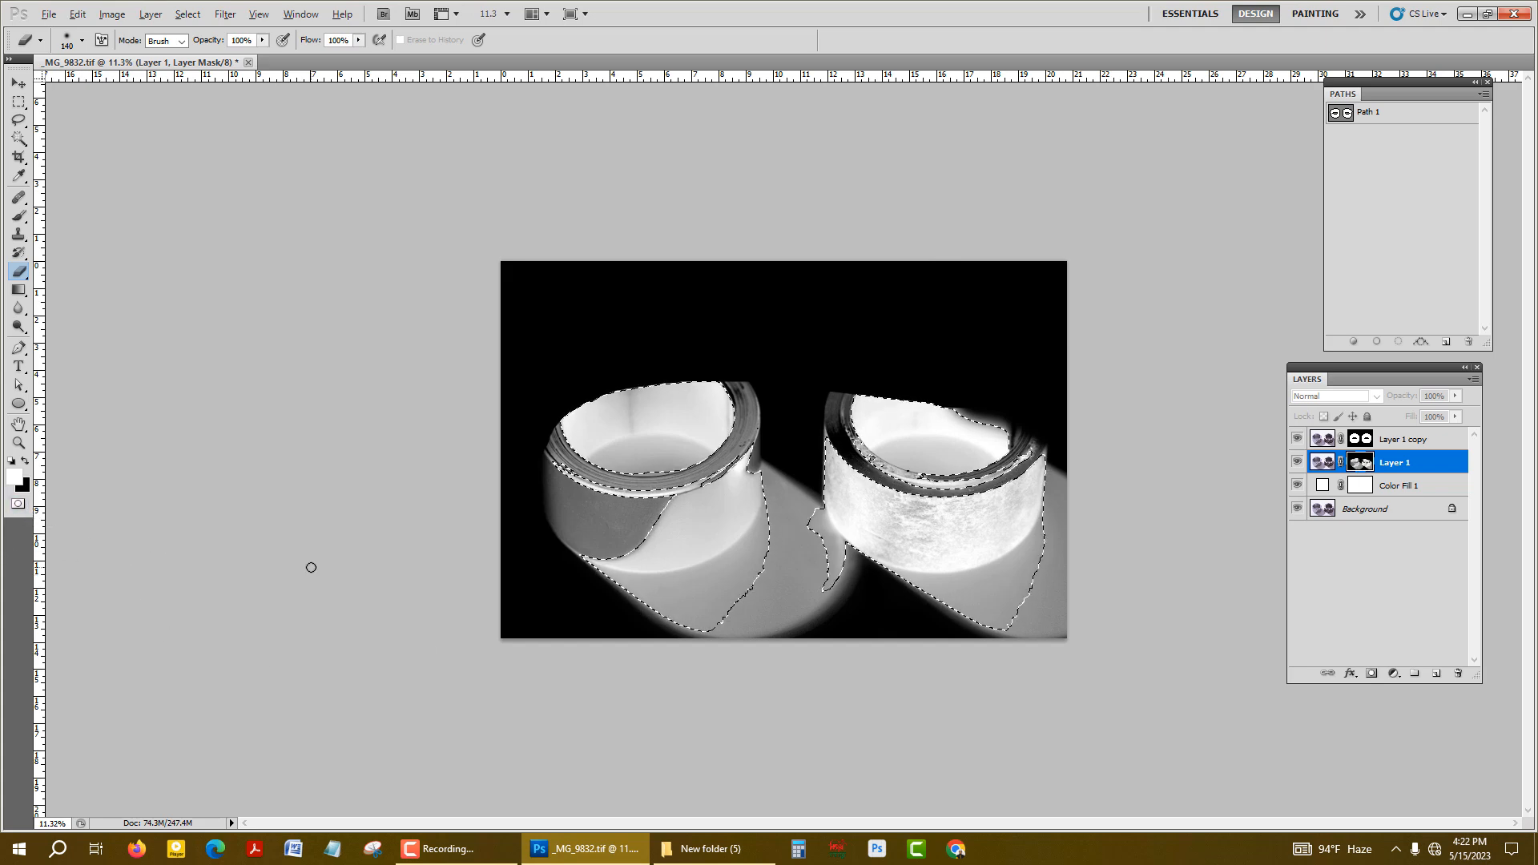
key("alt+BackSpace")
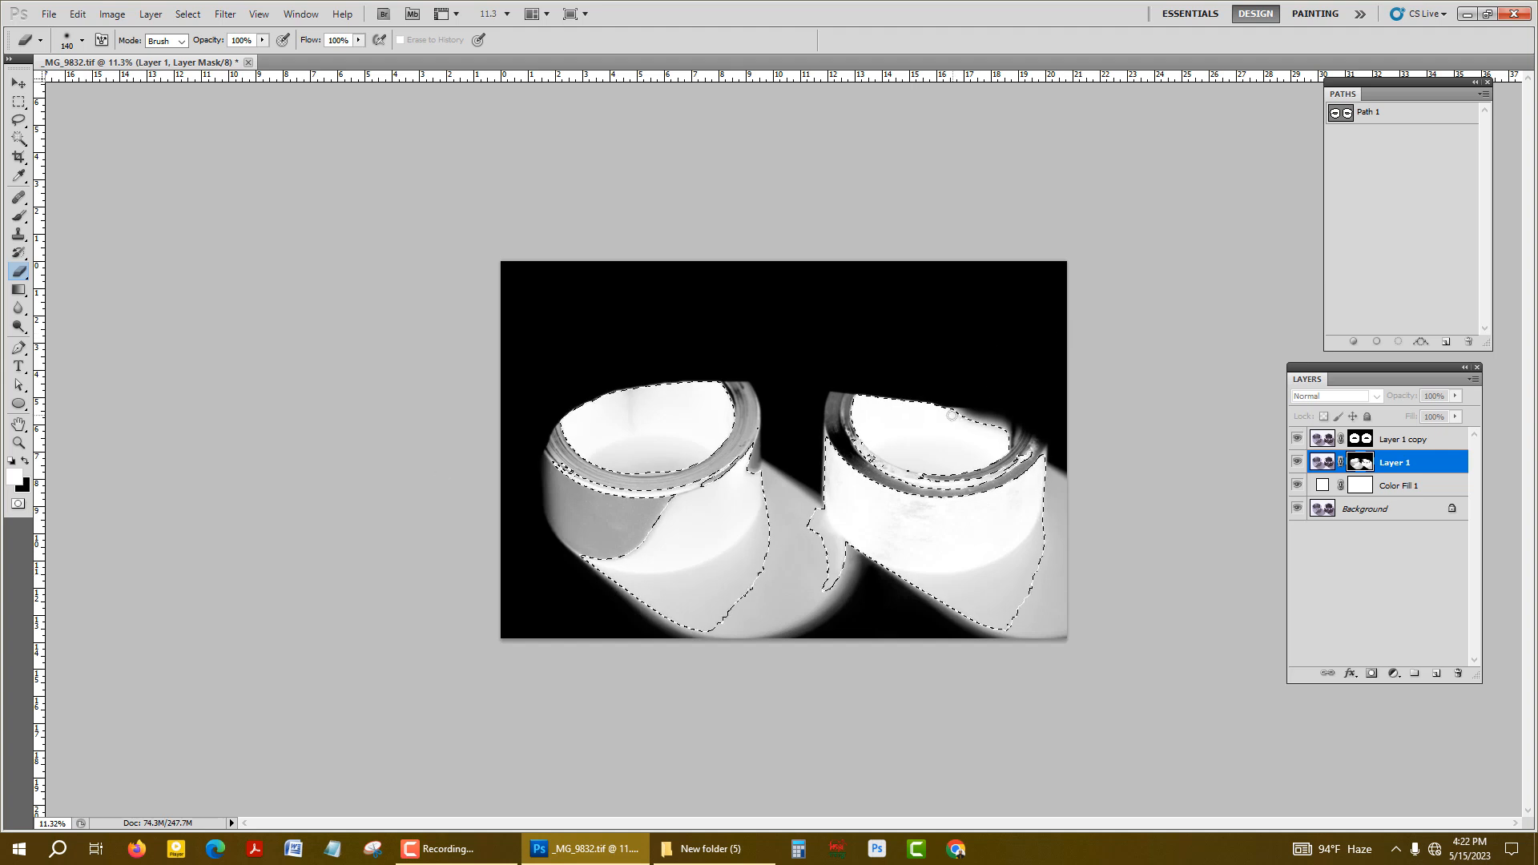
key("ctrl+d")
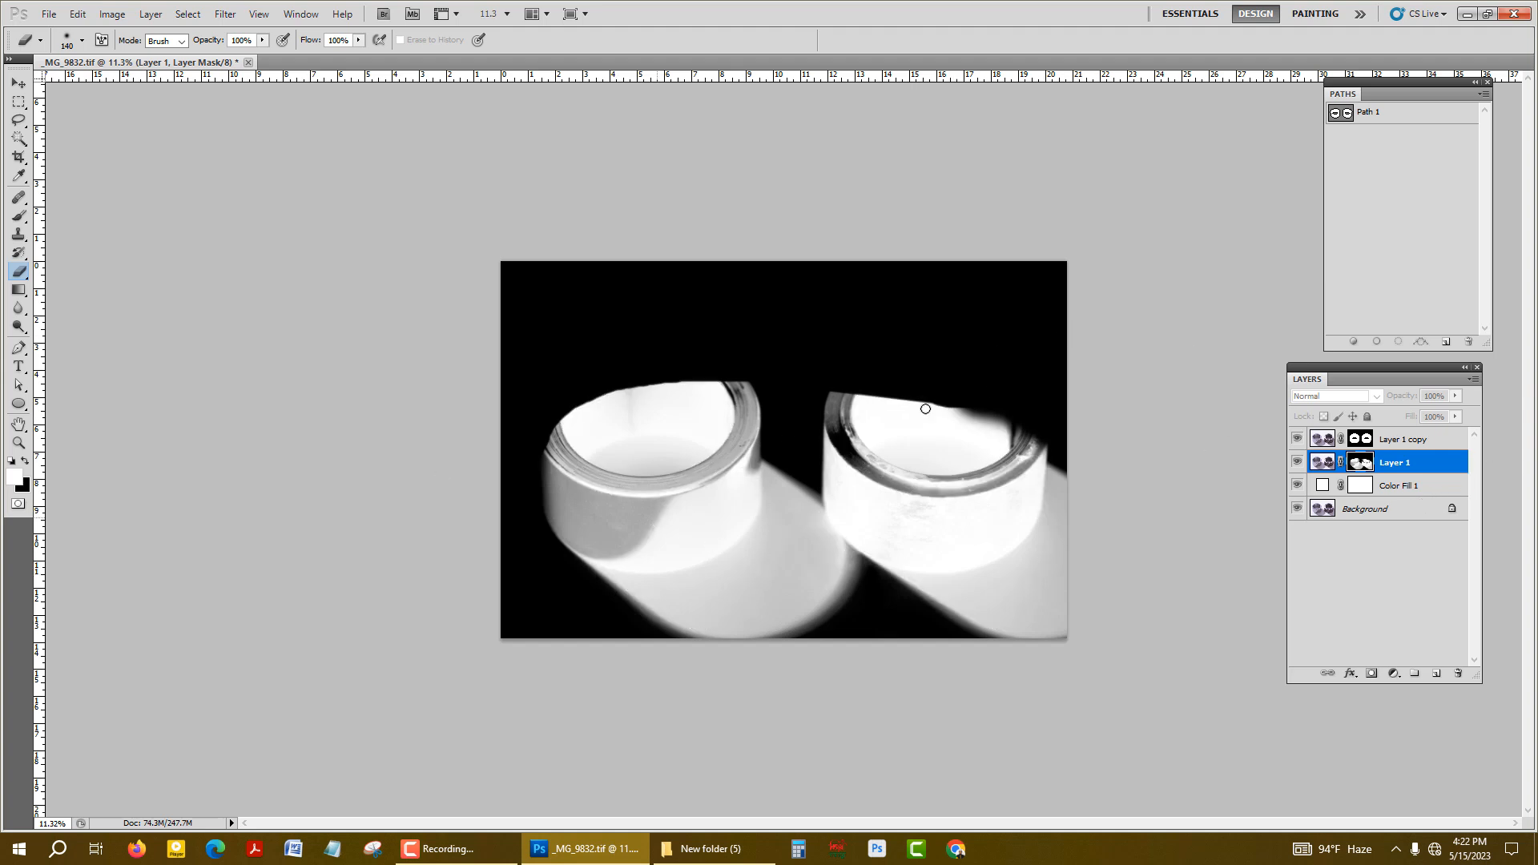
Examine the strengthened shadows in the full-color image and compare them with the original photo.
left_click(1366, 466, "alt")
scroll(786, 559, "up", 10)
left_click_drag(845, 563, 772, 378)
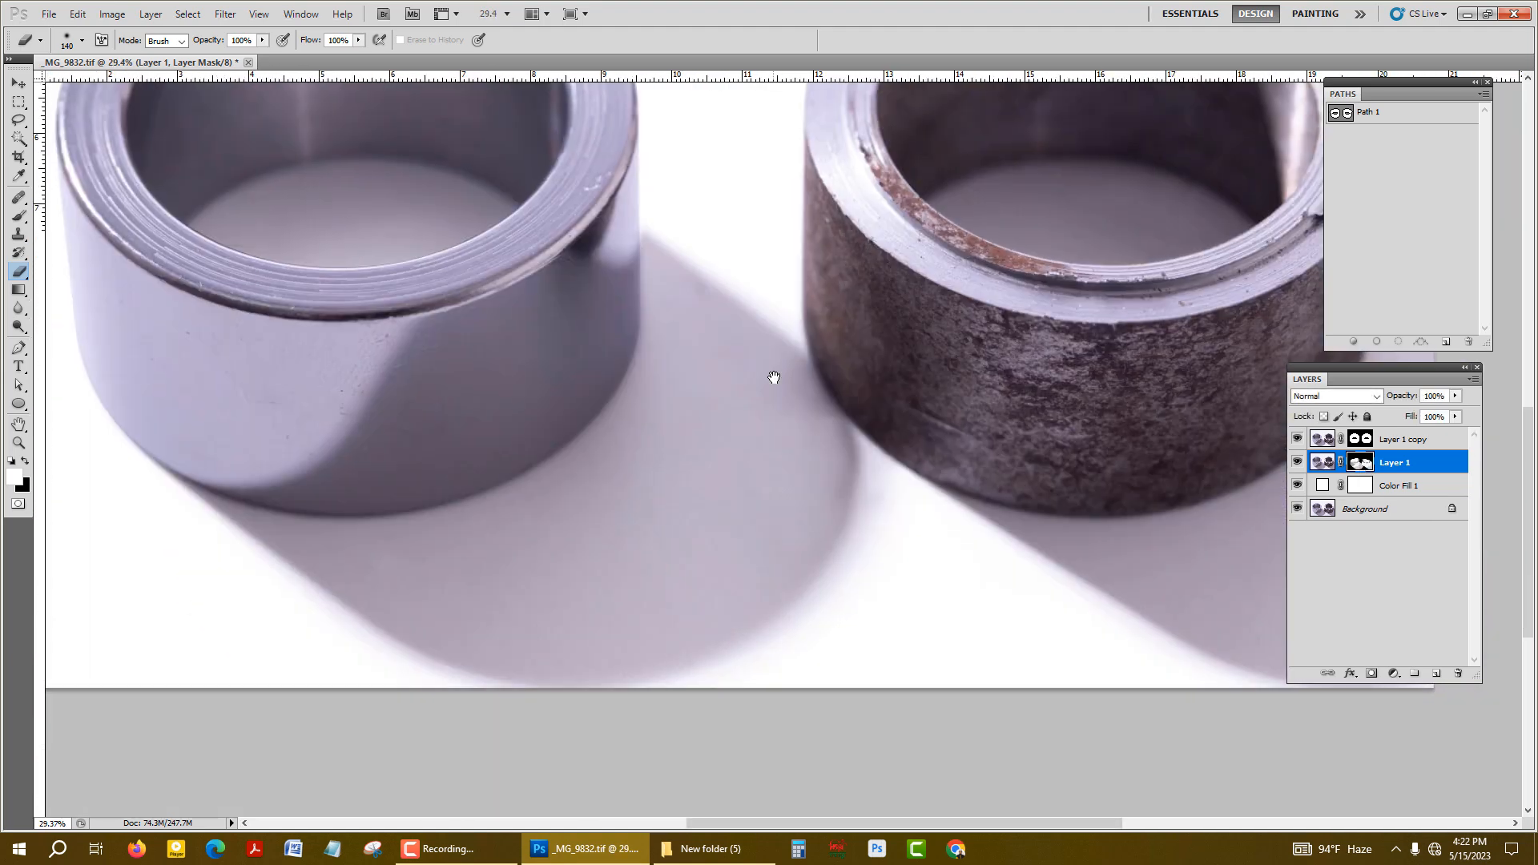
scroll(1199, 525, "down", 4)
left_click(1297, 509, "alt")
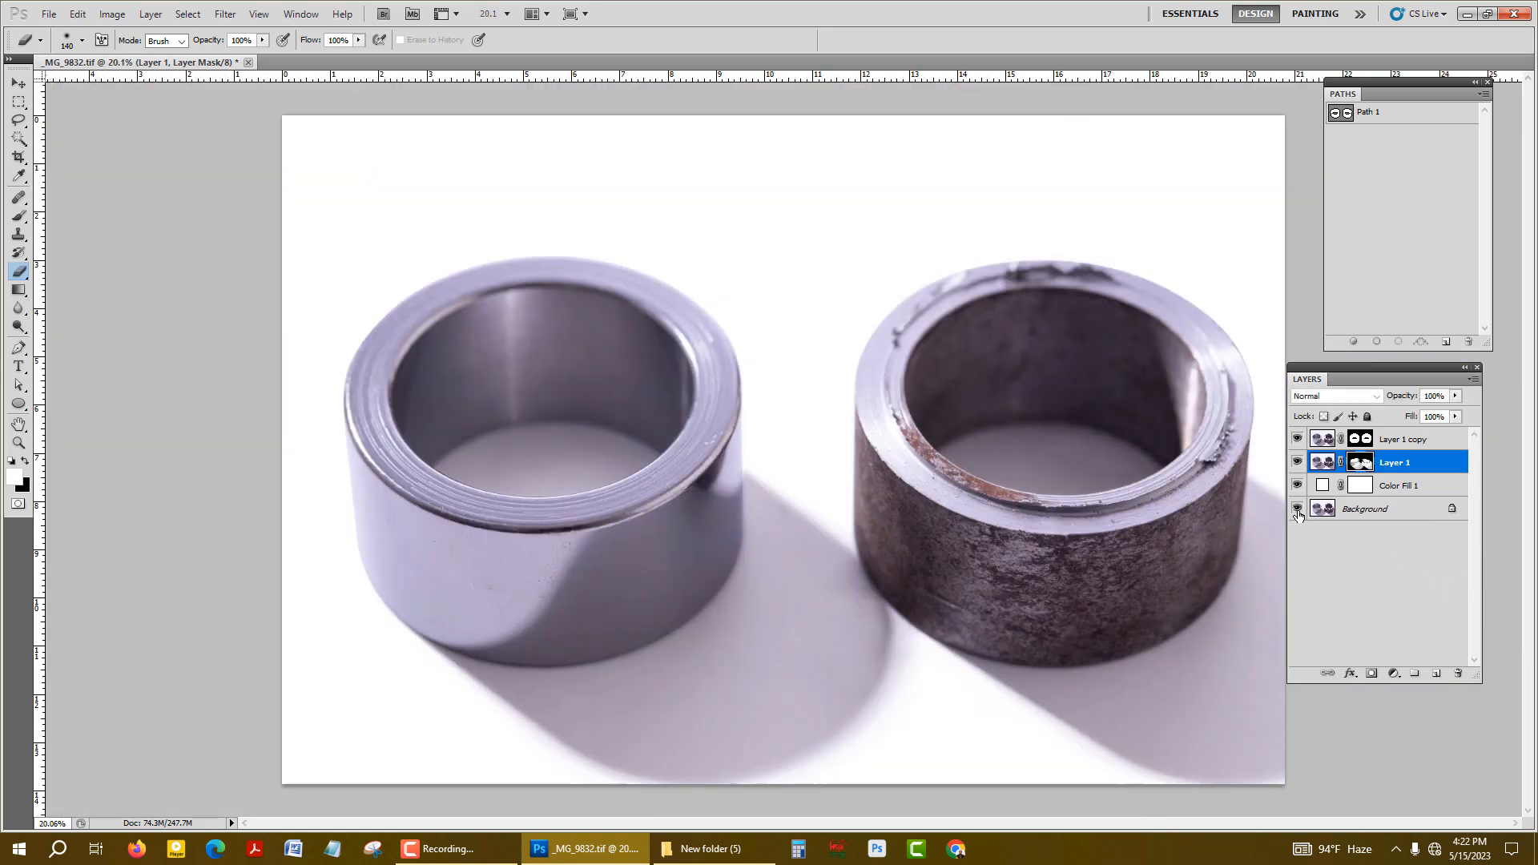
left_click(1297, 509, "alt")
left_click(1297, 509, "alt")
left_click(1297, 509, "alt")
left_click(1297, 510, "alt")
left_click(1297, 510, "alt")
Desaturate Layer 1's image with Hue/Saturation at a saturation of -100 to neutralize the shadows' color.
left_click(1321, 465)
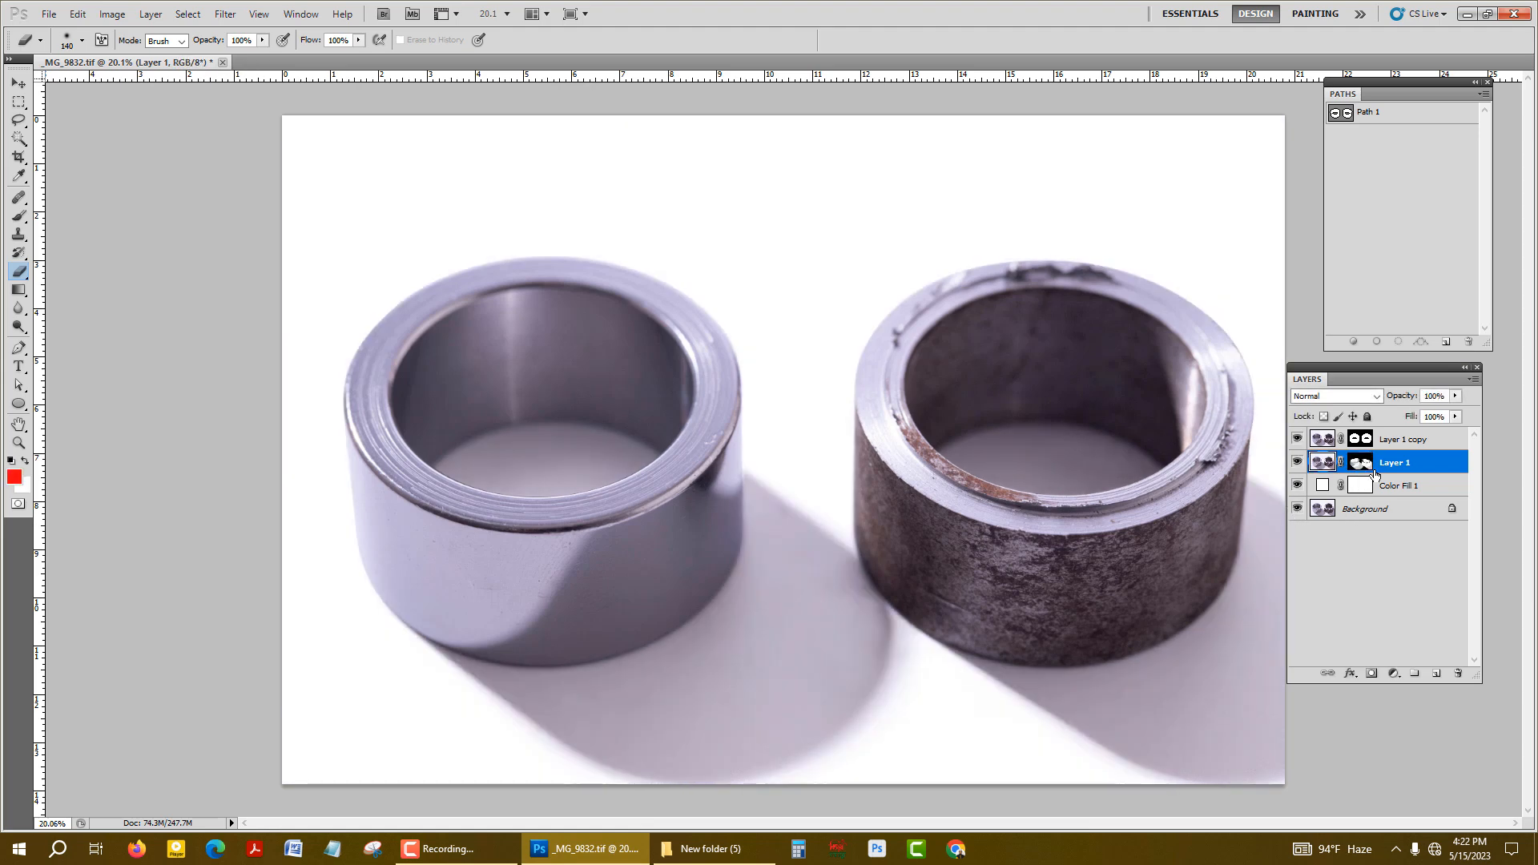
scroll(594, 439, "up", 3)
left_click_drag(818, 609, 440, 316)
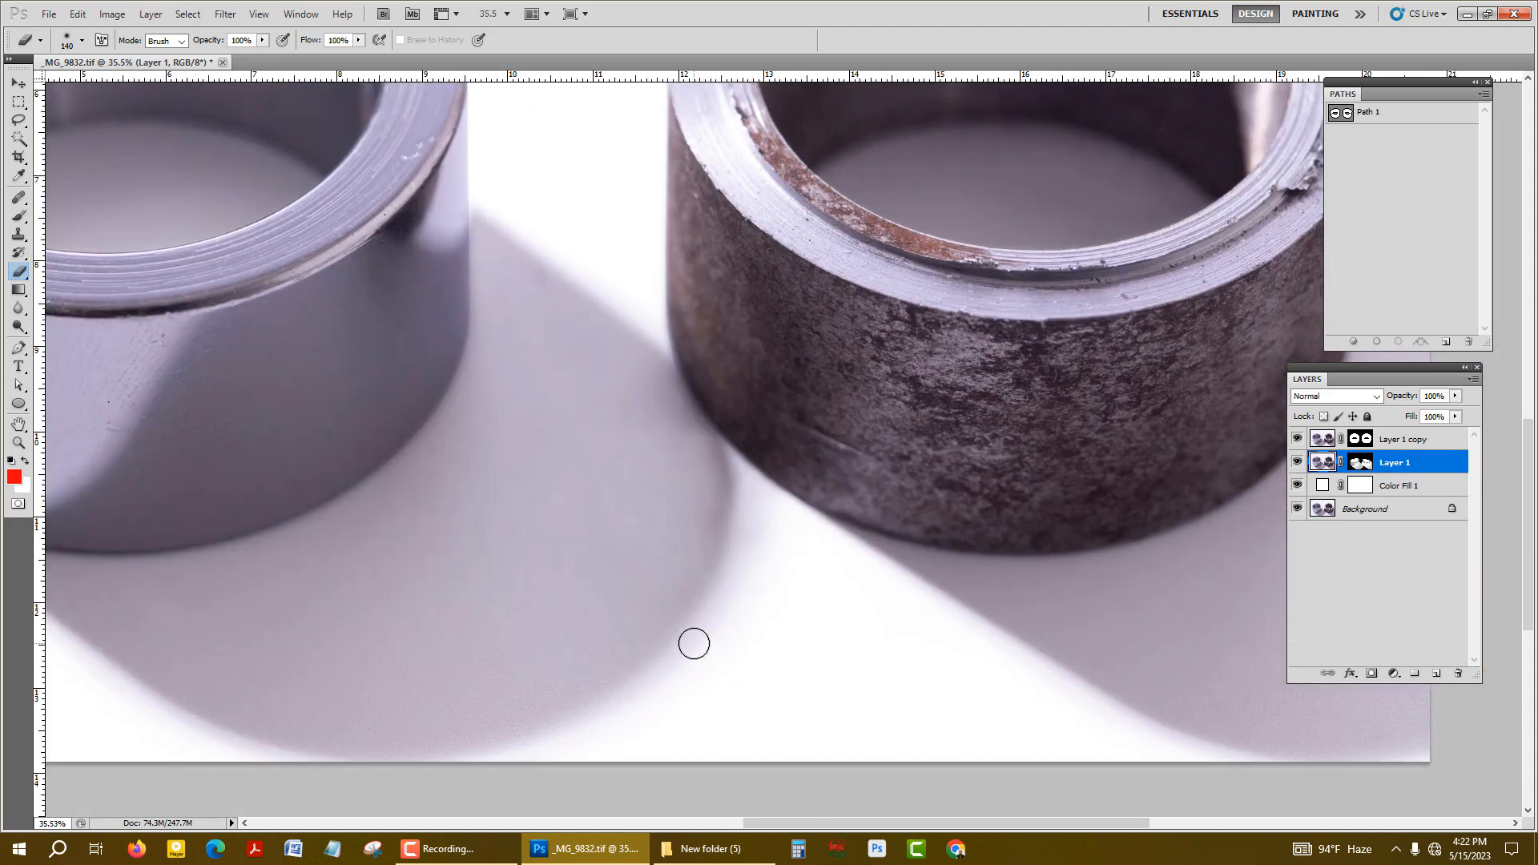
key("ctrl+u")
left_click_drag(920, 190, 1094, 200)
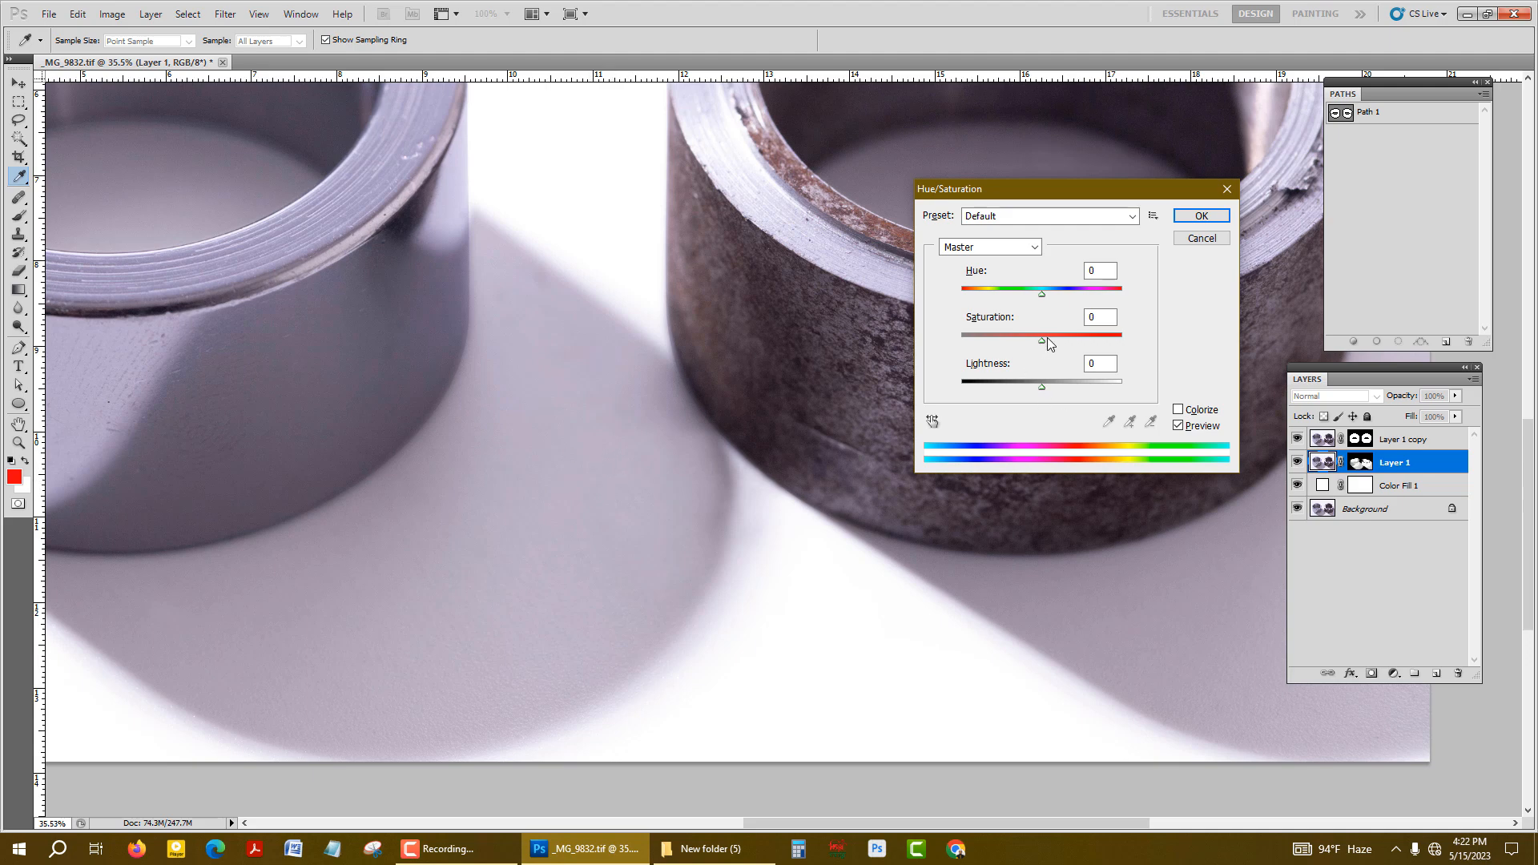
left_click_drag(1042, 343, 929, 328)
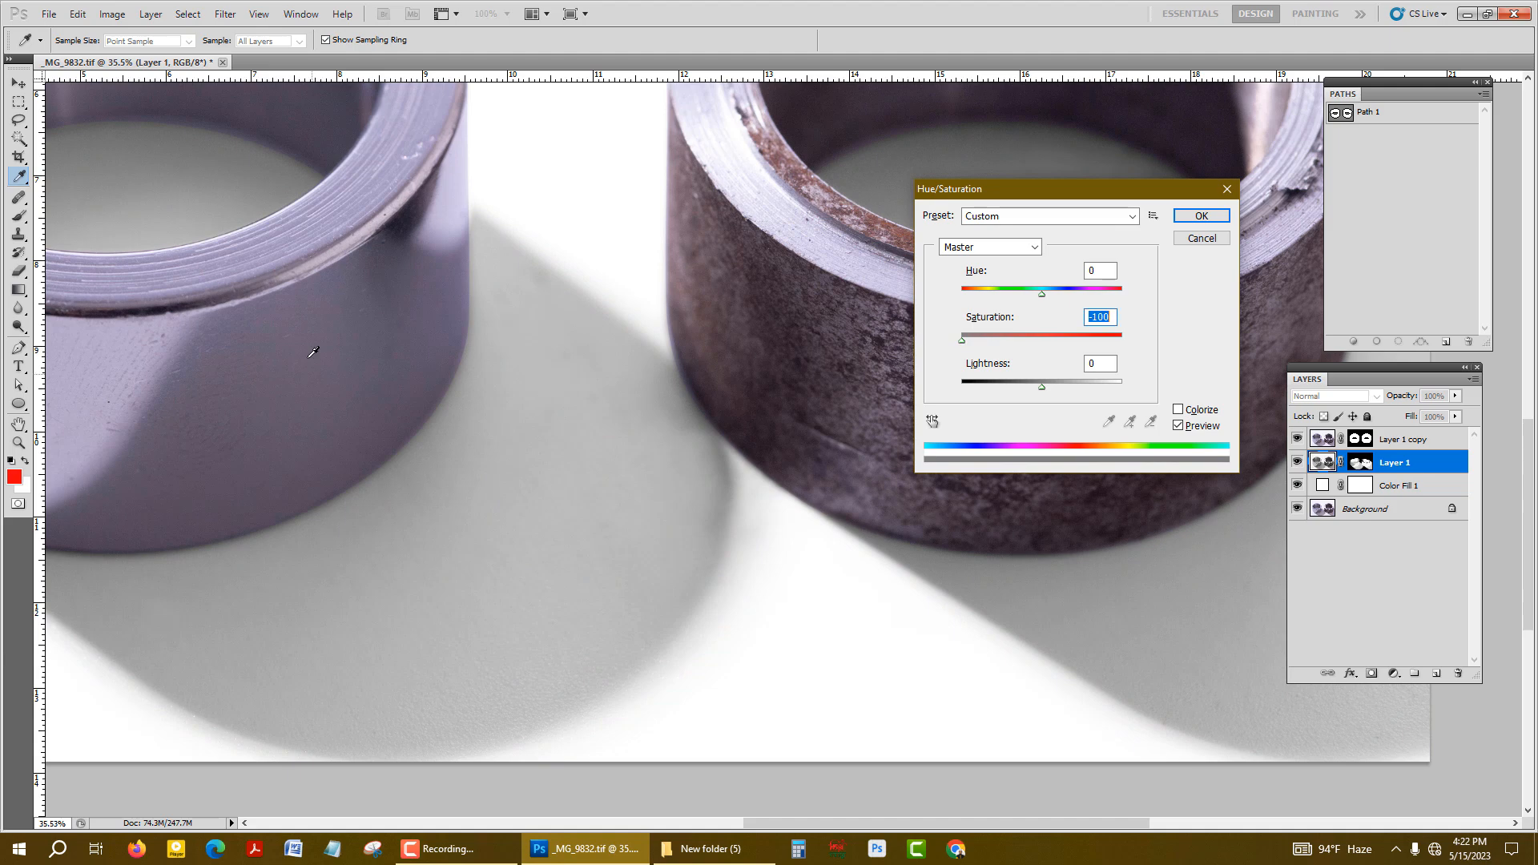
left_click(1219, 218)
key("b")
key("ctrl+0")
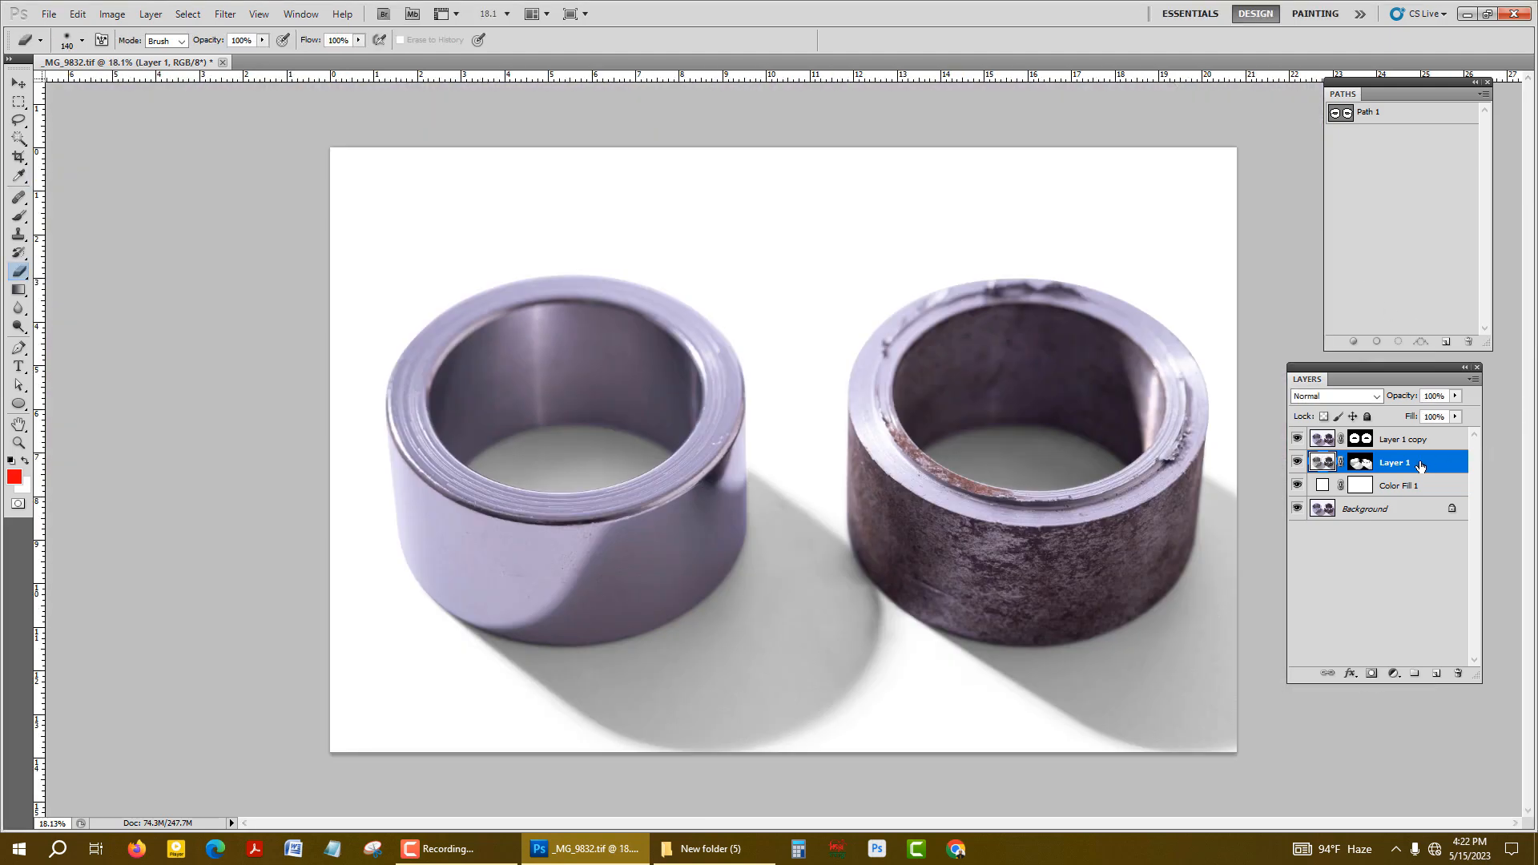
Display Layer 1's mask on its own and examine the soft edge of the polished ring's shadow up close.
left_click(1366, 467, "alt")
scroll(842, 566, "up", 3)
left_click_drag(1131, 686, 757, 212)
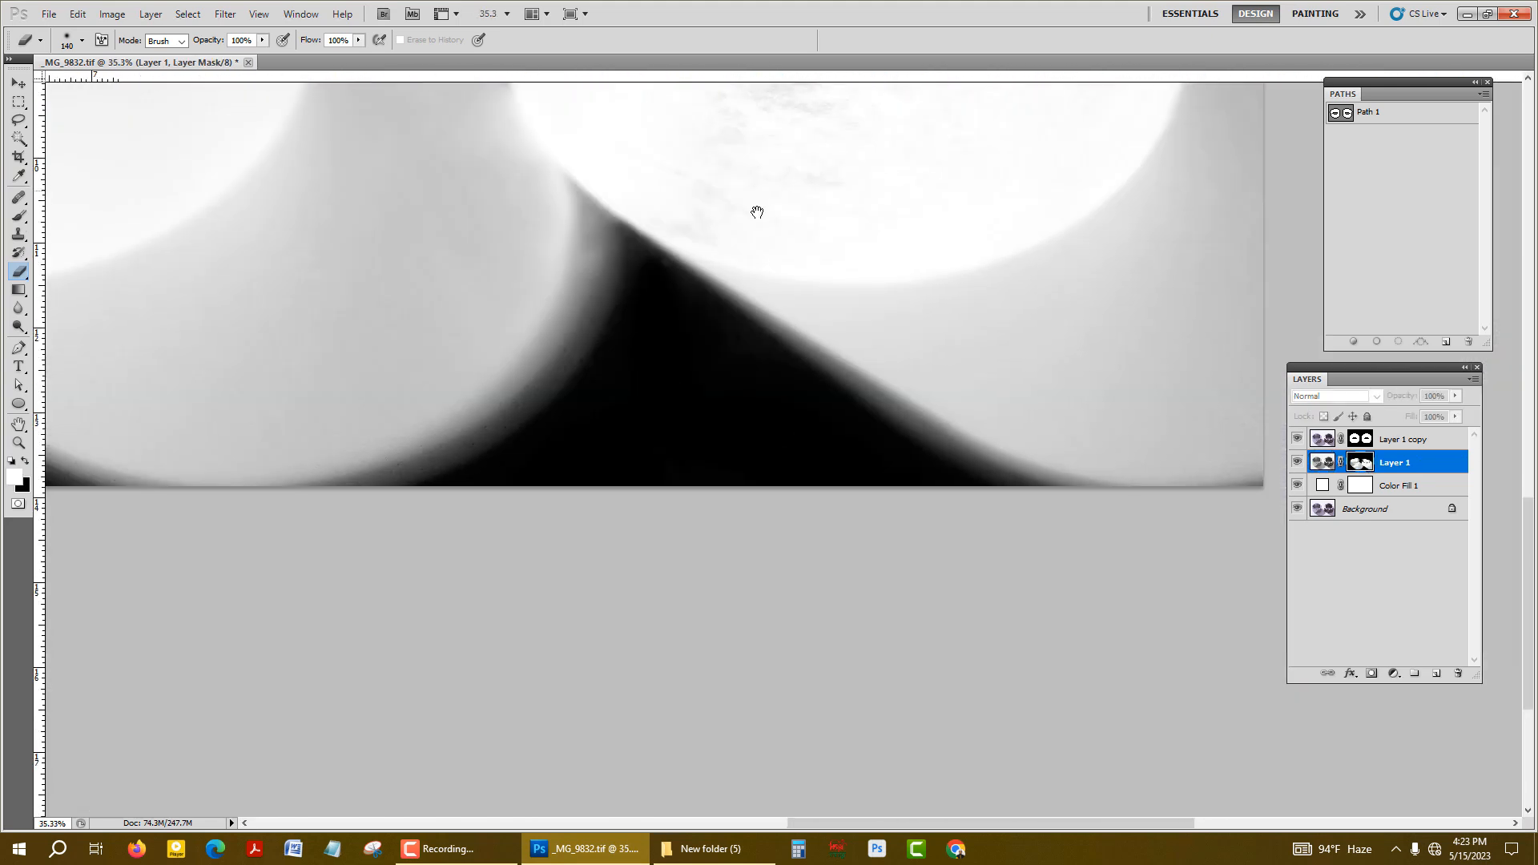
scroll(441, 288, "up", 6)
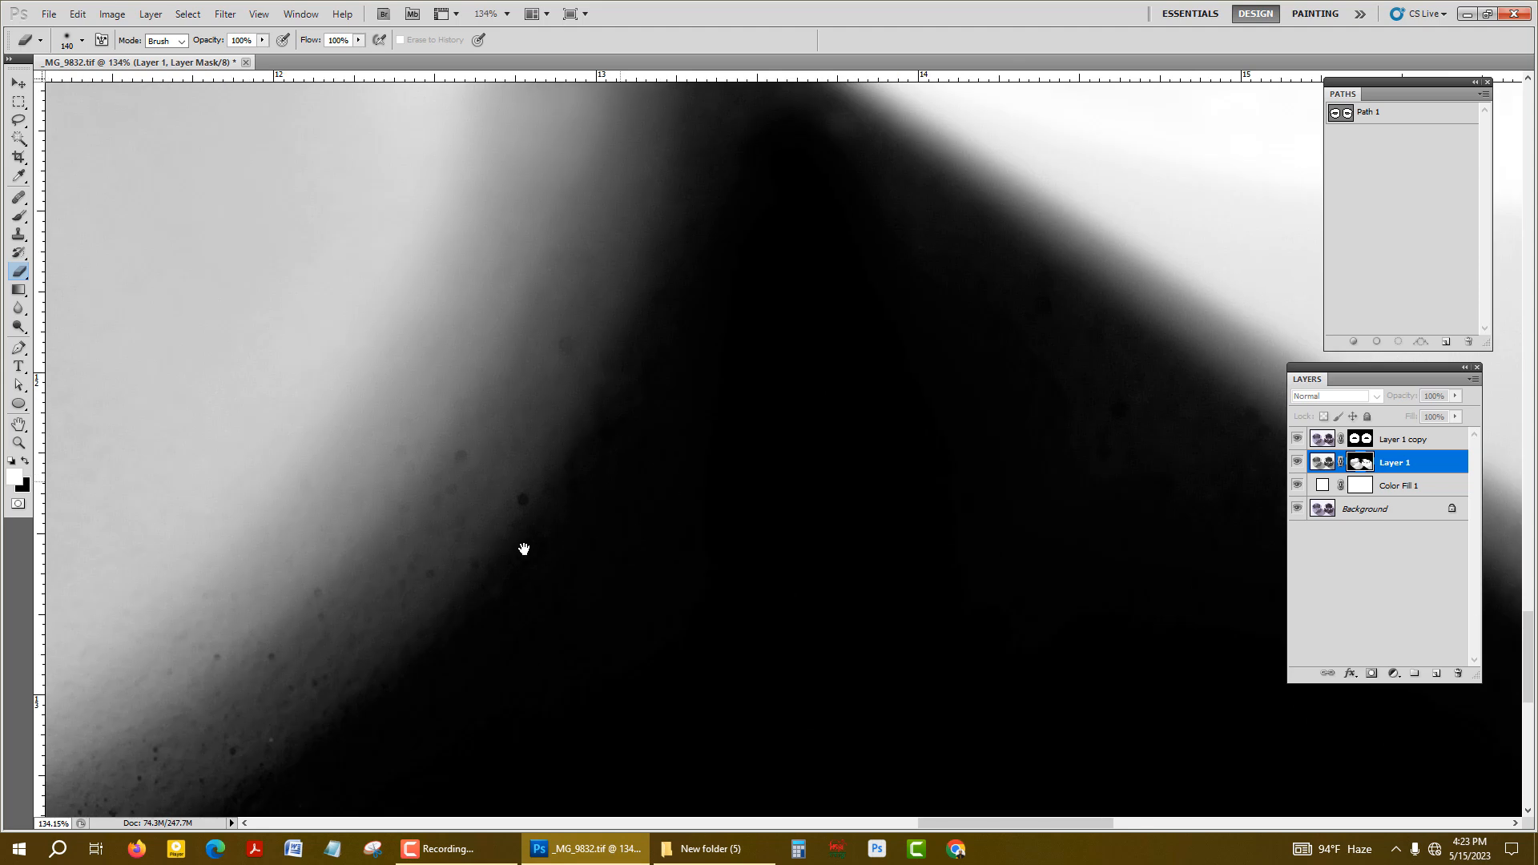
left_click_drag(567, 532, 835, 247)
scroll(470, 559, "up", 3)
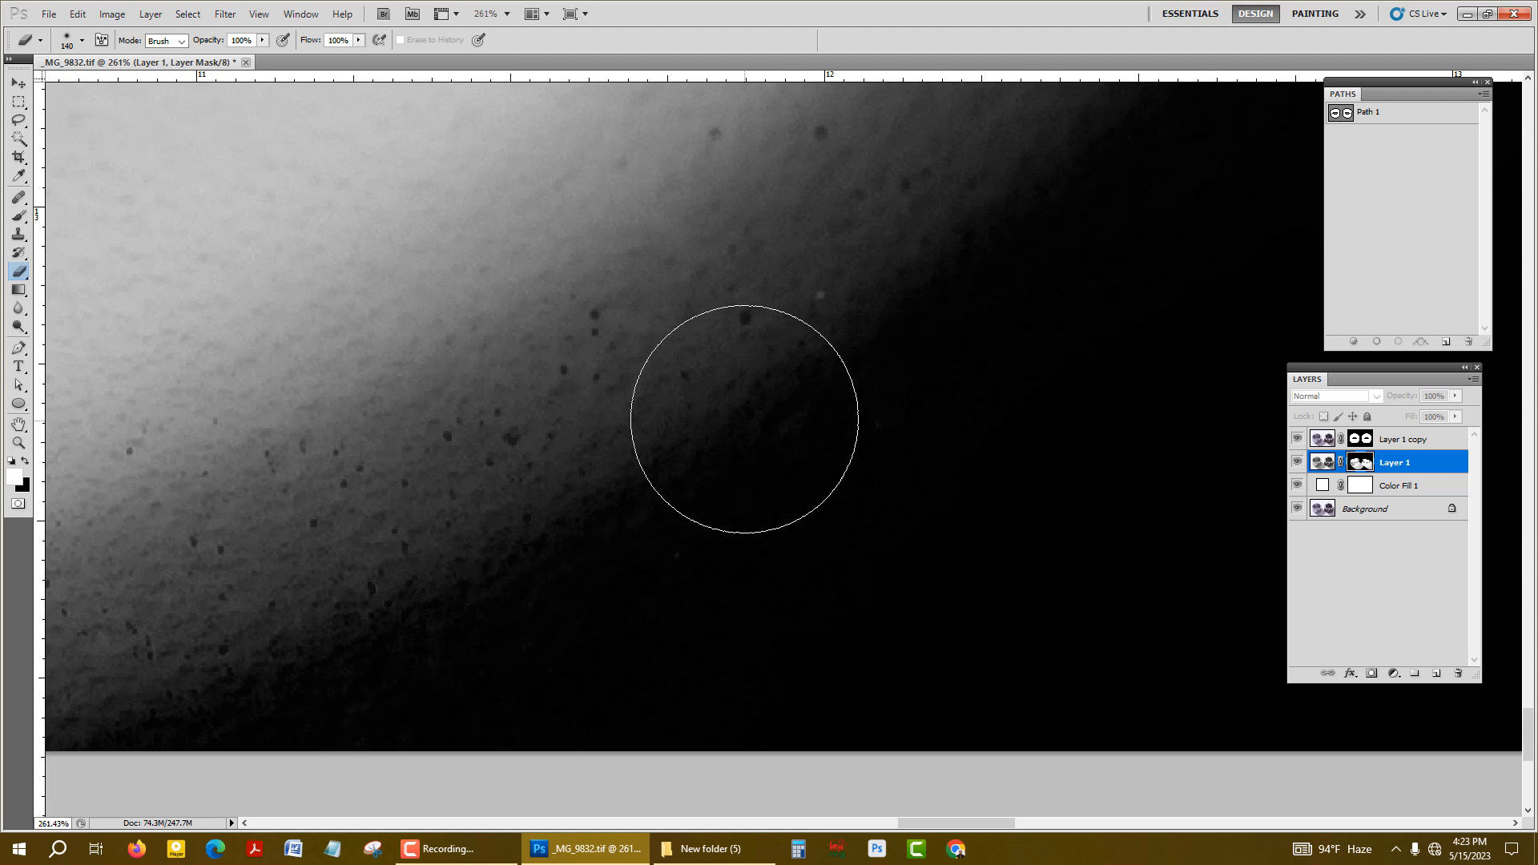
scroll(713, 425, "down", 3)
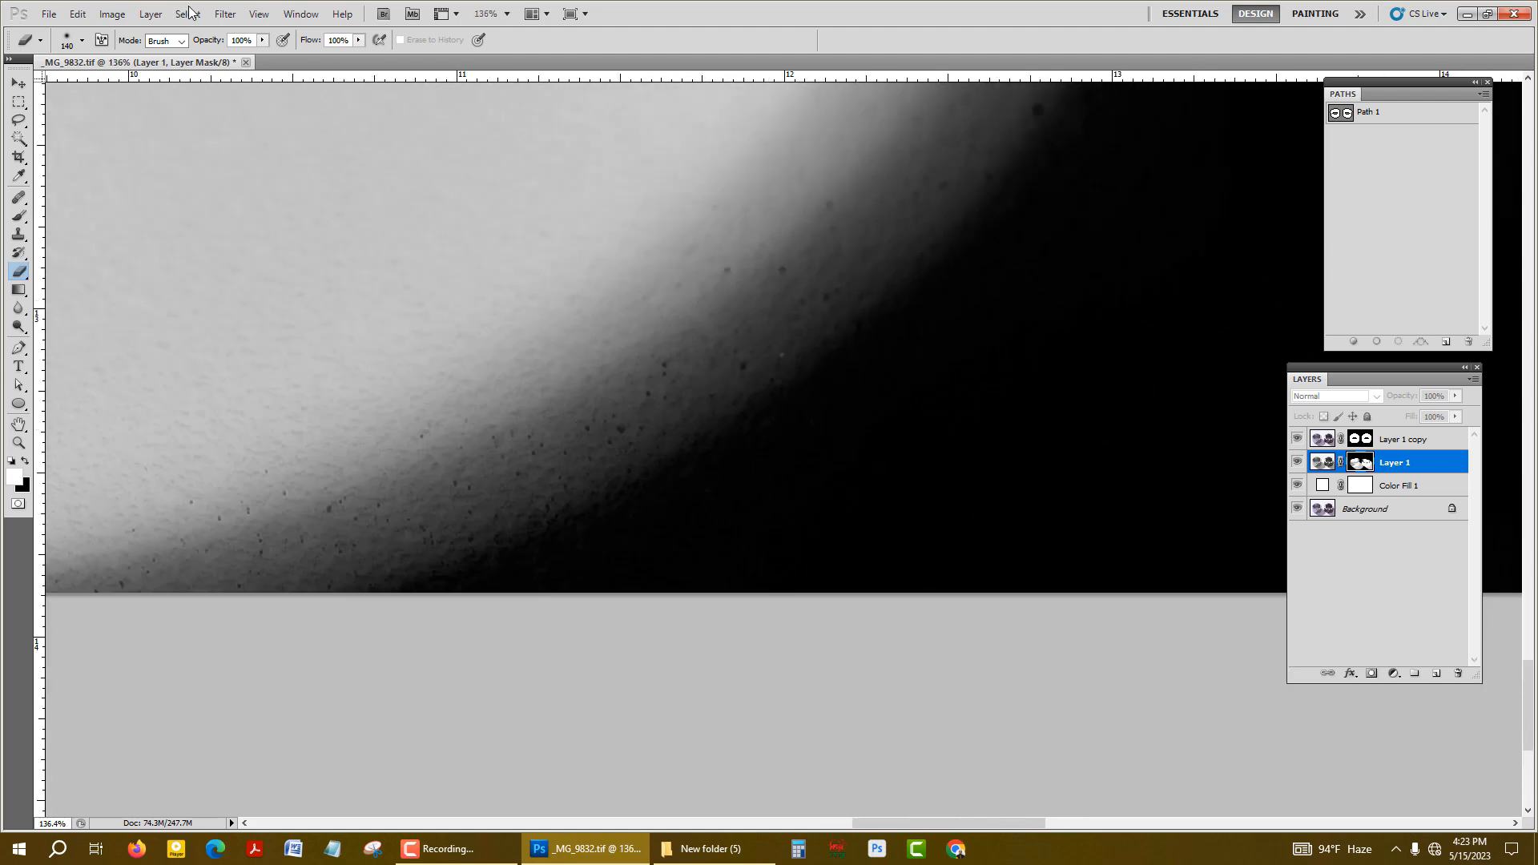
Apply a Gaussian Blur with a radius of 8 pixels to Layer 1's mask to smooth its grain.
left_click(189, 14)
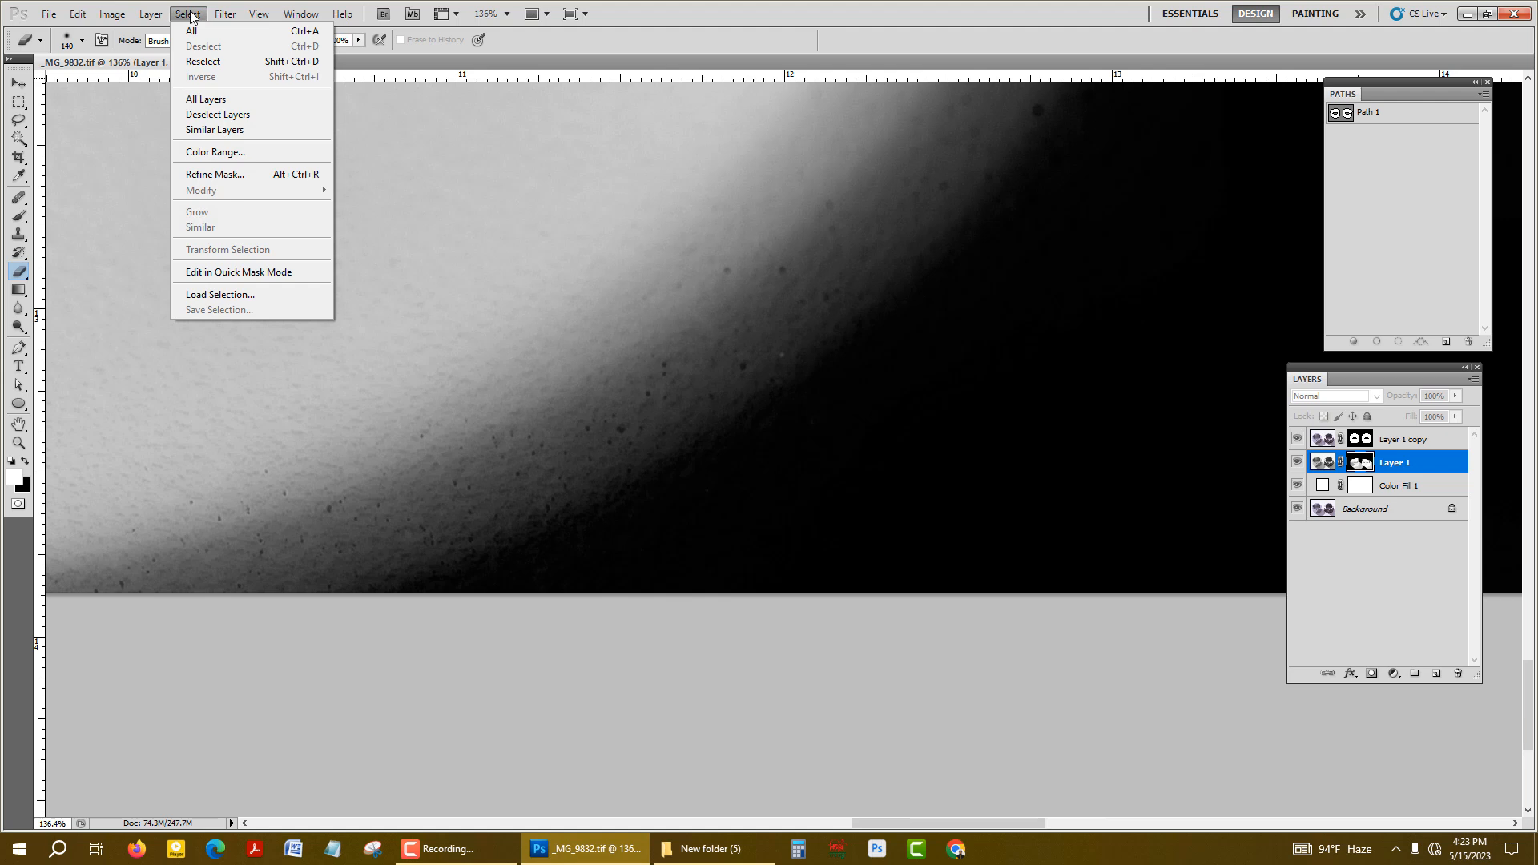
left_click(222, 15)
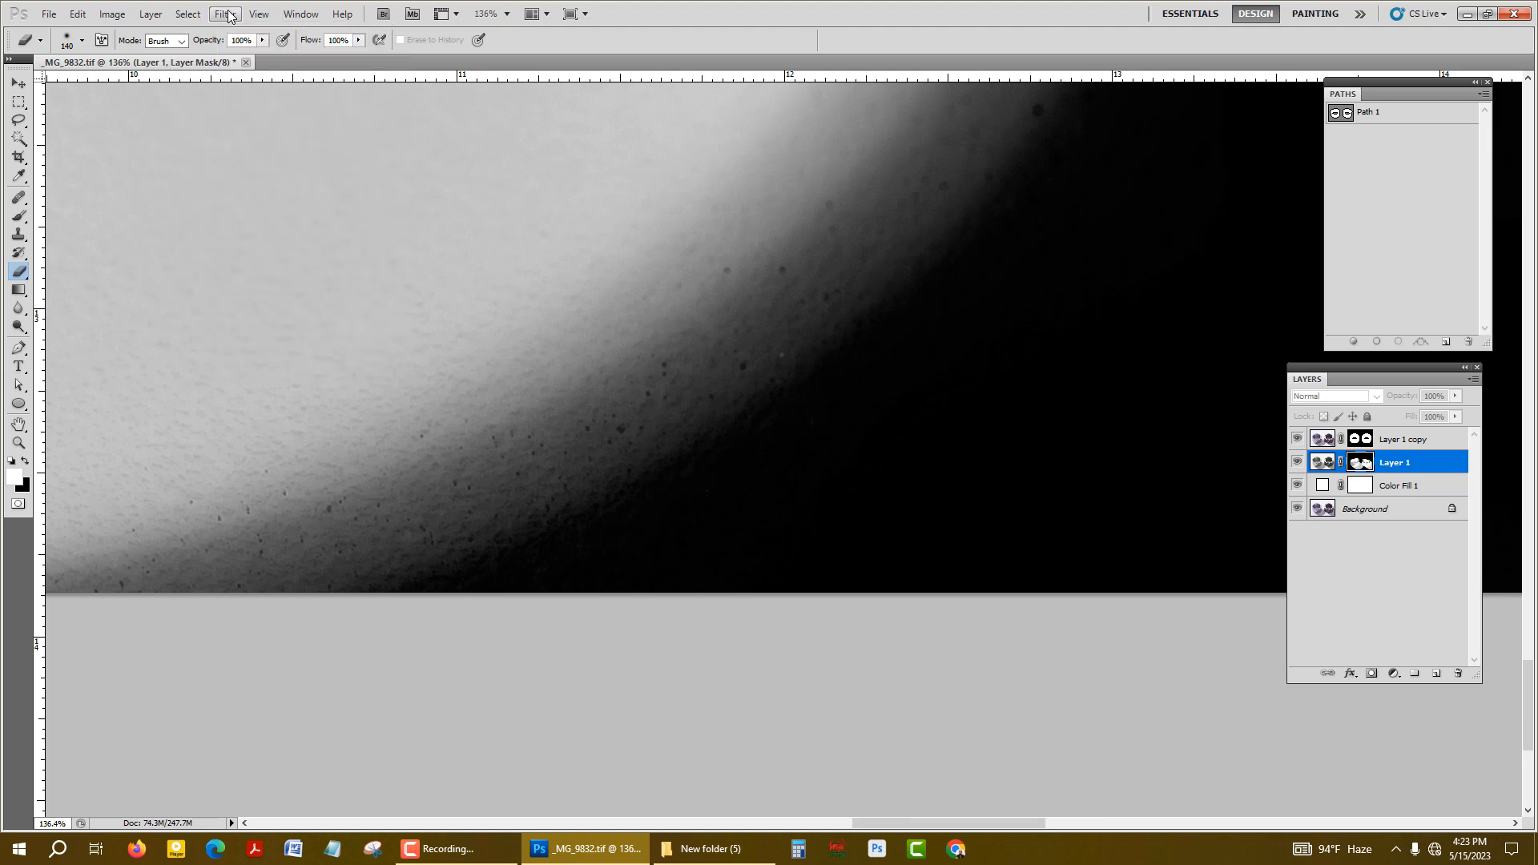
left_click(224, 14)
mouse_move(246, 167)
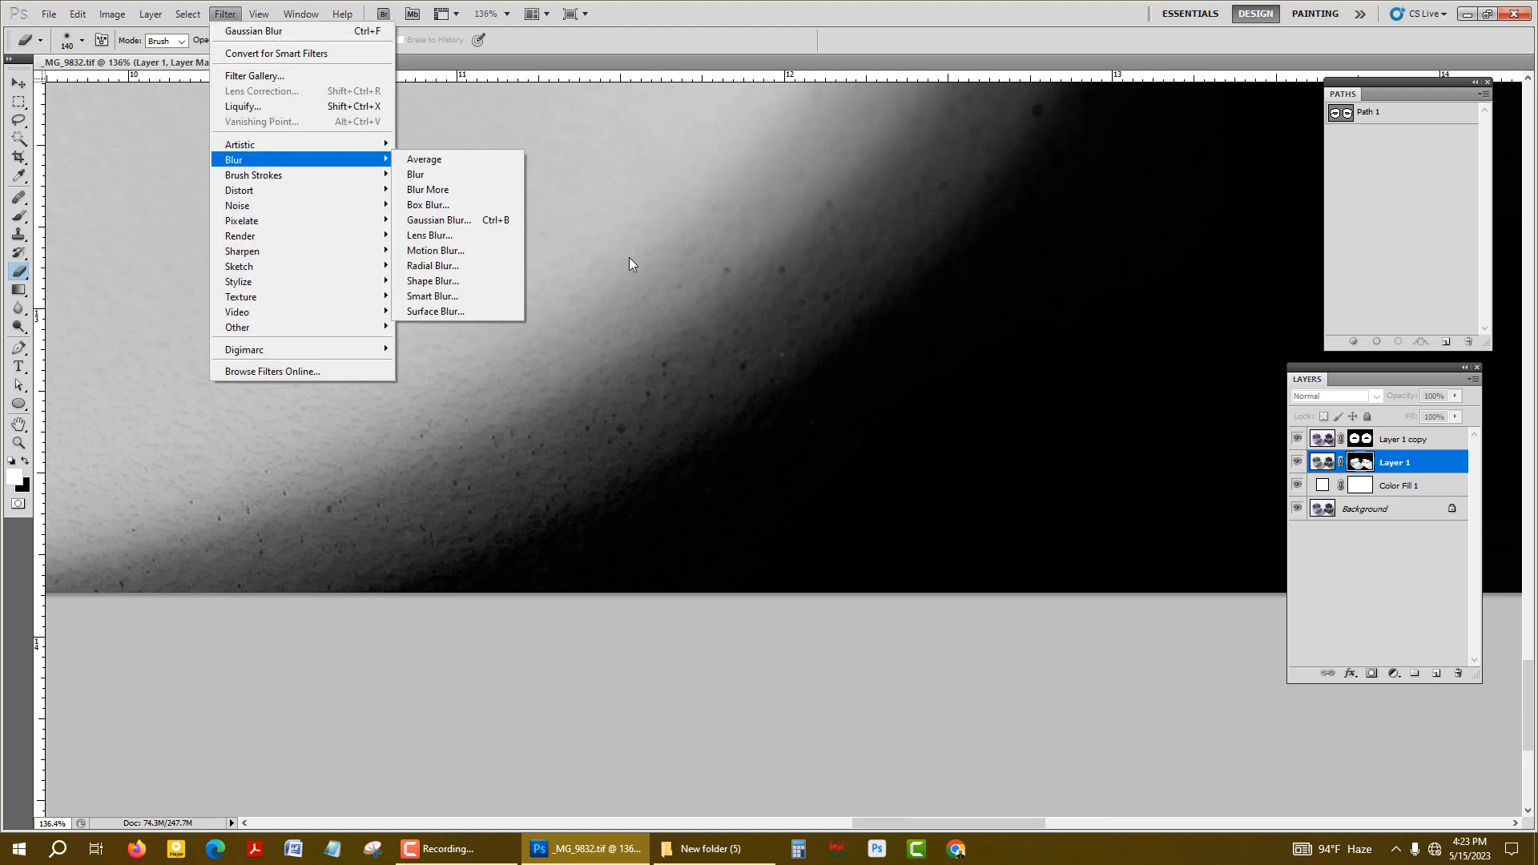
left_click(463, 221)
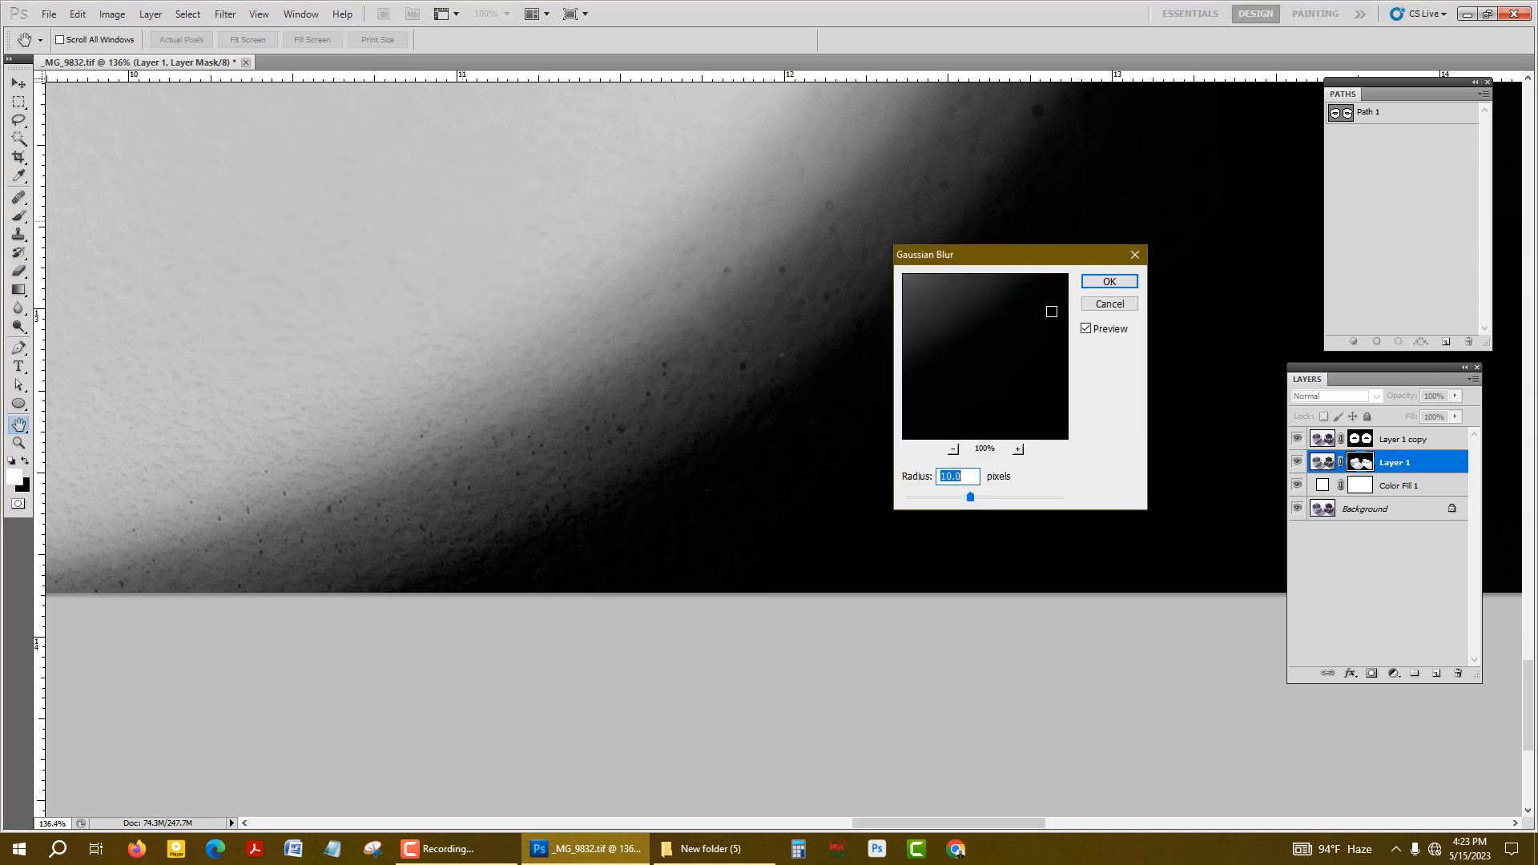
left_click_drag(1030, 269, 1117, 395)
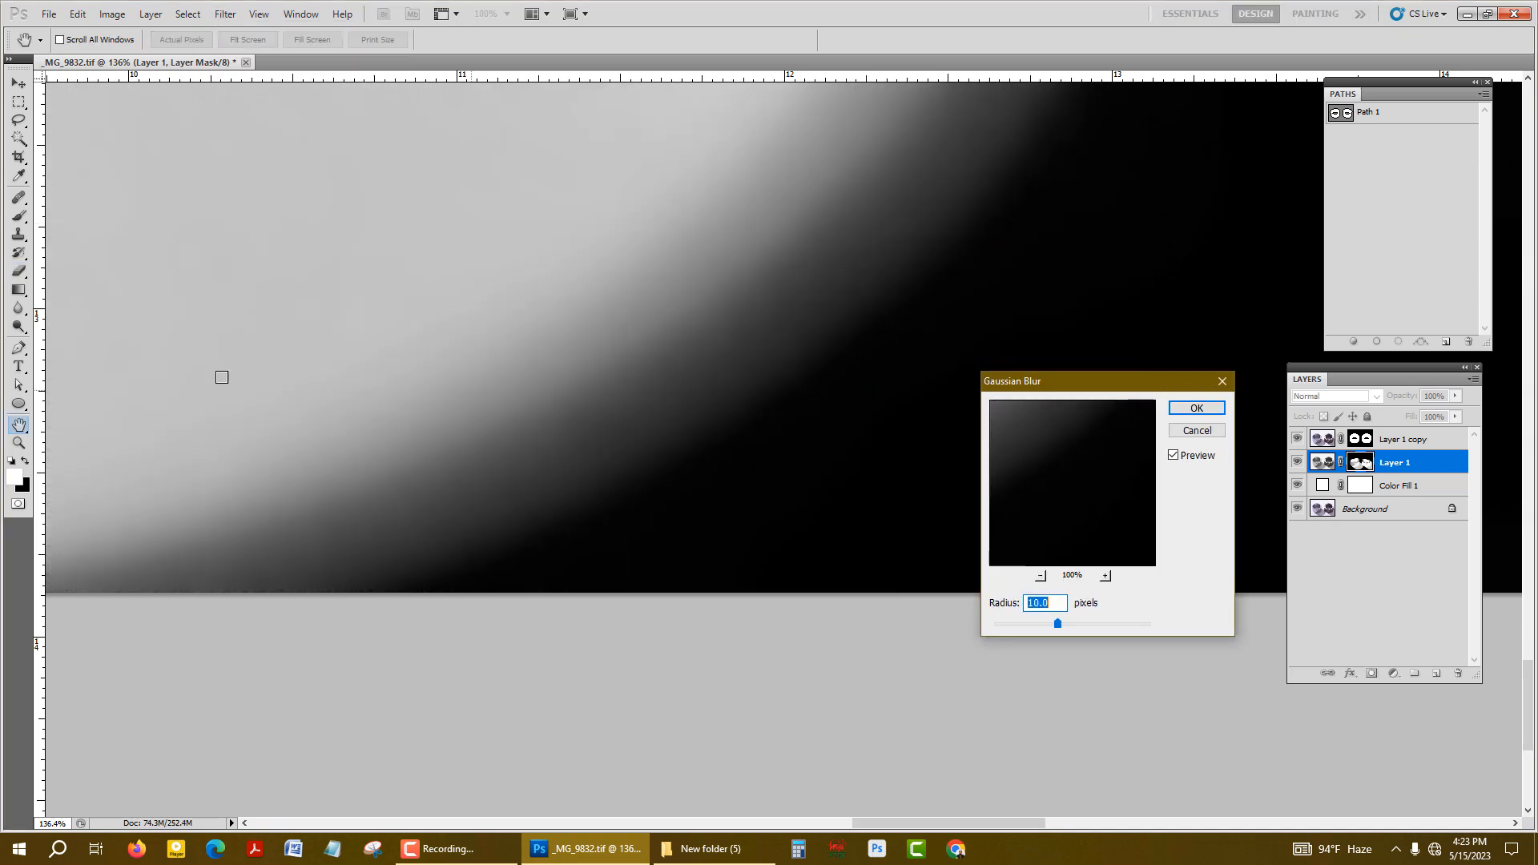
key("ctrl+minus")
key("ctrl+minus")
key("ctrl+minus")
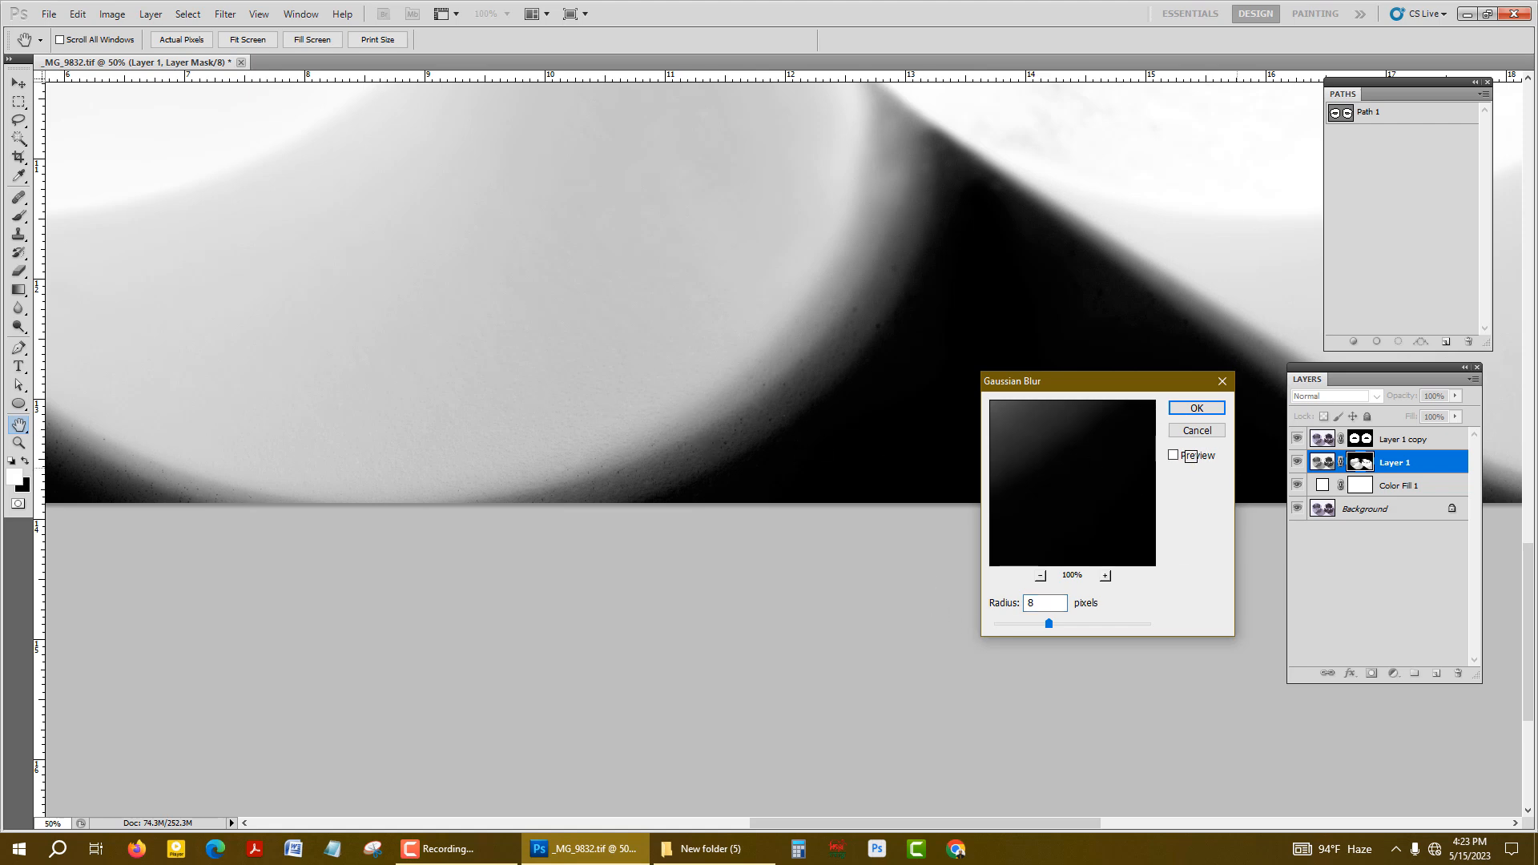
left_click(1173, 455)
left_click(1192, 408)
key("e")
Check the blurred mask and compare the full-color result with its neutral gray shadows against the original Background layer.
scroll(819, 421, "down", 4)
scroll(777, 615, "up", 3)
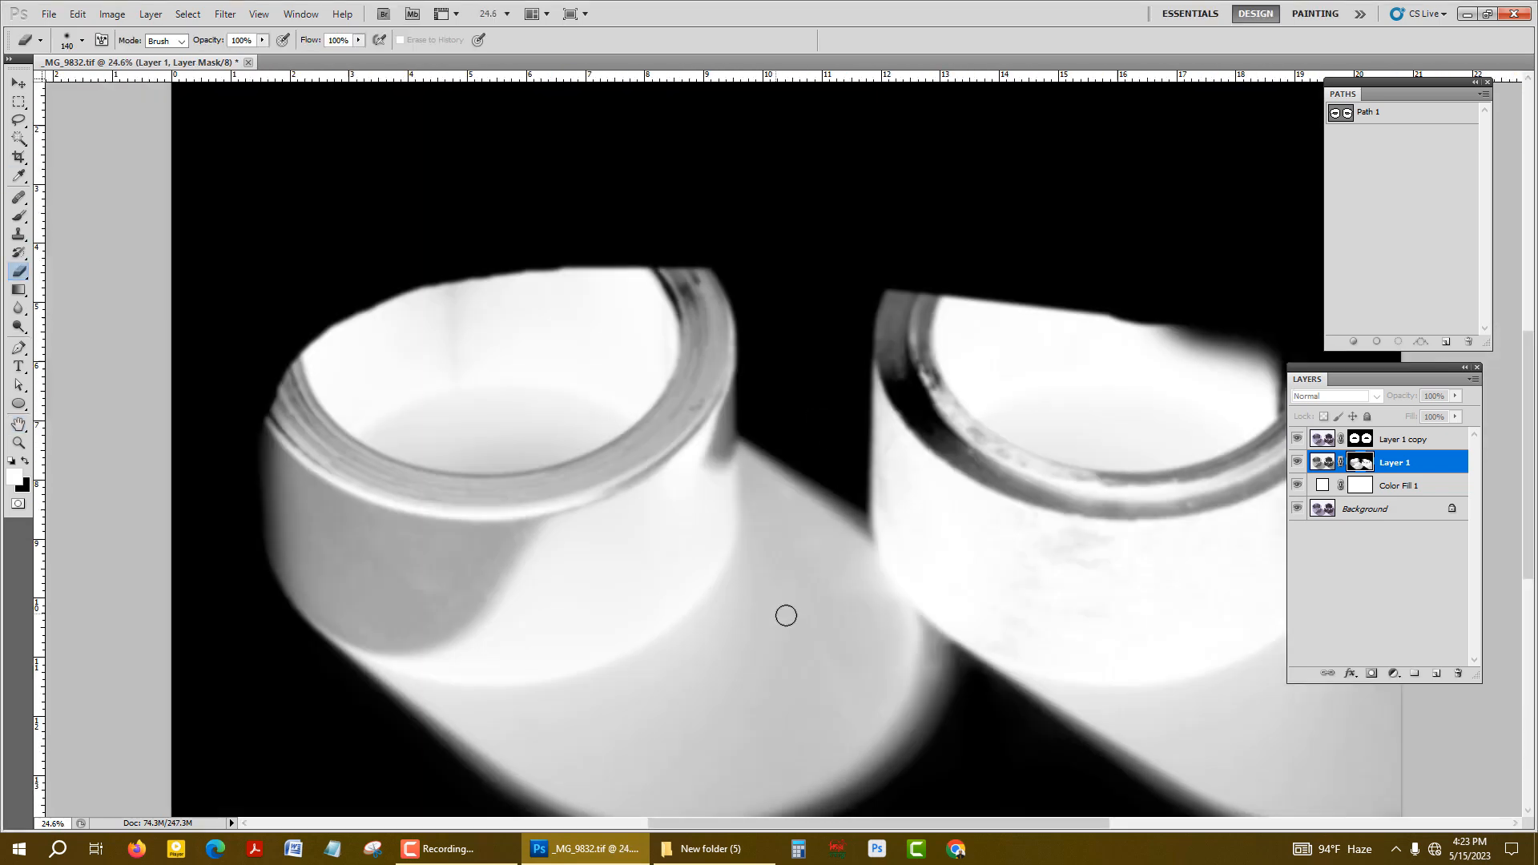
left_click_drag(811, 465, 812, 172)
left_click(1298, 507)
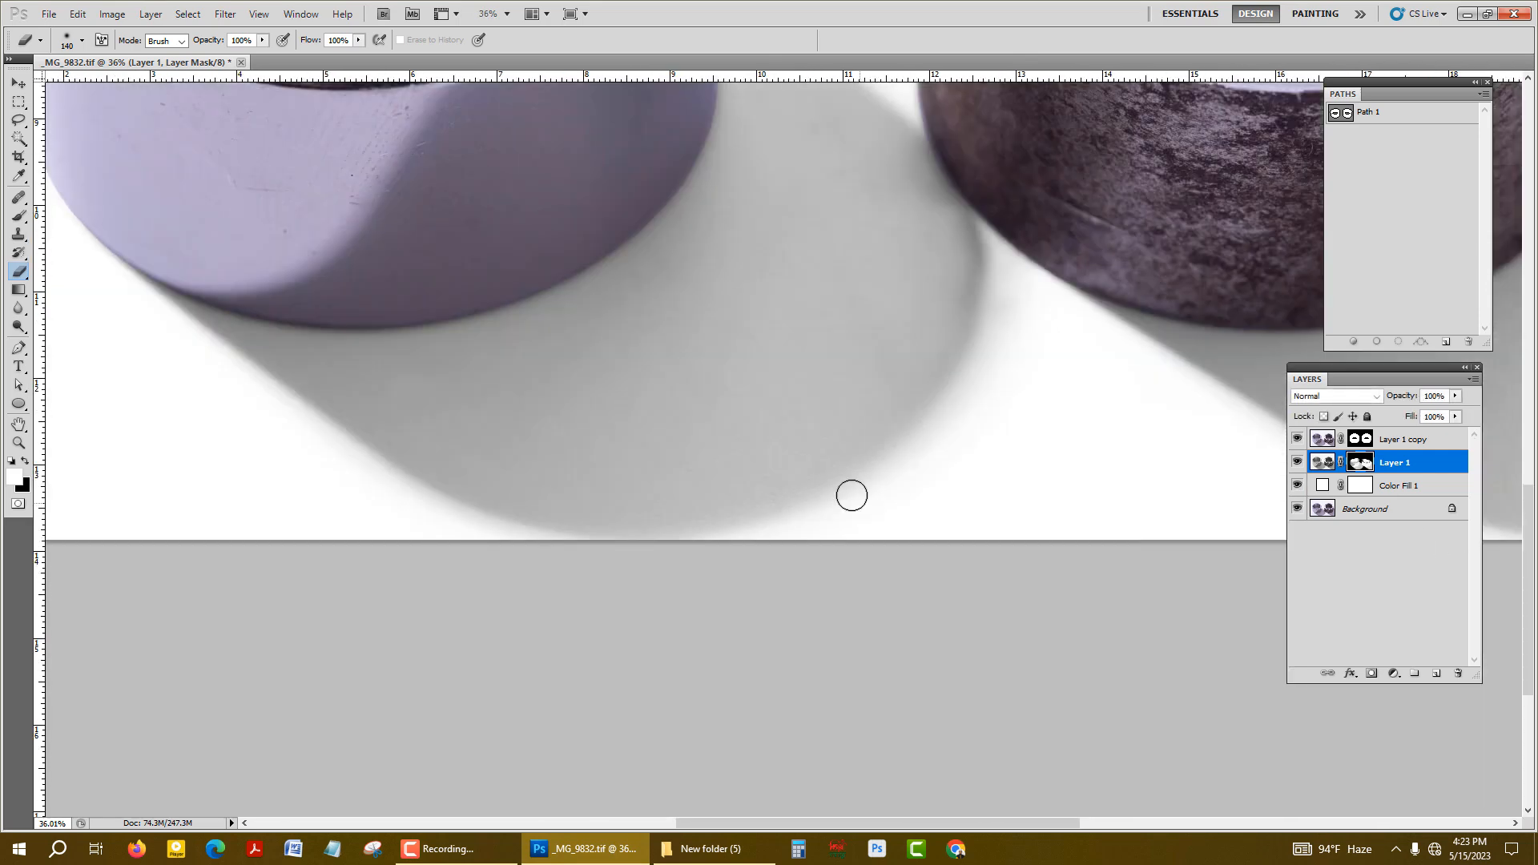
scroll(625, 502, "down", 4)
scroll(827, 631, "up", 3)
scroll(798, 371, "down", 2)
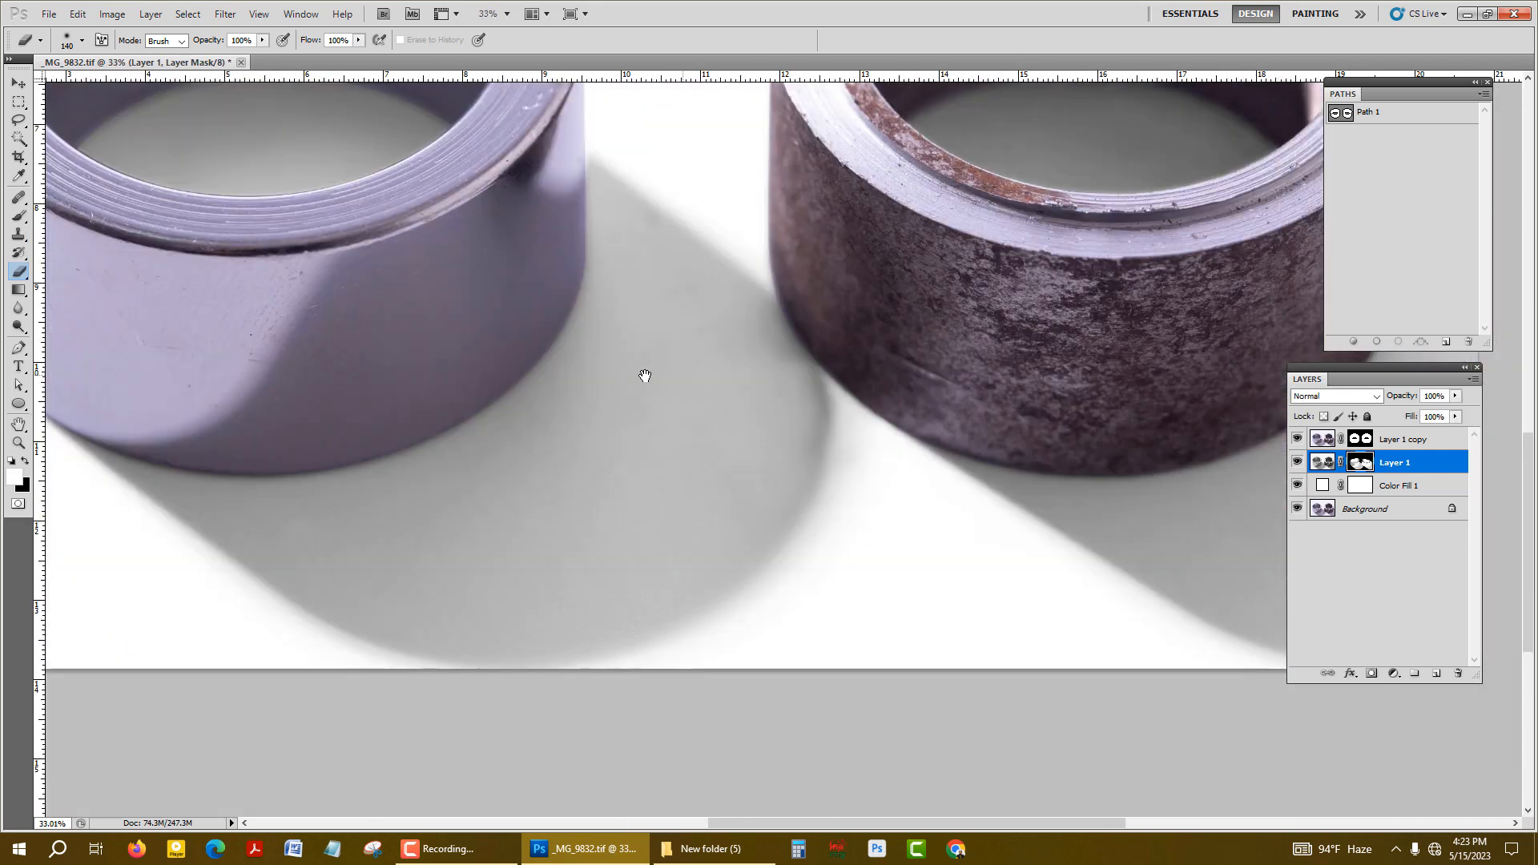
scroll(643, 375, "down", 1)
left_click(1298, 508)
left_click(1298, 508)
left_click(1297, 508)
left_click(1298, 508)
left_click(1298, 508)
left_click(1297, 508)
left_click(1298, 508)
left_click(1297, 508)
key("ctrl+0")
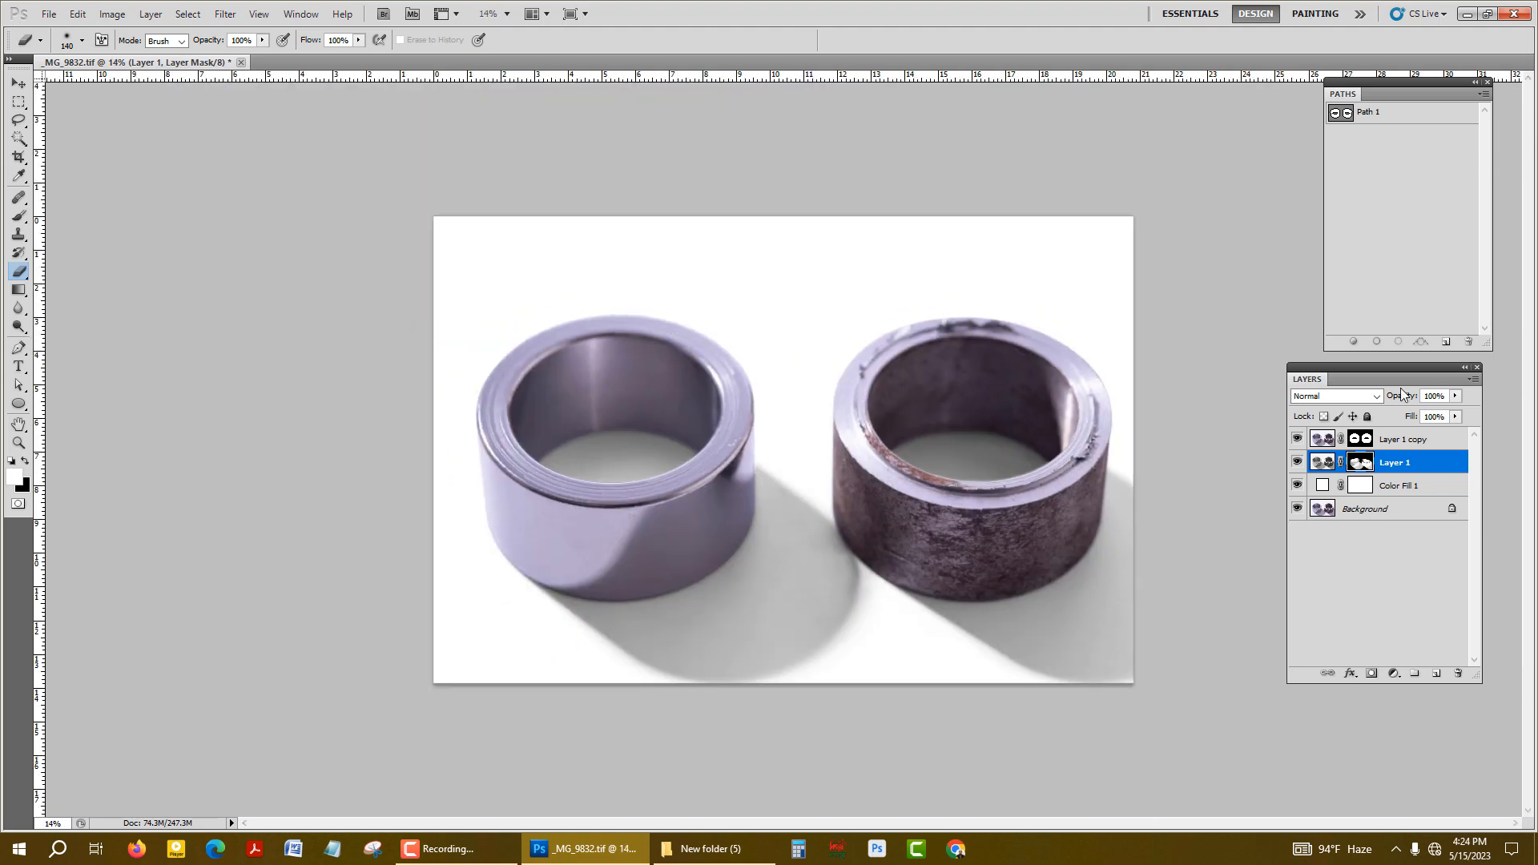
Load Layer 1's mask as a selection, feather it 5 pixels, fill it with white on the mask, and deselect.
left_click(1360, 463, "alt")
left_click(1360, 463, "ctrl")
key("shift+F6")
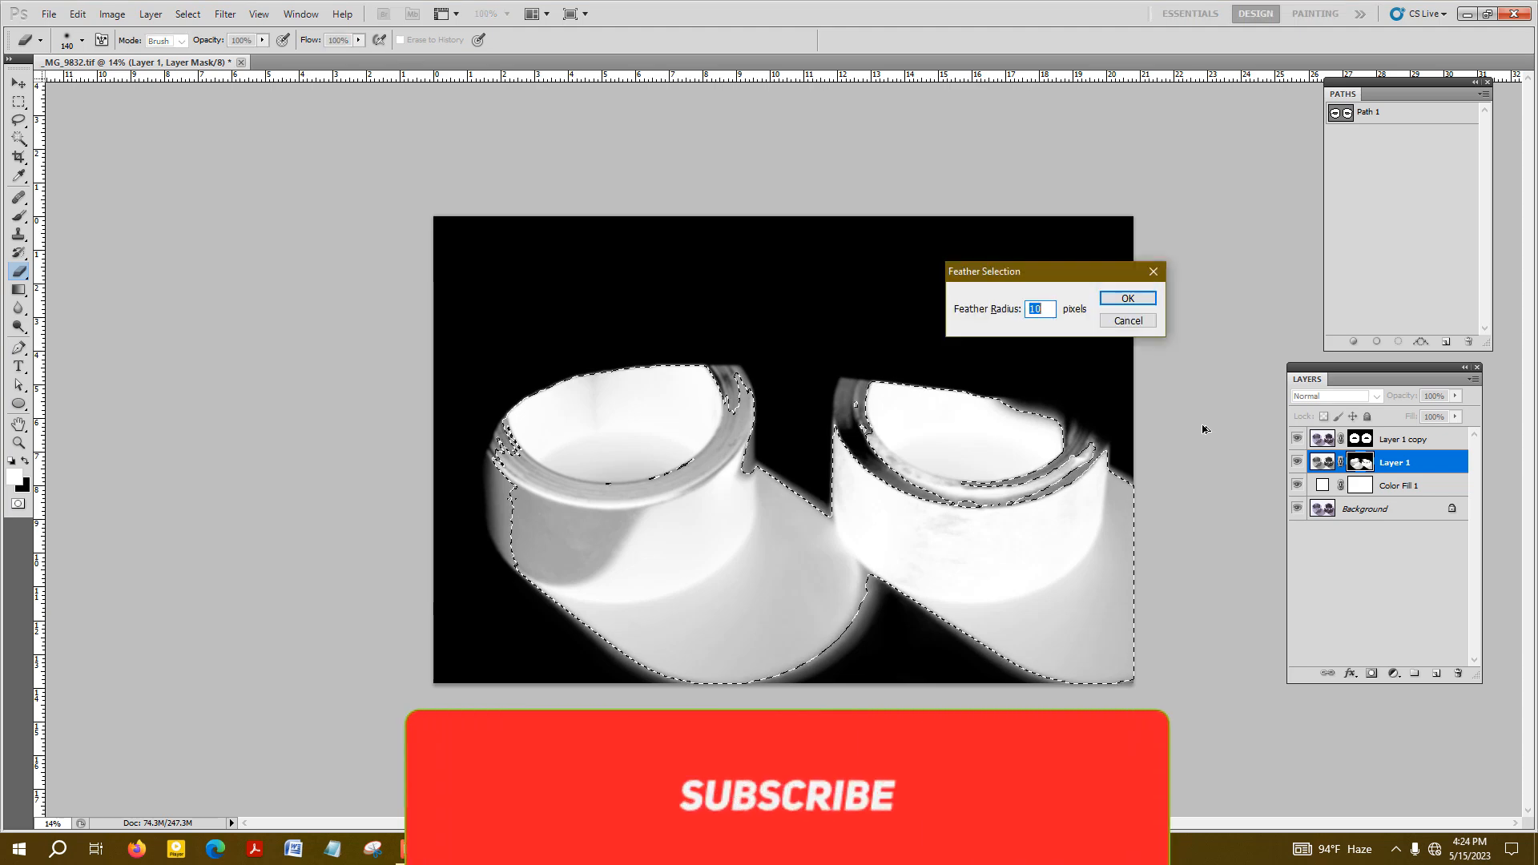
type("5")
key("Return")
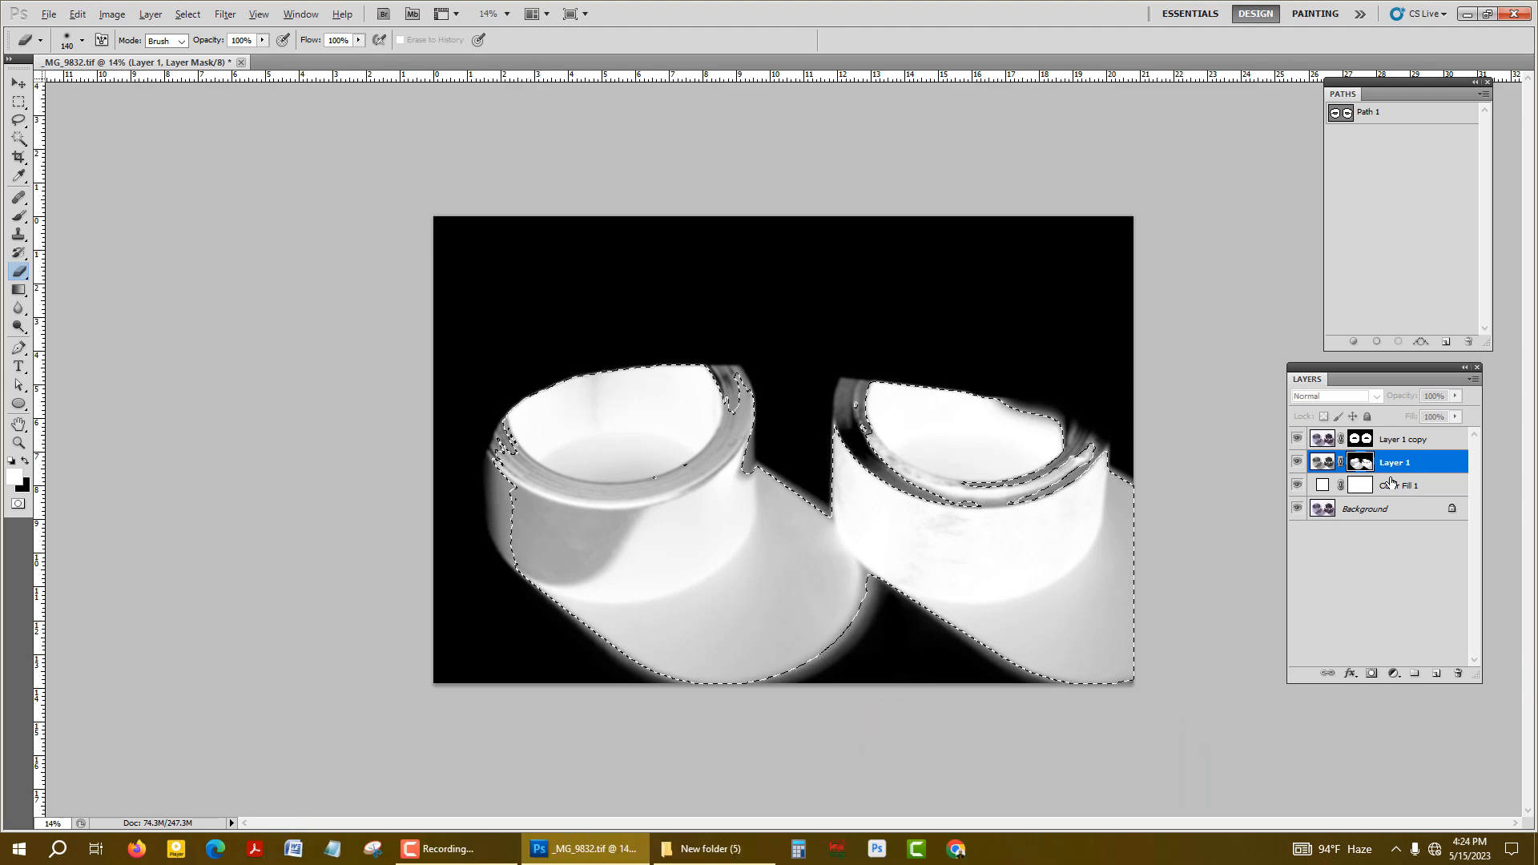
key("alt+BackSpace")
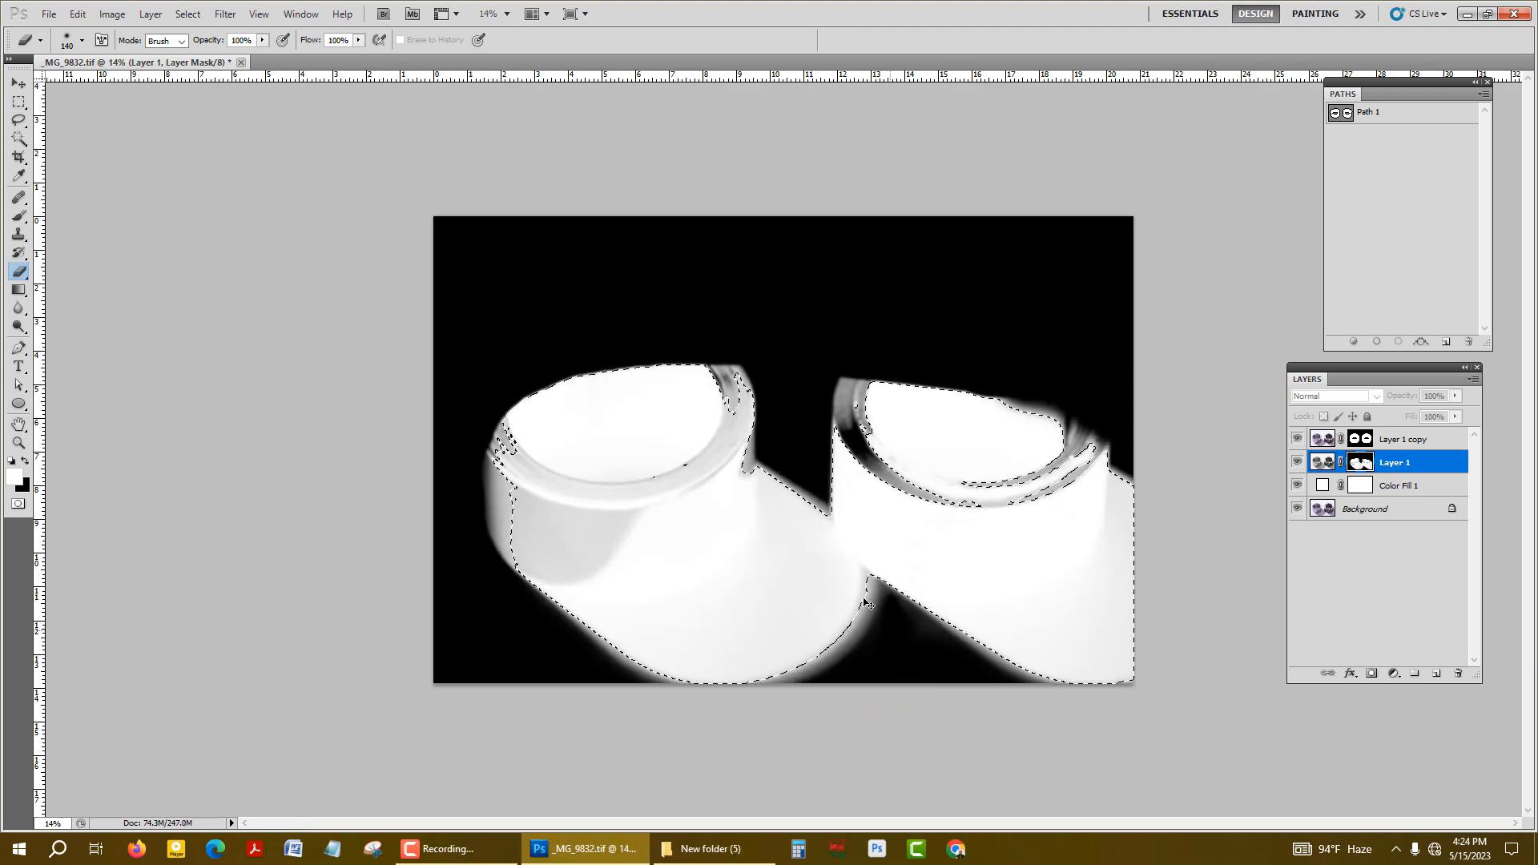
key("ctrl+d")
Clean leftover gray from the mask's black areas around the shadows with the Eraser at 366 px and 426 px.
scroll(867, 609, "up", 3)
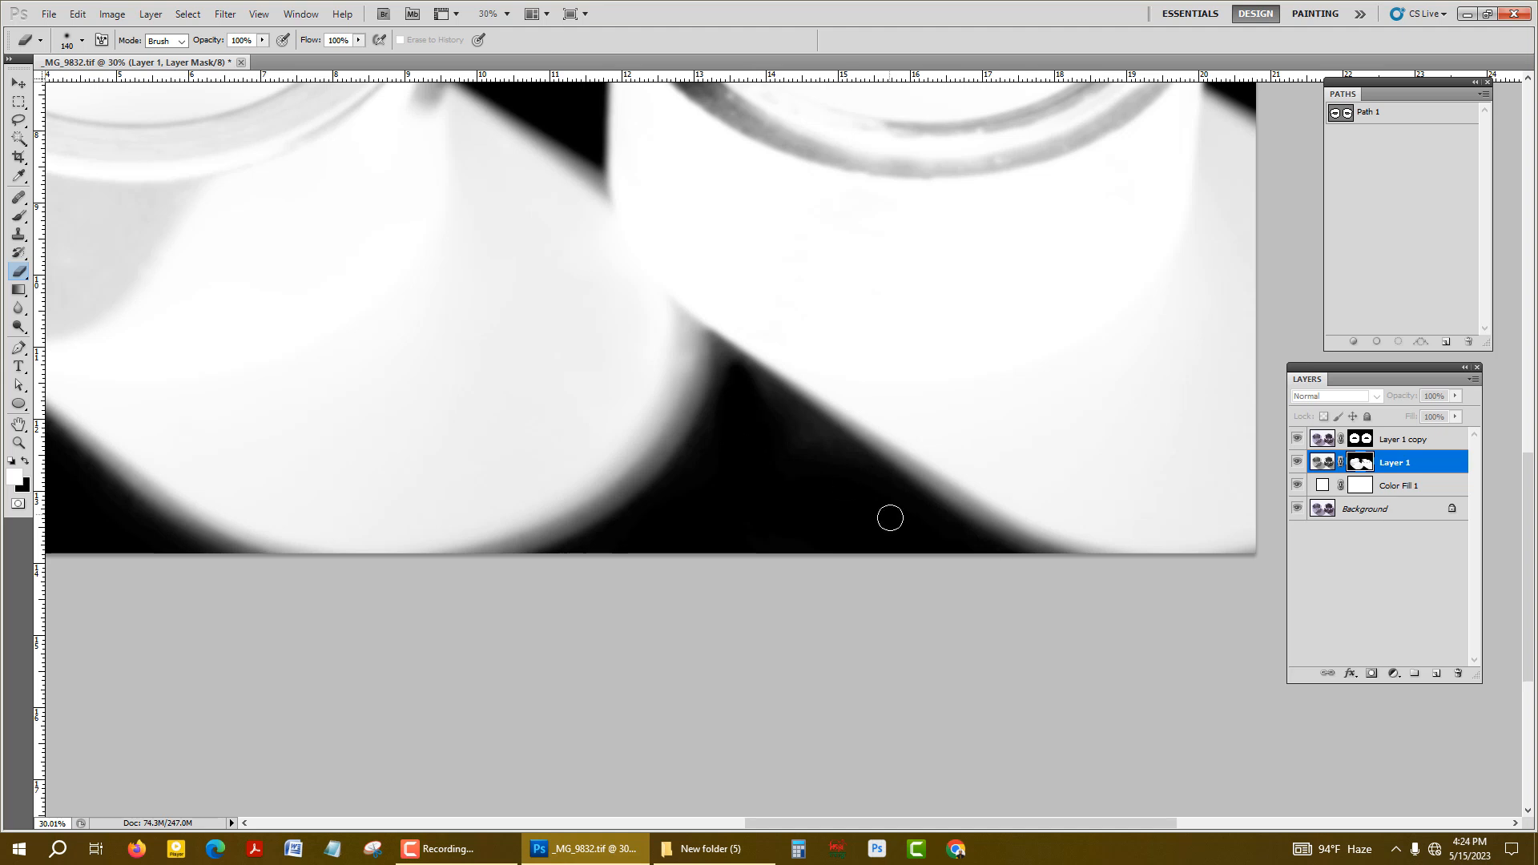
right_click(19, 273)
left_click(85, 270)
key("bracketright")
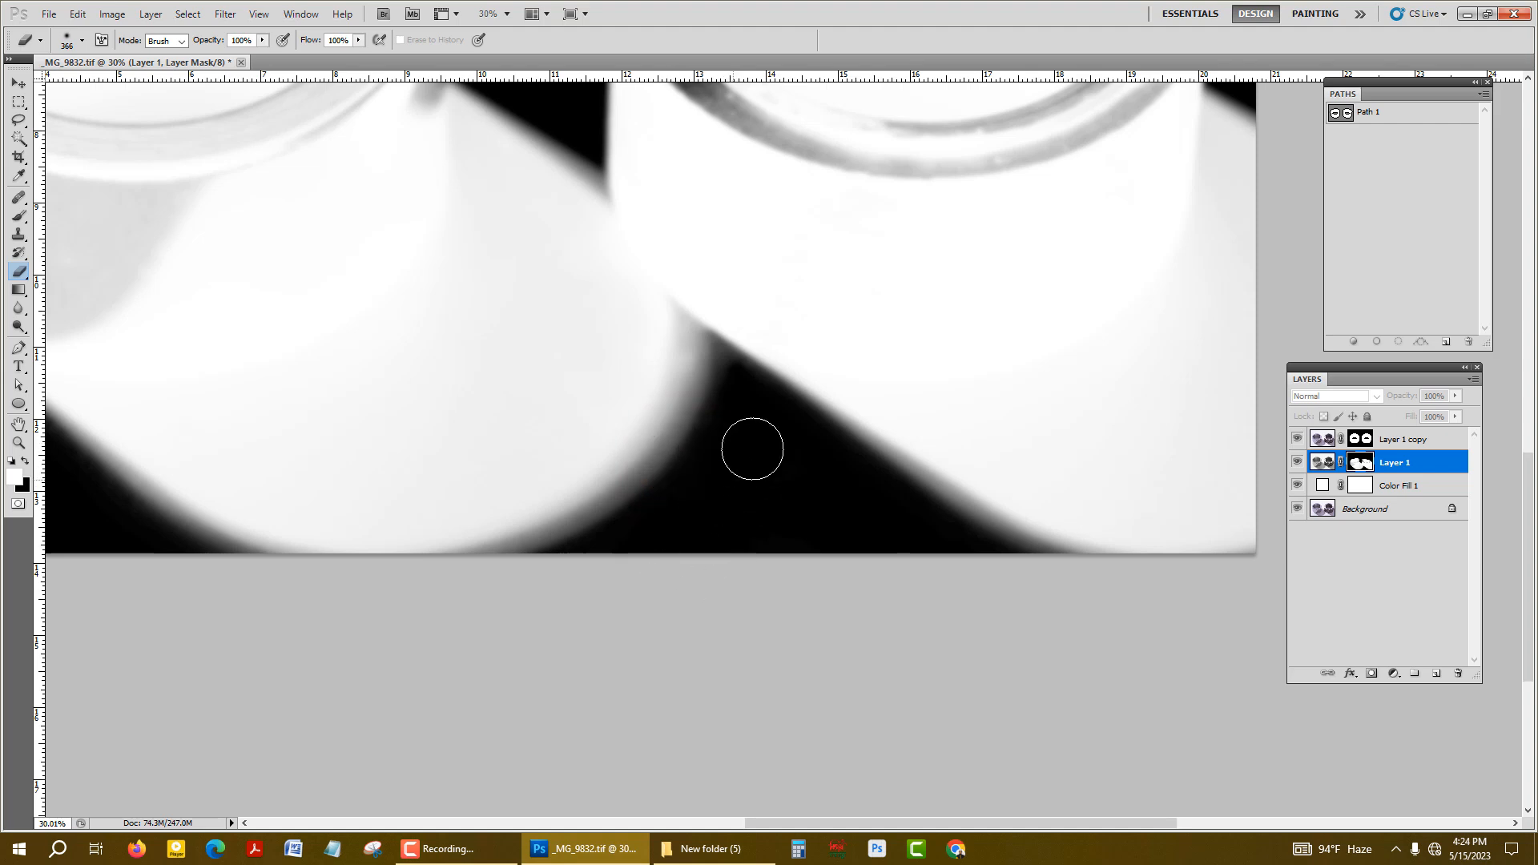
scroll(745, 453, "down", 2)
scroll(750, 435, "up", 8)
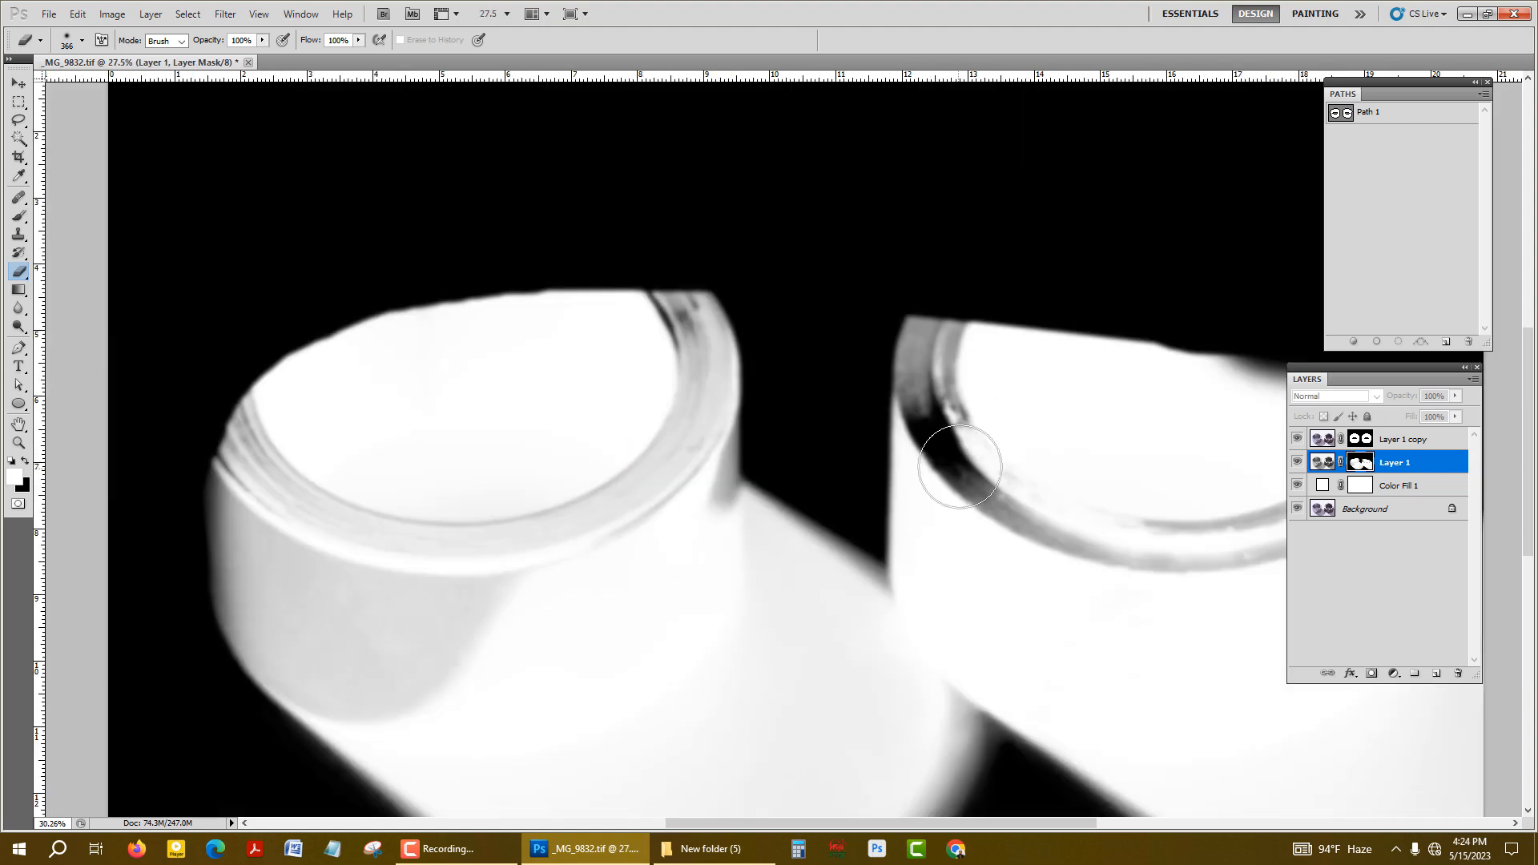
left_click_drag(683, 490, 735, 96)
mouse_move(391, 440)
left_mouse_down()
mouse_move(411, 419)
mouse_move(720, 704)
left_mouse_up()
mouse_move(548, 541)
left_mouse_down()
mouse_move(728, 678)
mouse_move(458, 420)
mouse_move(517, 508)
left_mouse_up()
scroll(193, 496, "down", 3)
left_click_drag(932, 417, 679, 403)
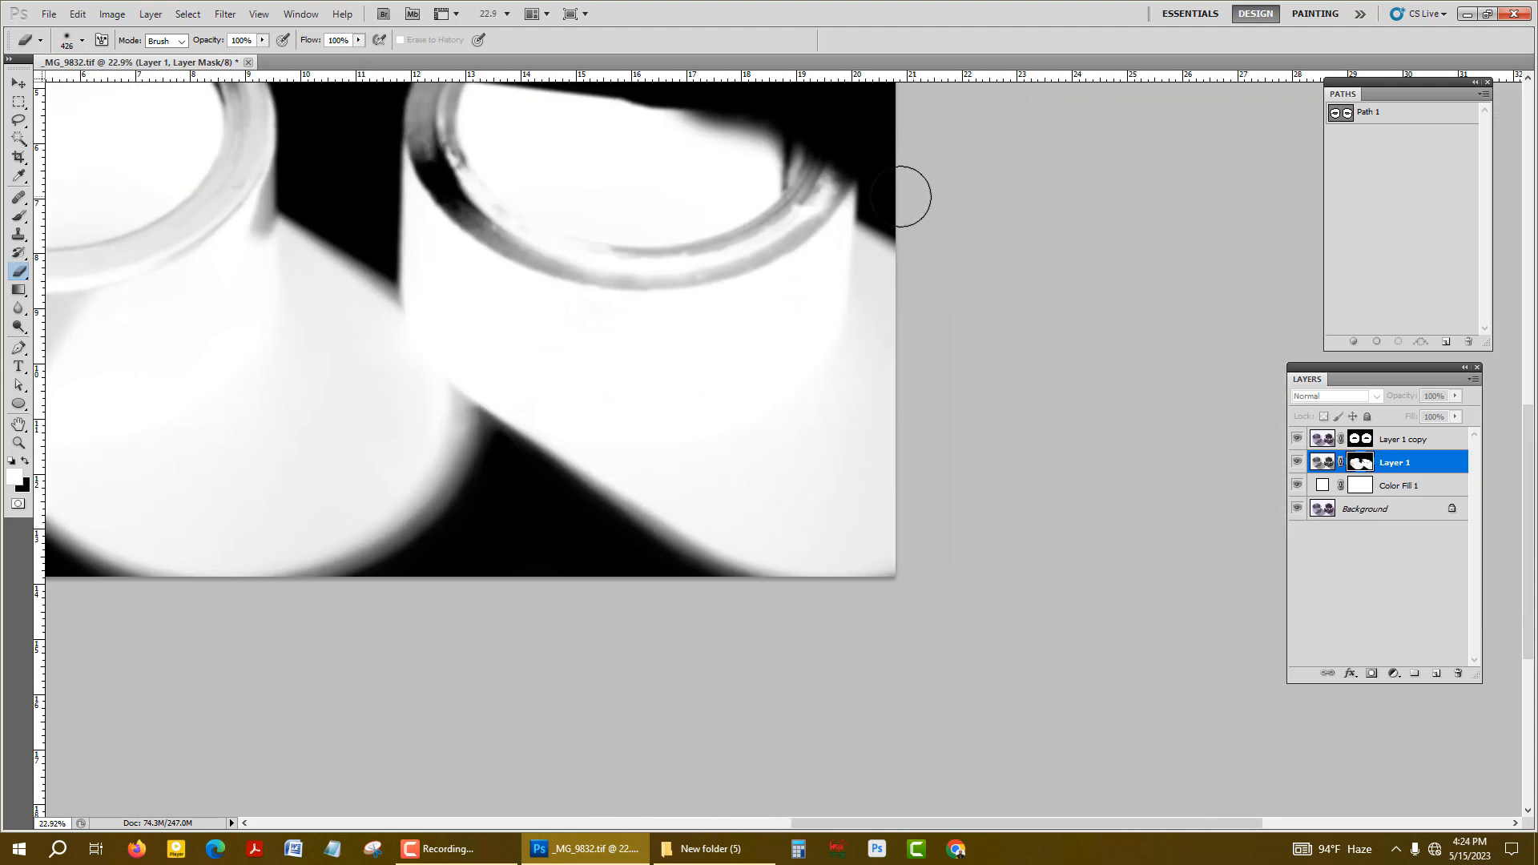
Return to the full-color image and compare the finished shadows on white with the original photo.
left_click(1367, 462, "alt")
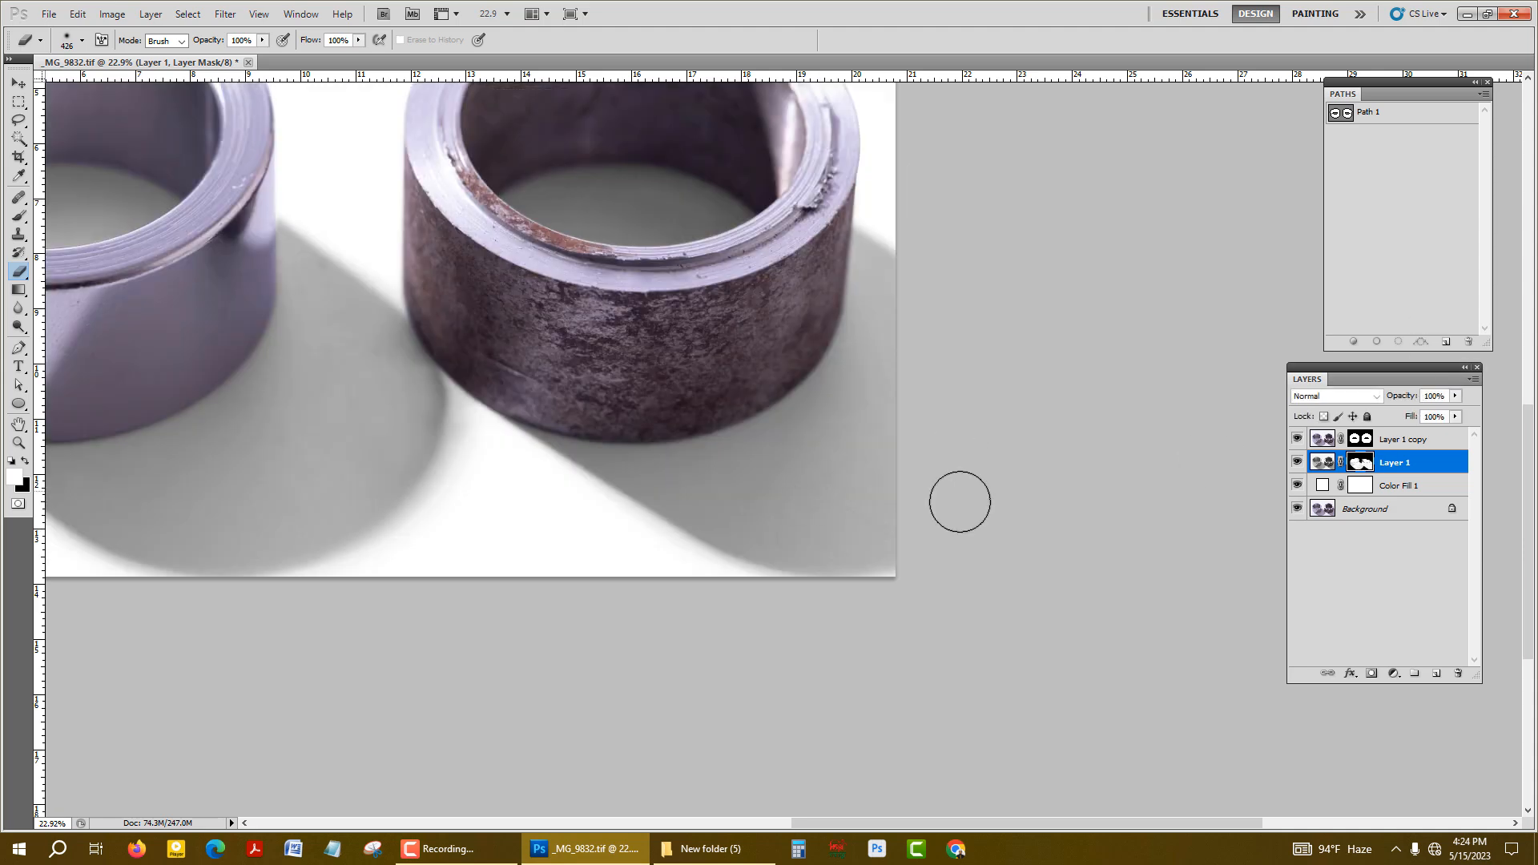
scroll(998, 462, "down", 2)
scroll(1049, 541, "up", 3)
left_click_drag(1047, 576, 811, 328)
scroll(812, 329, "down", 1)
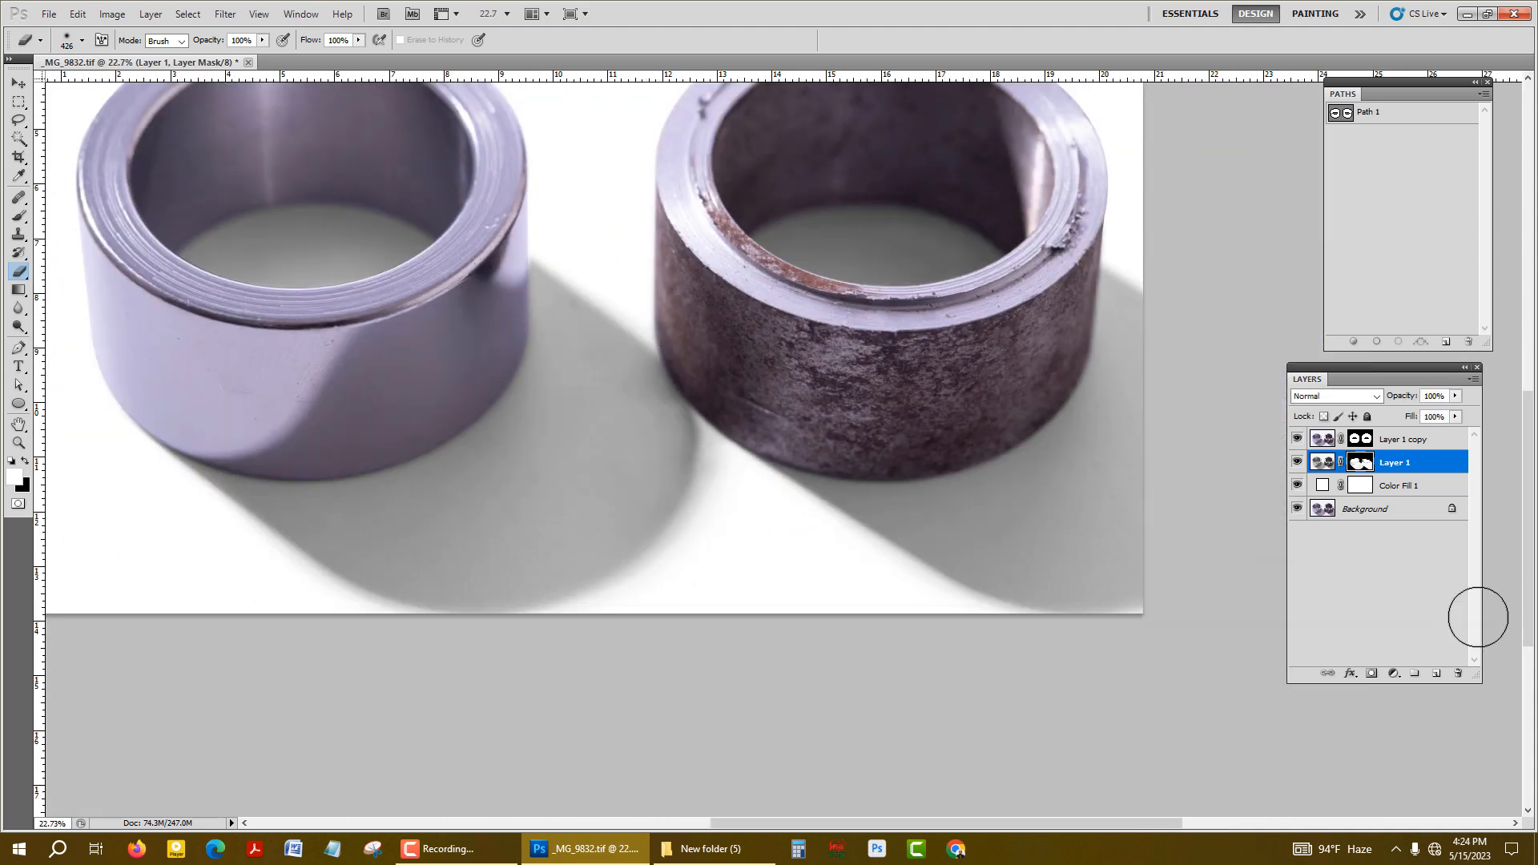
left_click(1298, 509, "alt")
left_click(1298, 509, "alt")
left_click(1299, 509, "alt")
left_click(1299, 509, "alt")
left_click(1298, 508, "alt")
left_click(1299, 506, "alt")
left_click(1299, 507, "alt")
left_click(1299, 507, "alt")
left_click(1298, 506, "alt")
left_click(1298, 507, "alt")
scroll(889, 502, "down", 7)
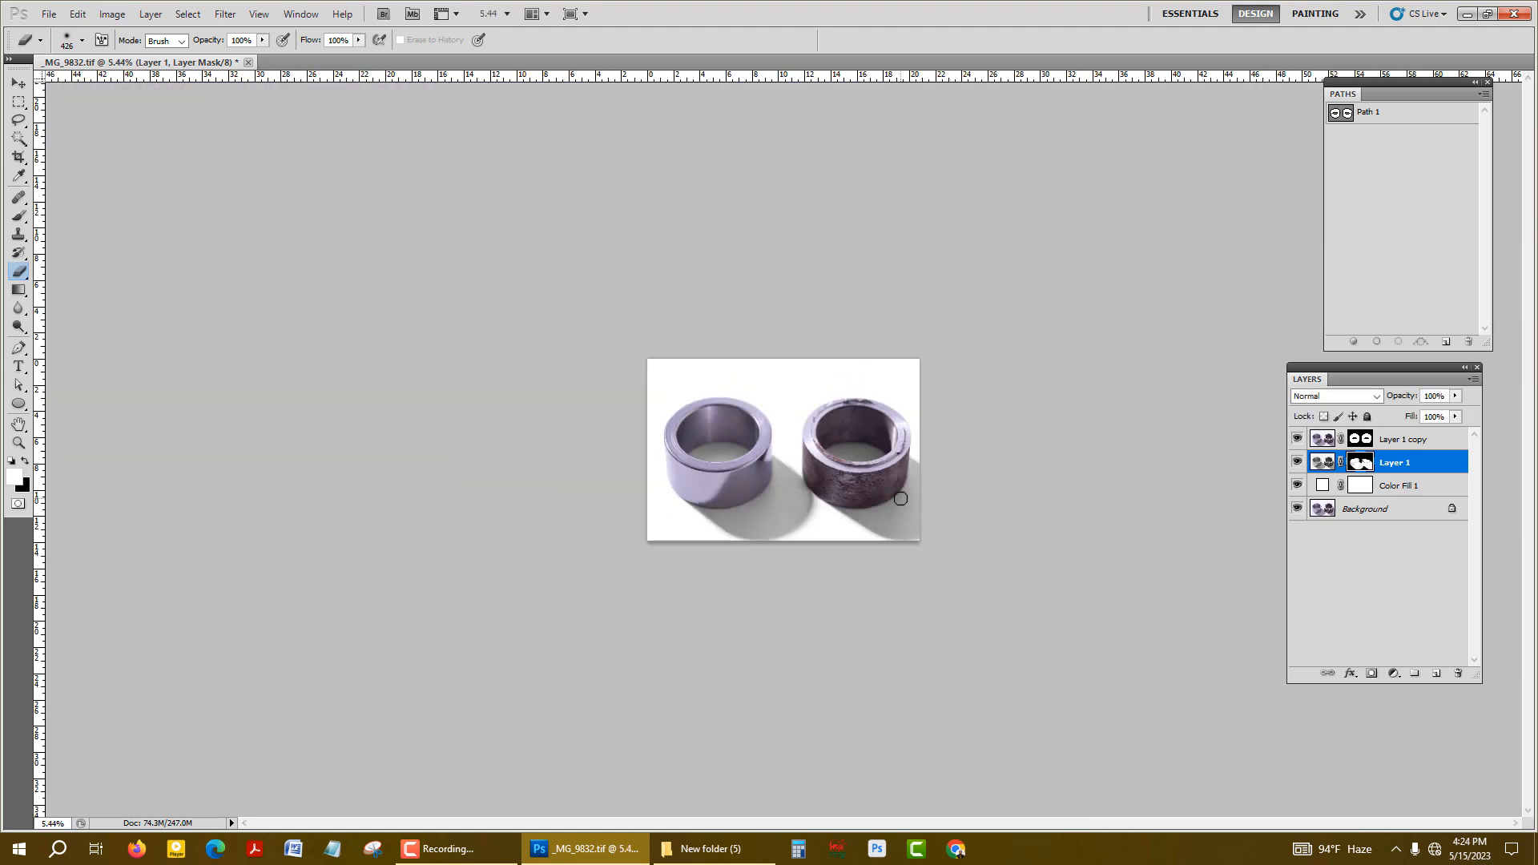